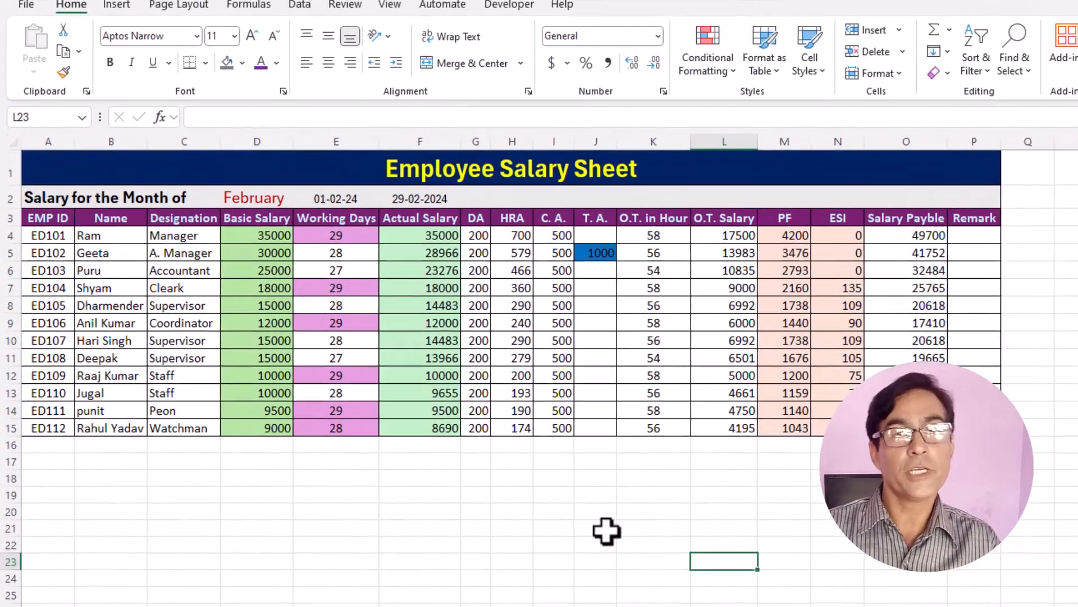
Step: Review the Employee Salary Sheet and the attendance sheets, including the attendance summary columns and the Working Days column
drag(115, 218, 373, 244)
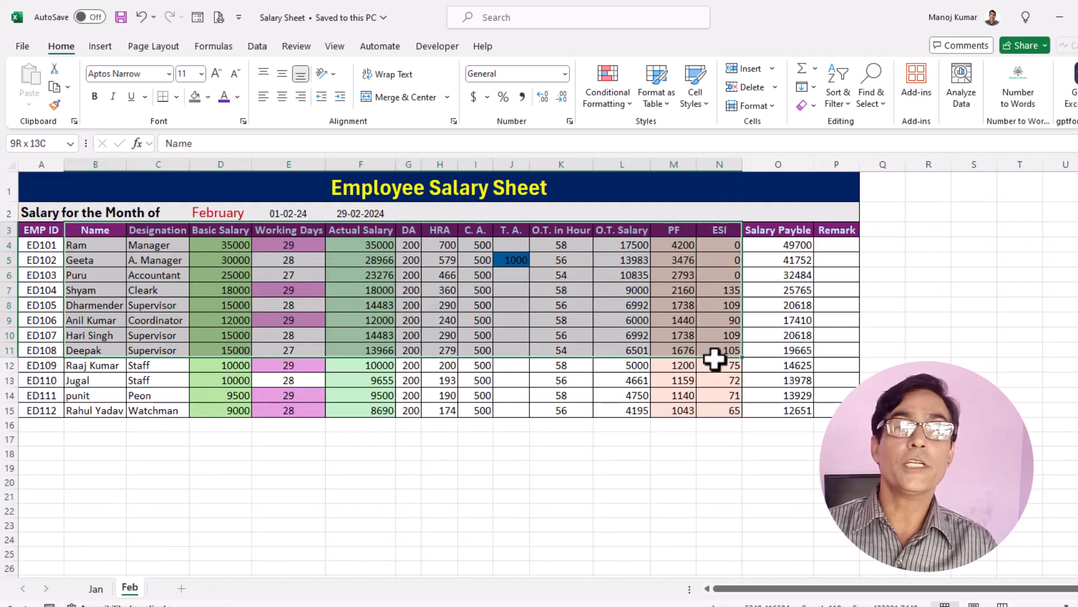
click(782, 392)
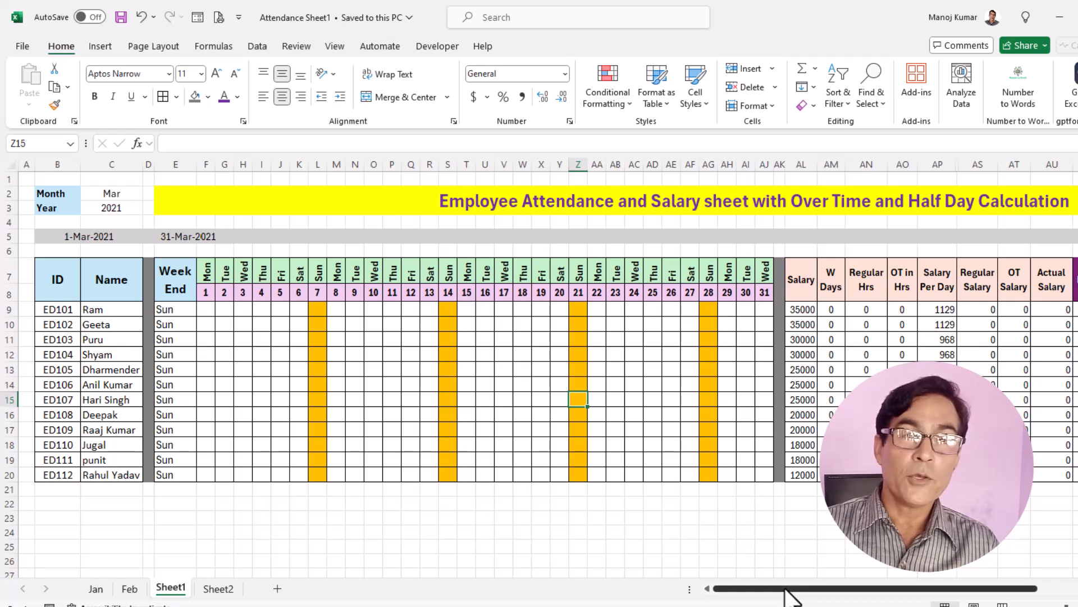
drag(788, 588, 875, 591)
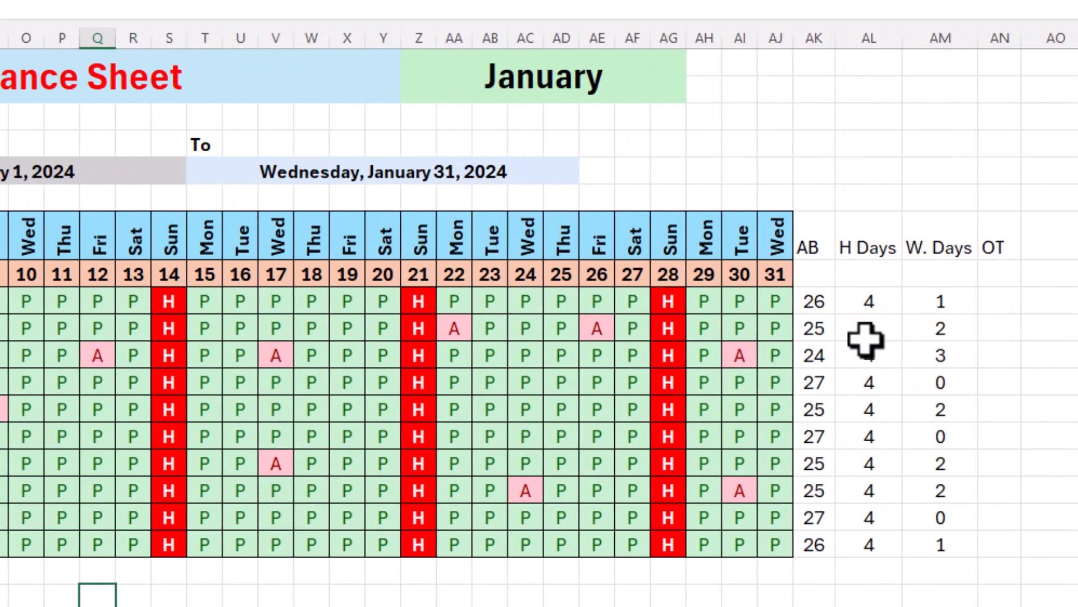
drag(819, 248, 992, 546)
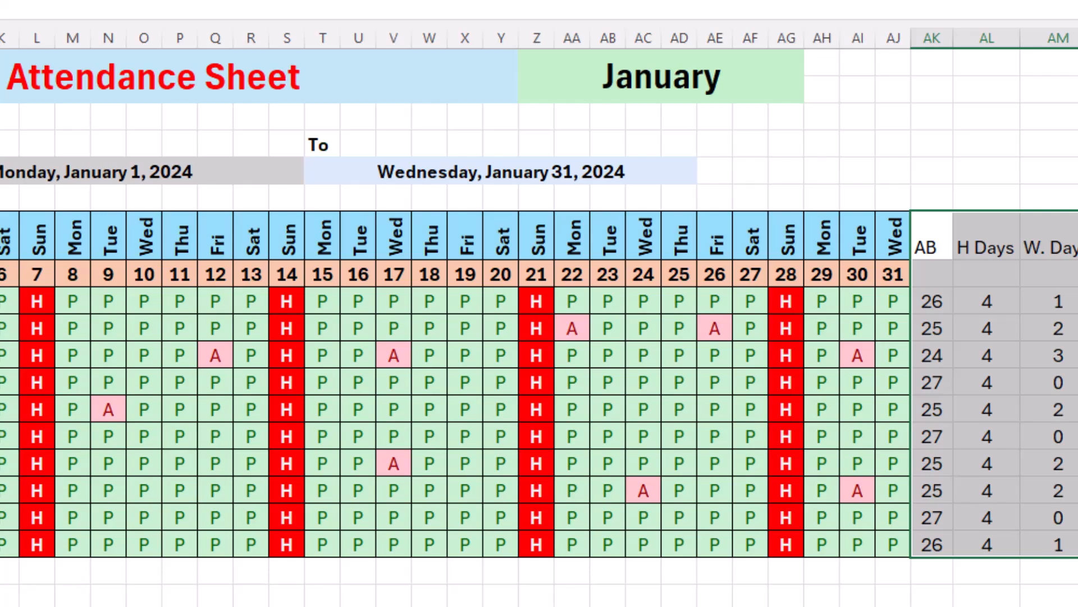
click(694, 548)
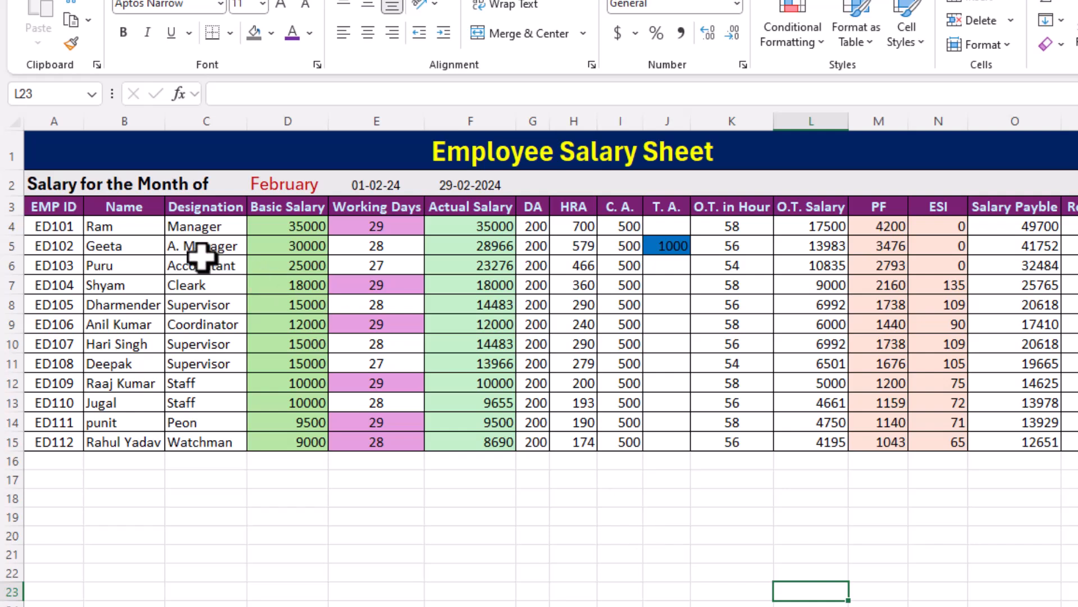
drag(147, 212, 1025, 419)
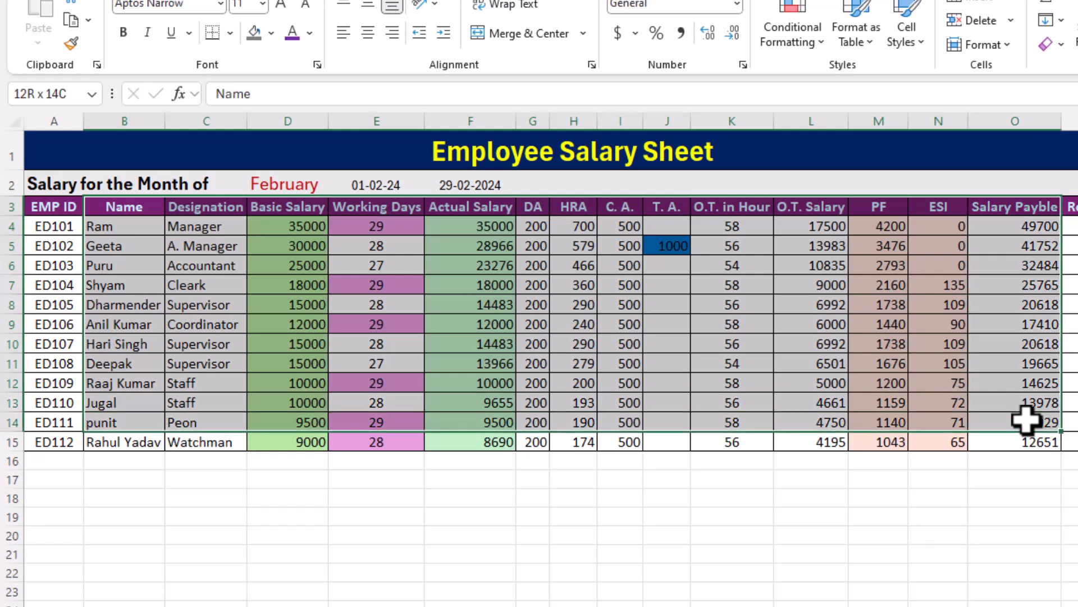
click(1023, 529)
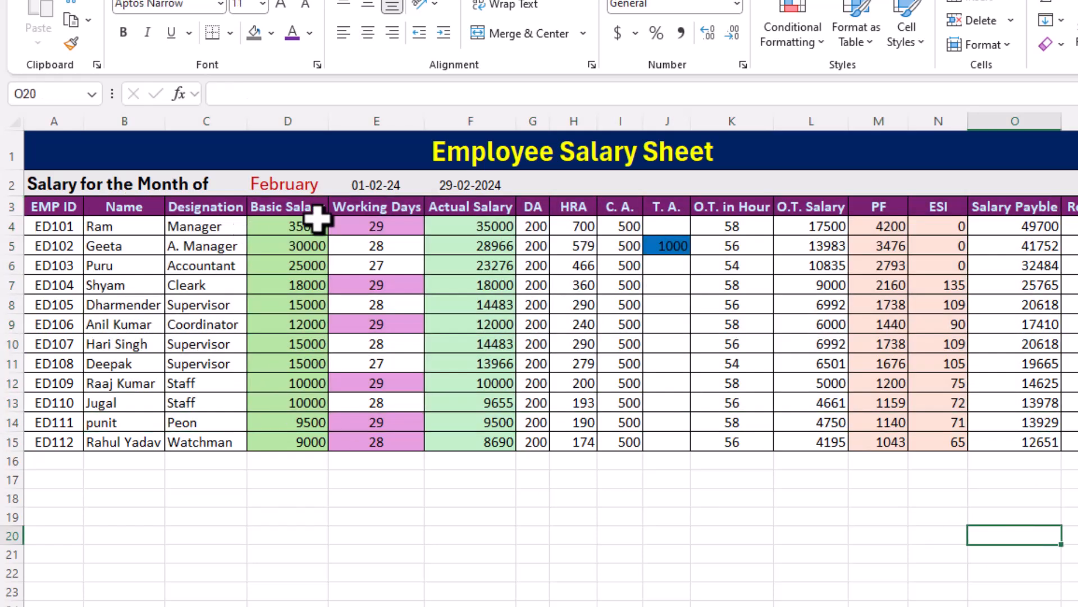
drag(413, 220, 398, 435)
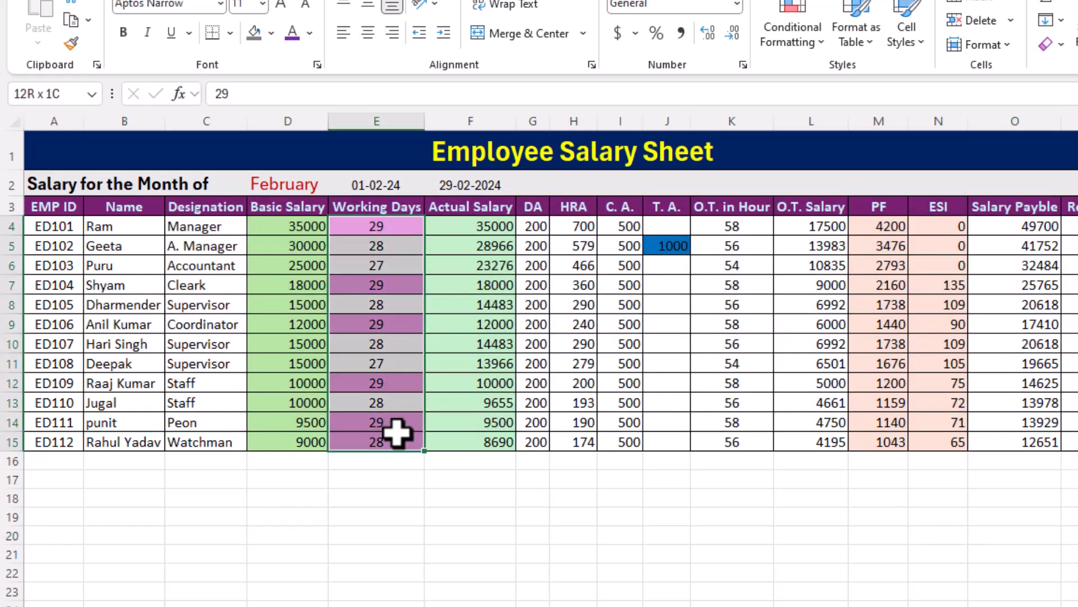
click(408, 534)
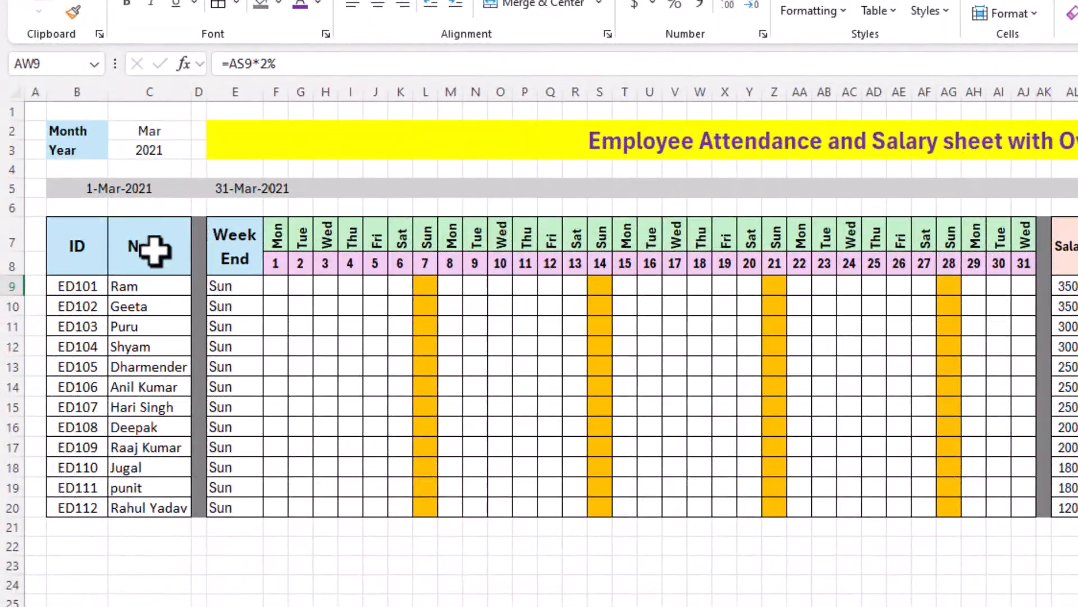
Step: Examine the combined attendance and salary sheet's ID and Name columns, daily attendance grid, Salary and Salary Per Day columns
click(105, 232)
click(125, 245)
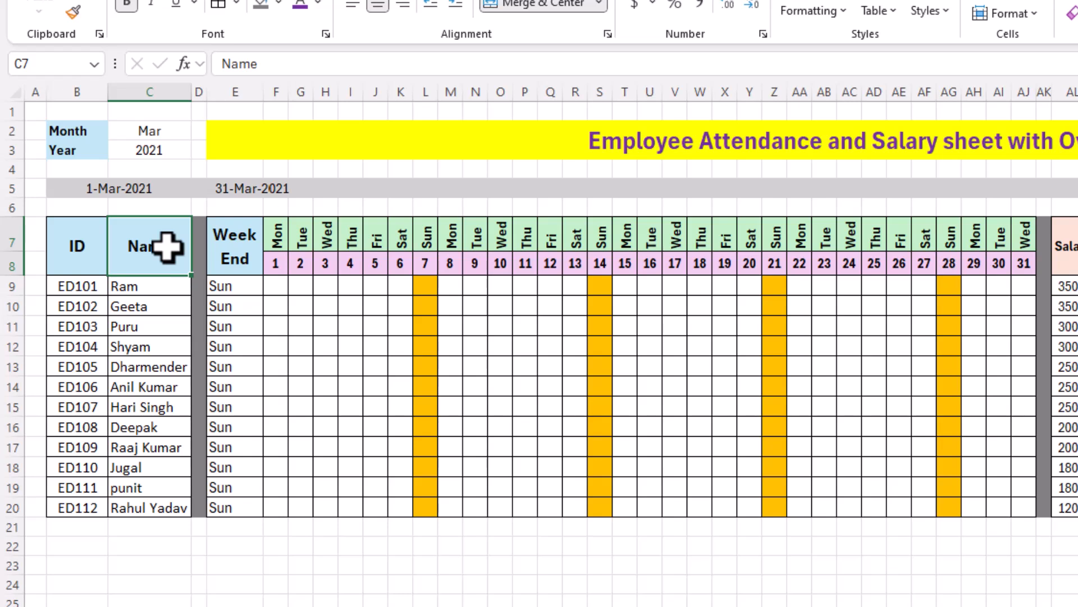
mouse_move(86, 244)
mouse_down()
mouse_move(162, 257)
mouse_move(80, 255)
mouse_up()
click(145, 256)
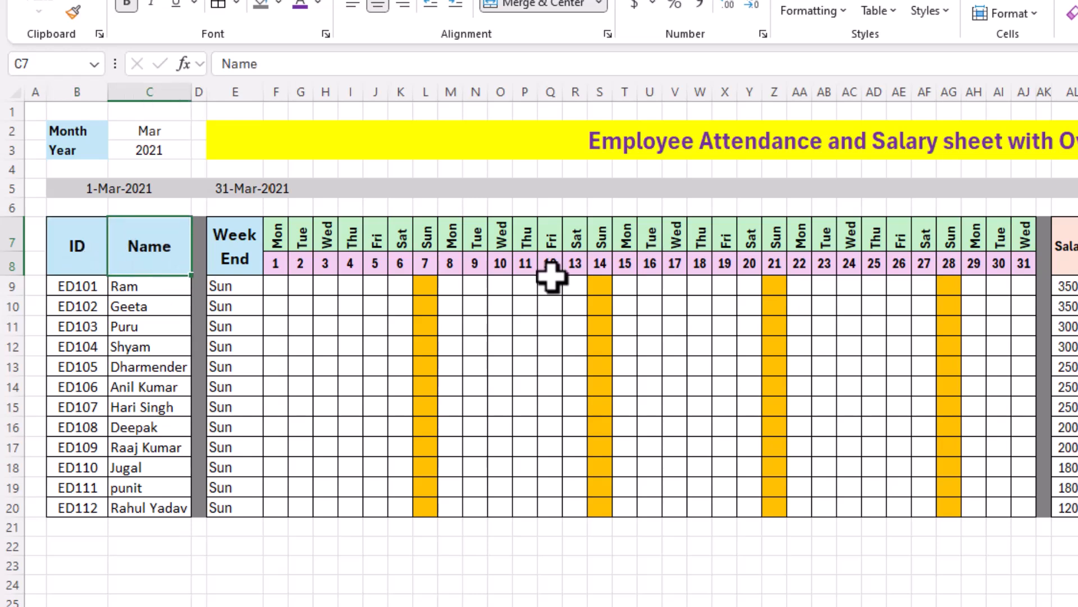
drag(230, 264, 1016, 505)
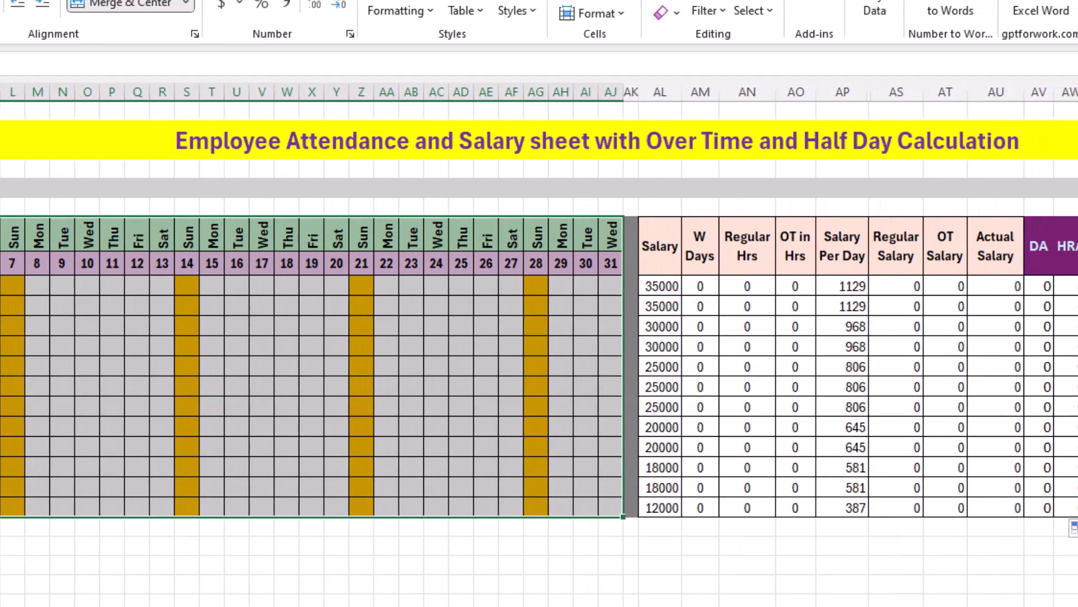
click(2, 286)
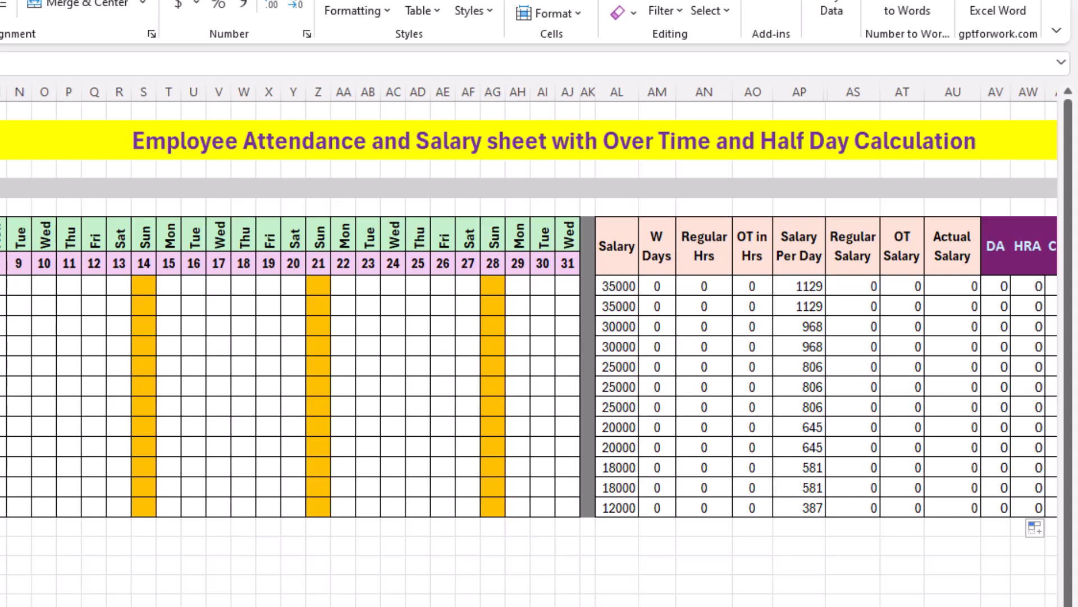
drag(2, 286, 461, 490)
click(319, 406)
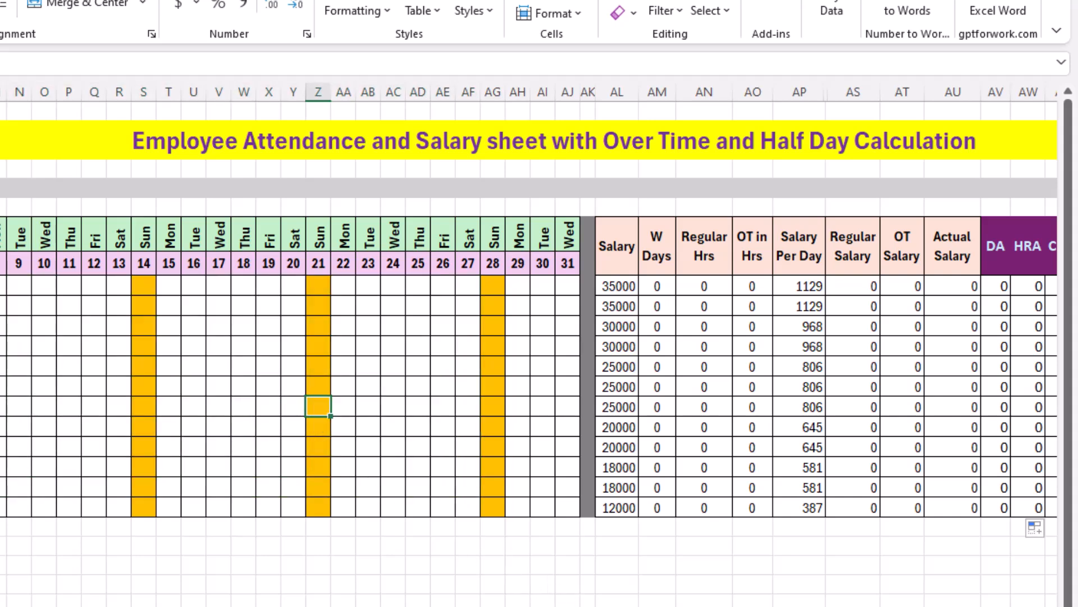
scroll(529, 365, right, 5)
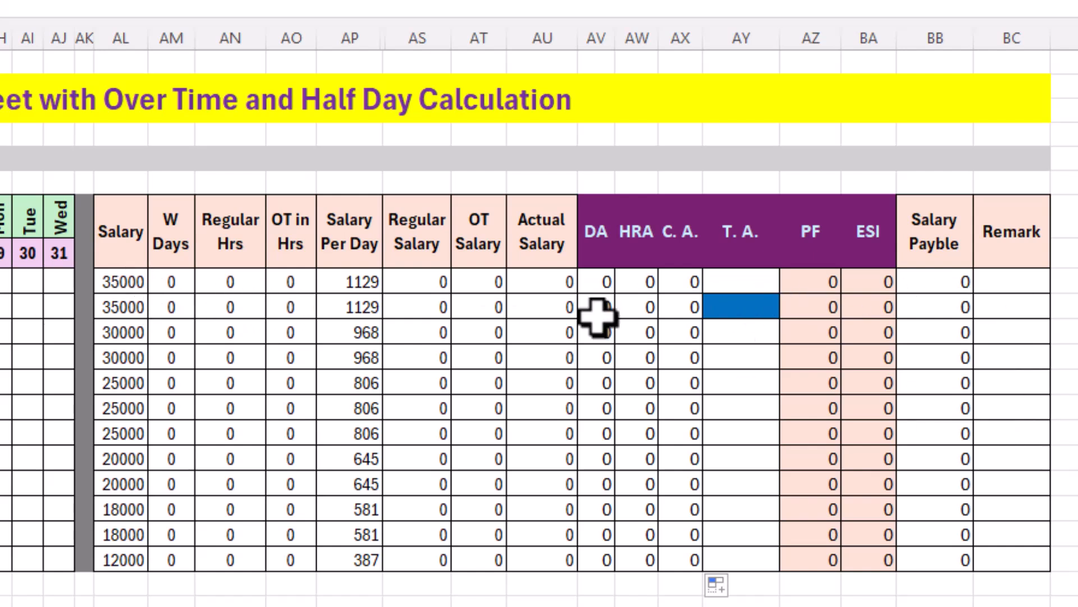
click(331, 279)
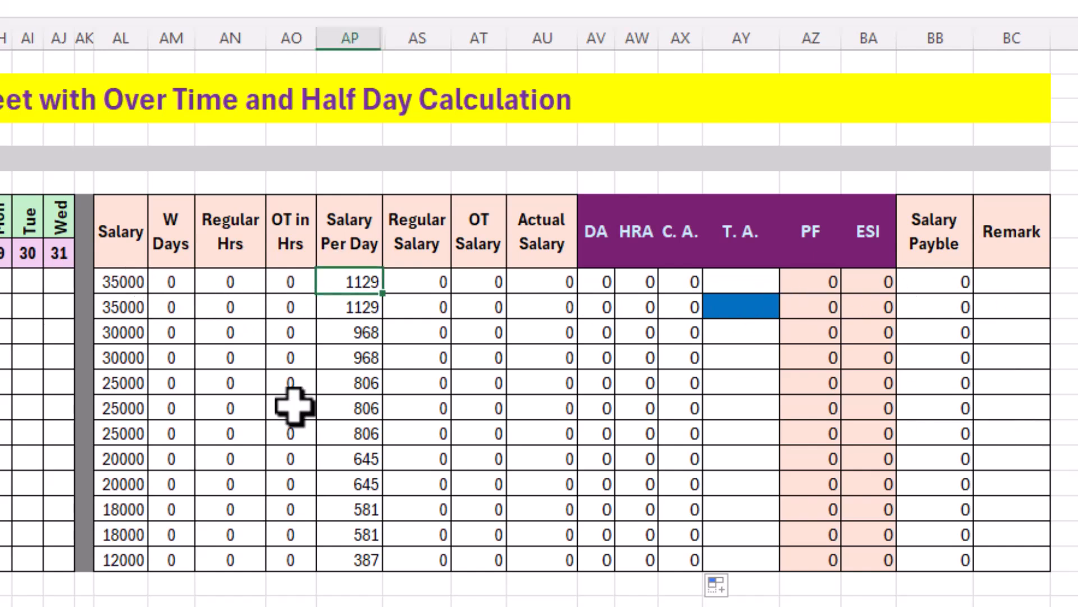
click(112, 284)
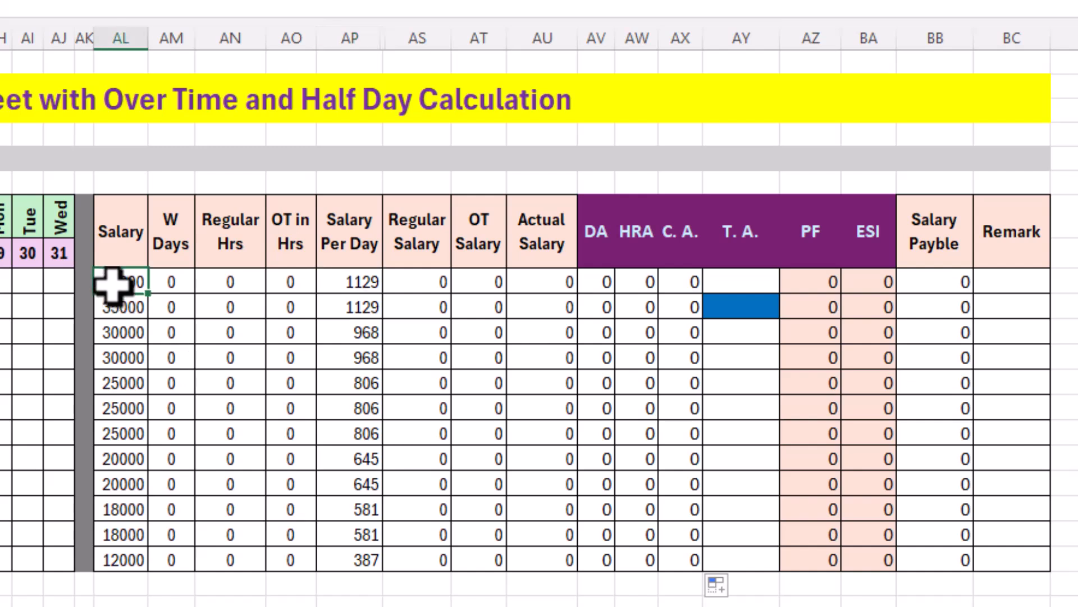
click(366, 282)
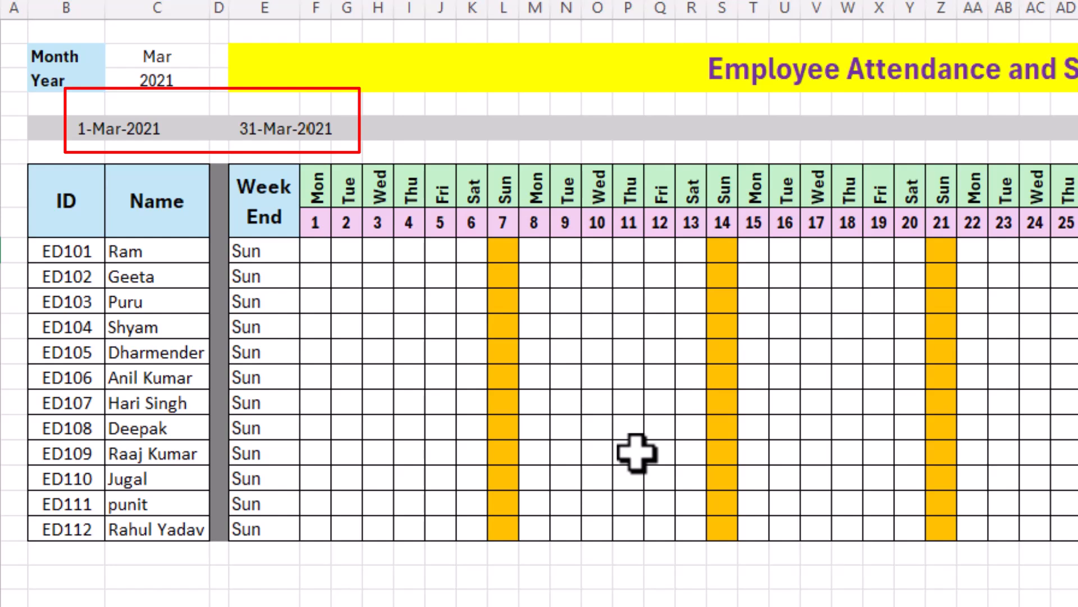
Step: Set the second employee's Week End day to Sat after checking the Week End column and the highlighted Sundays
drag(276, 260, 265, 513)
click(264, 274)
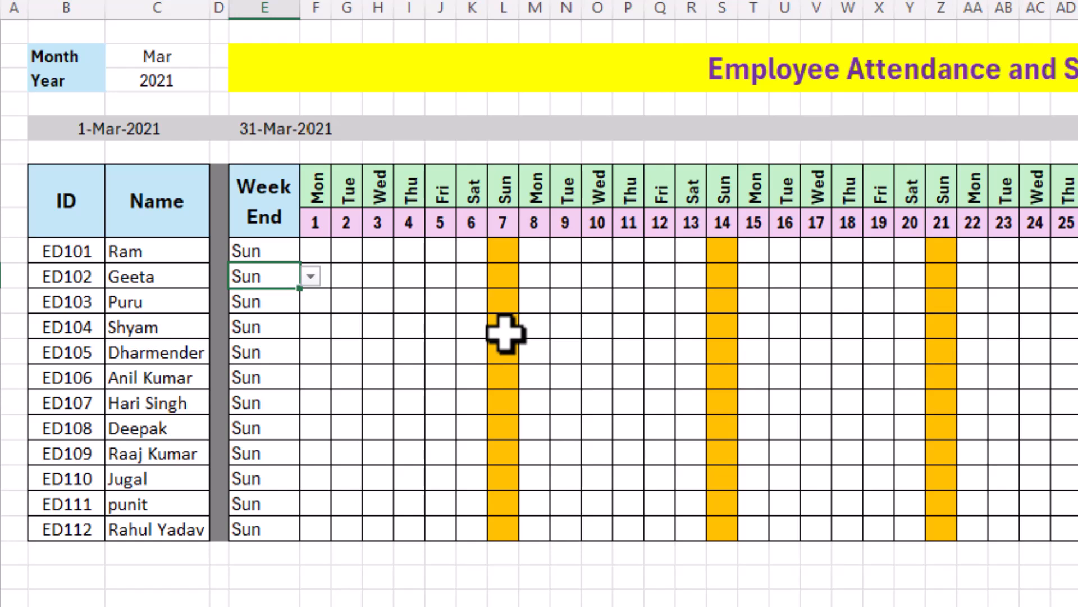
drag(503, 251, 498, 500)
drag(722, 301, 723, 402)
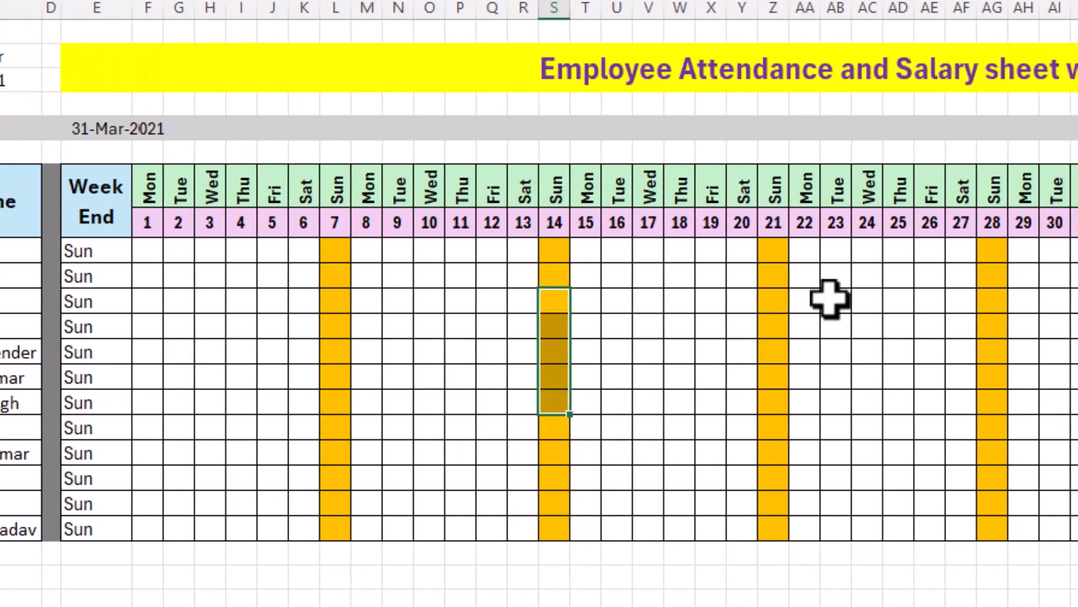
click(780, 278)
click(106, 277)
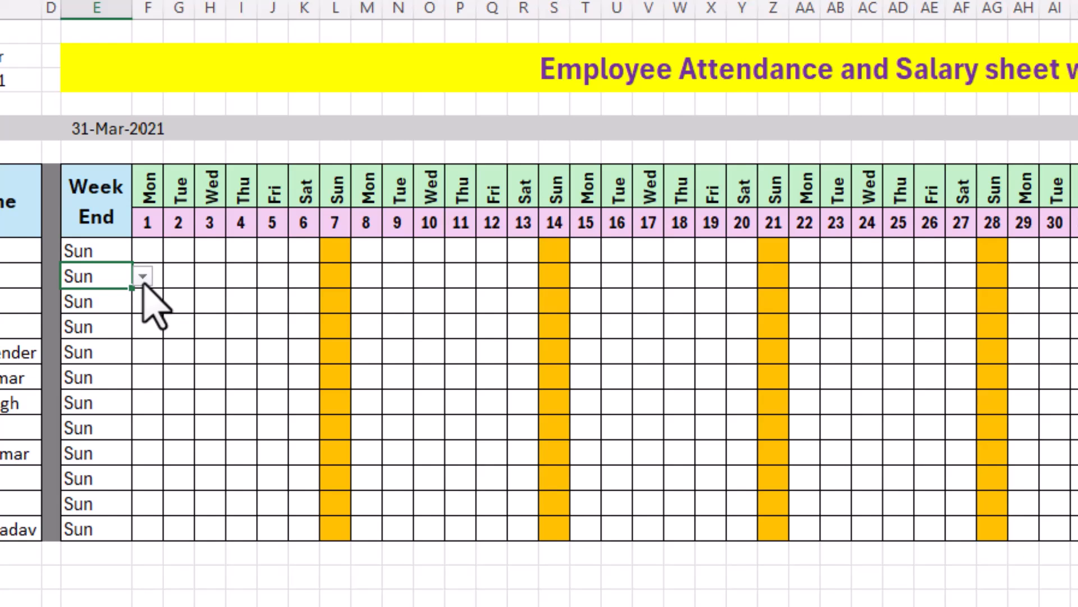
click(142, 277)
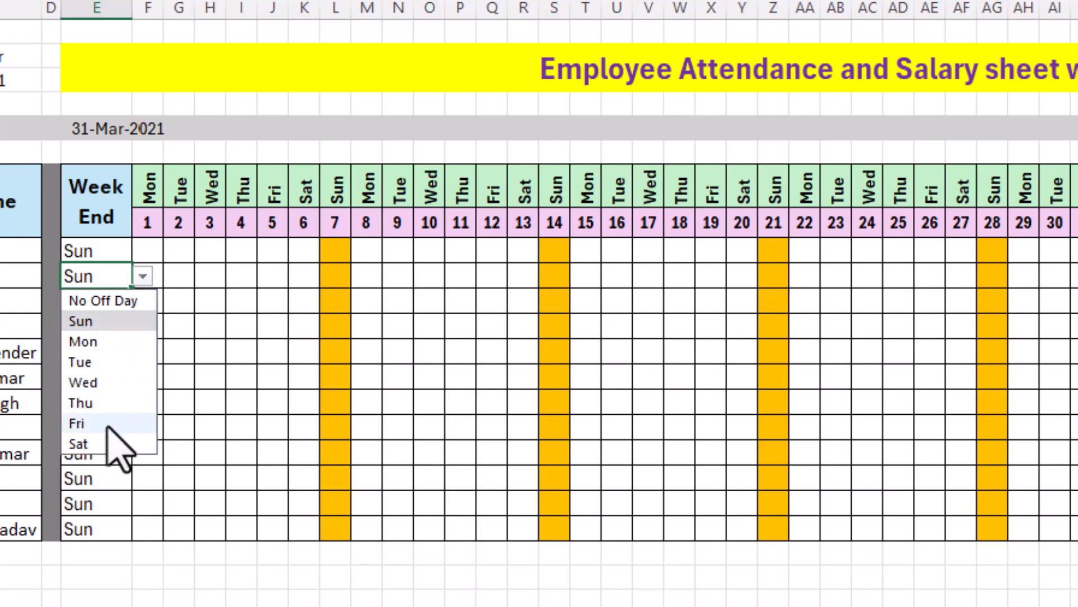
click(107, 445)
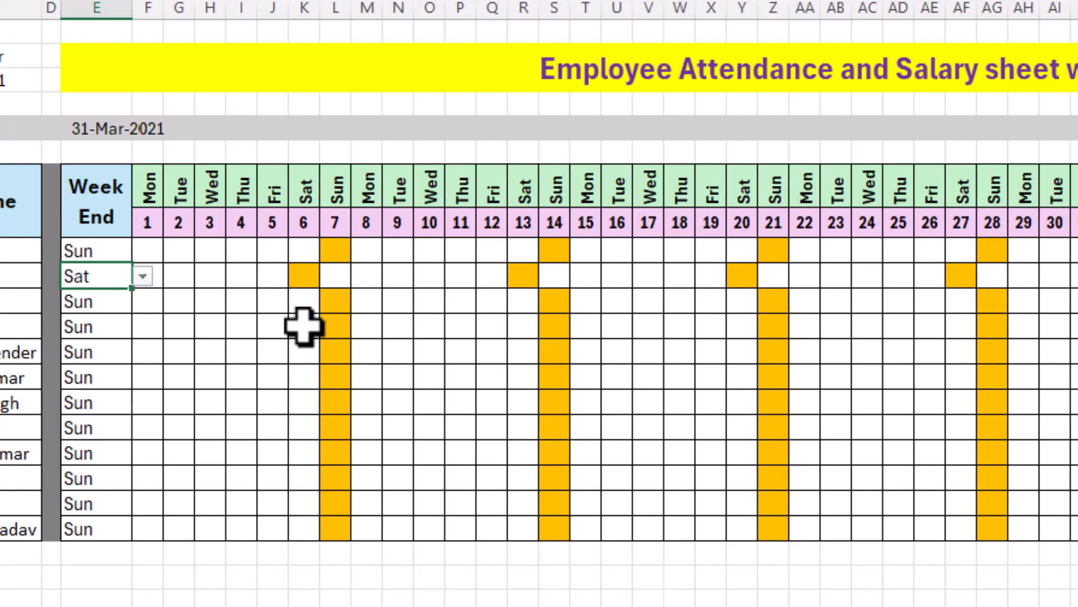
Step: Try to enter 8 hours for the second employee on Saturday the 6th, the employee's off day
click(302, 281)
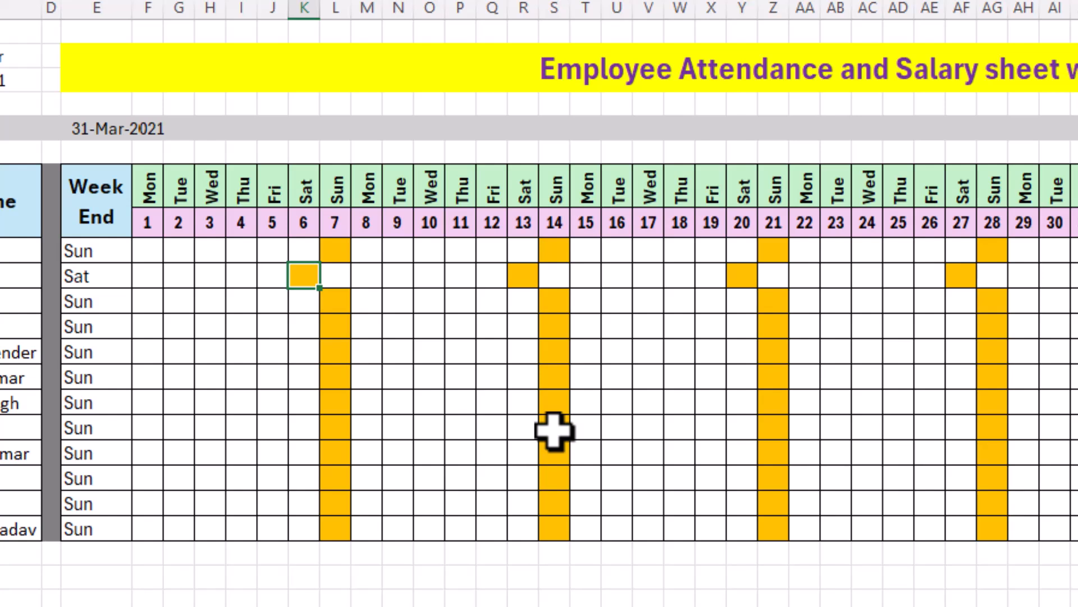
text(8)
key(Return)
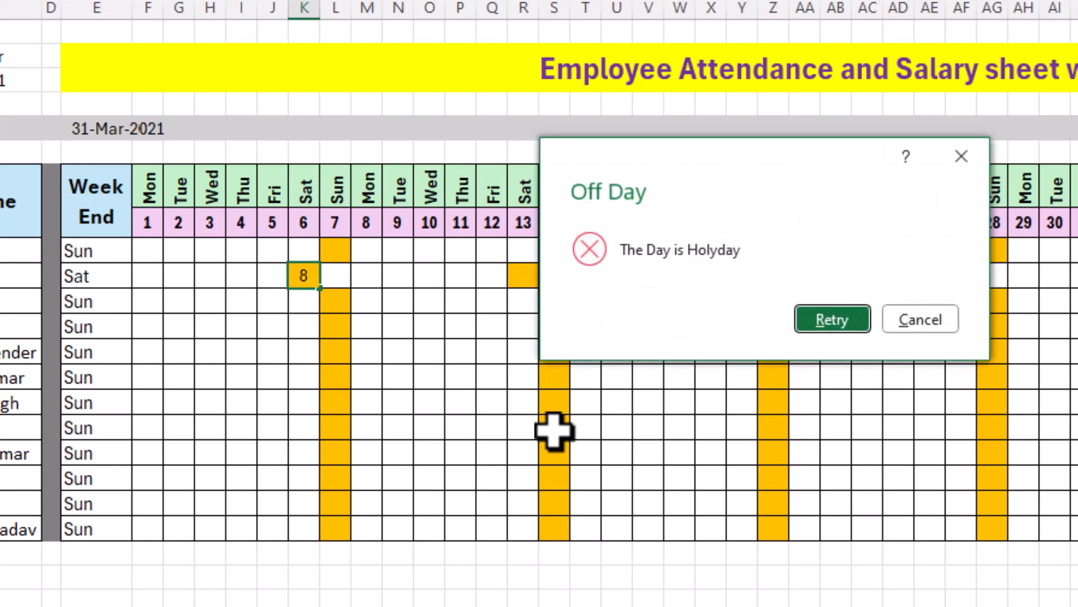
click(915, 320)
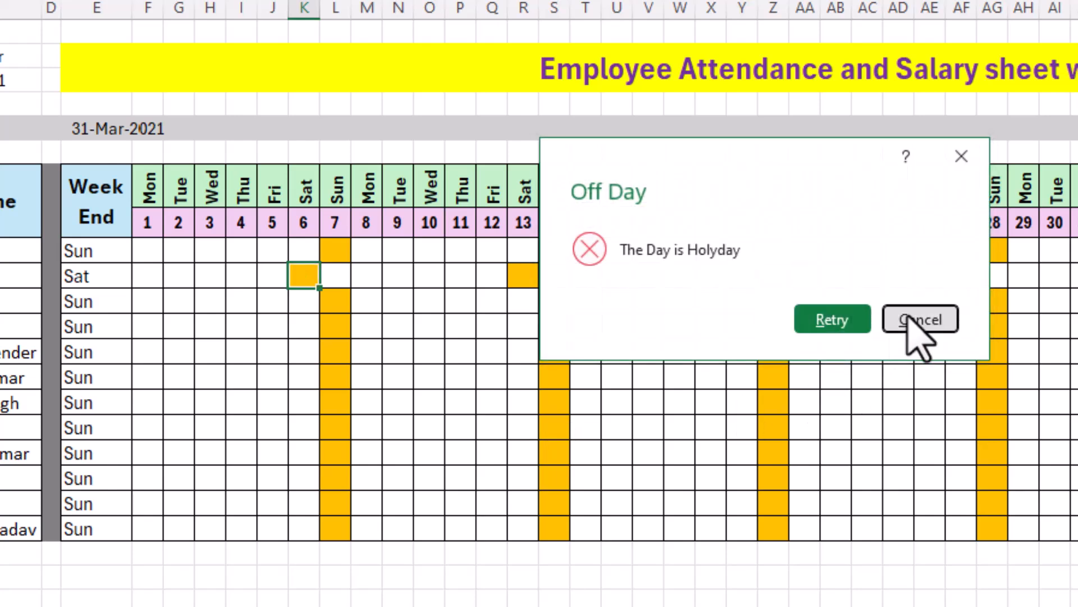
click(336, 318)
click(334, 352)
click(554, 351)
click(554, 403)
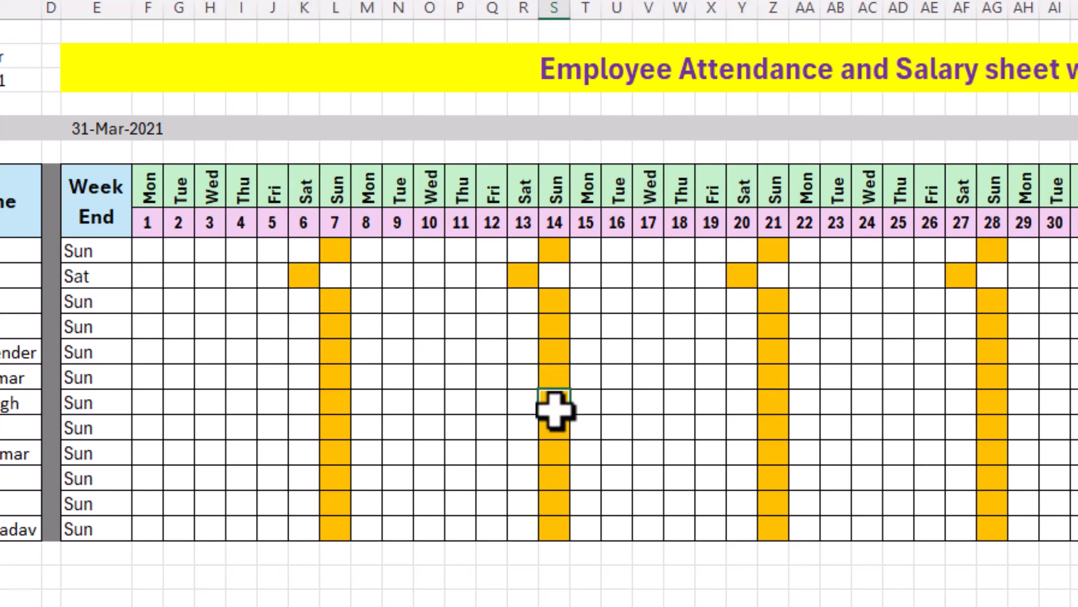
Step: Set the fourth employee's Week End option to No Off Day
click(106, 326)
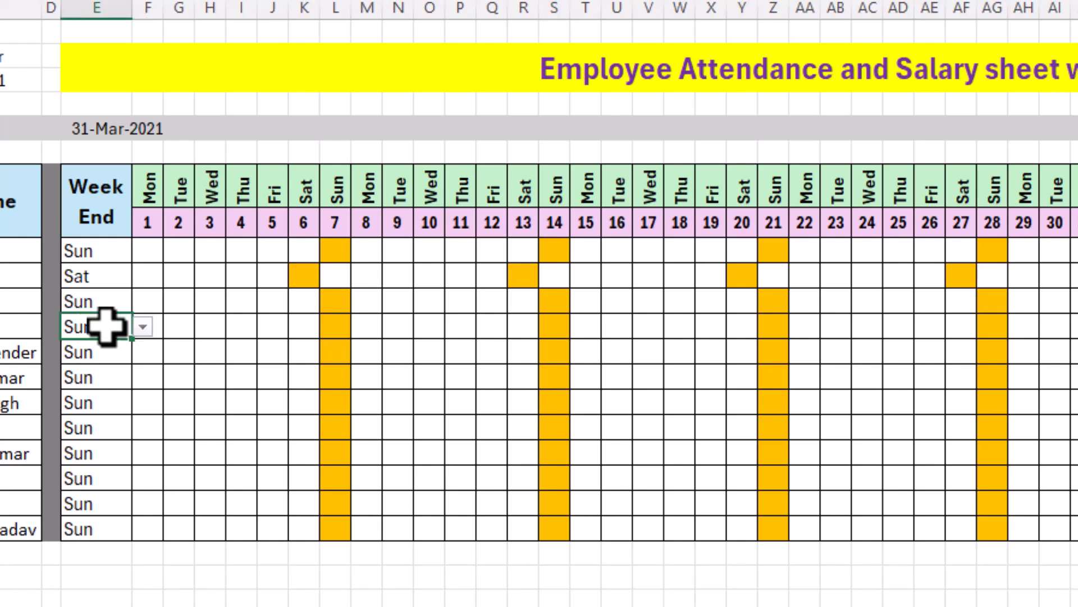
click(142, 327)
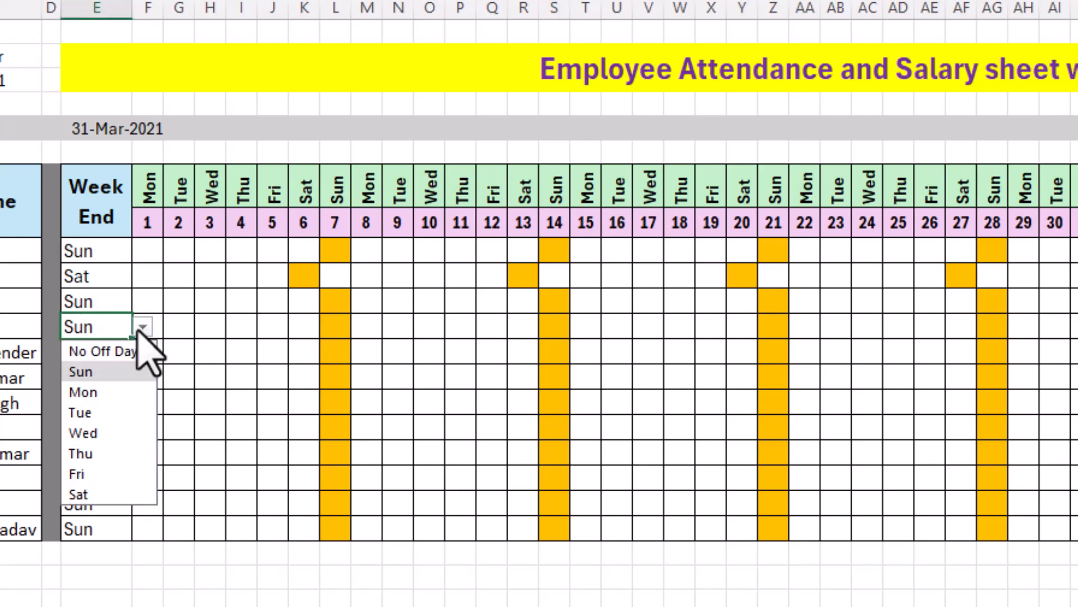
click(126, 351)
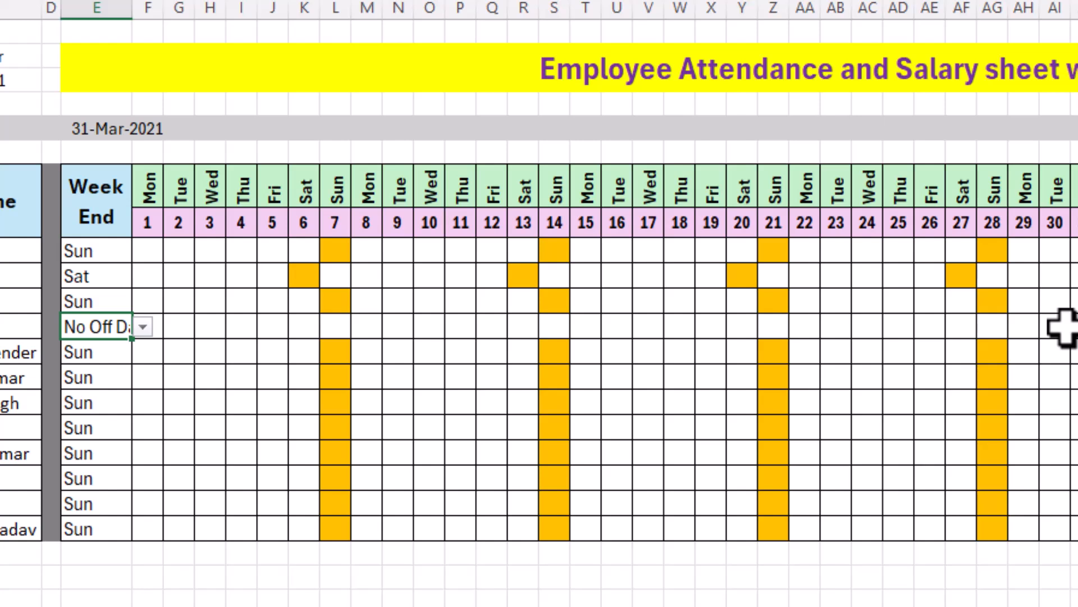
Step: Enter 8 hours for the first employee on the 1st and check the row's working days, regular hours and regular salary
click(147, 251)
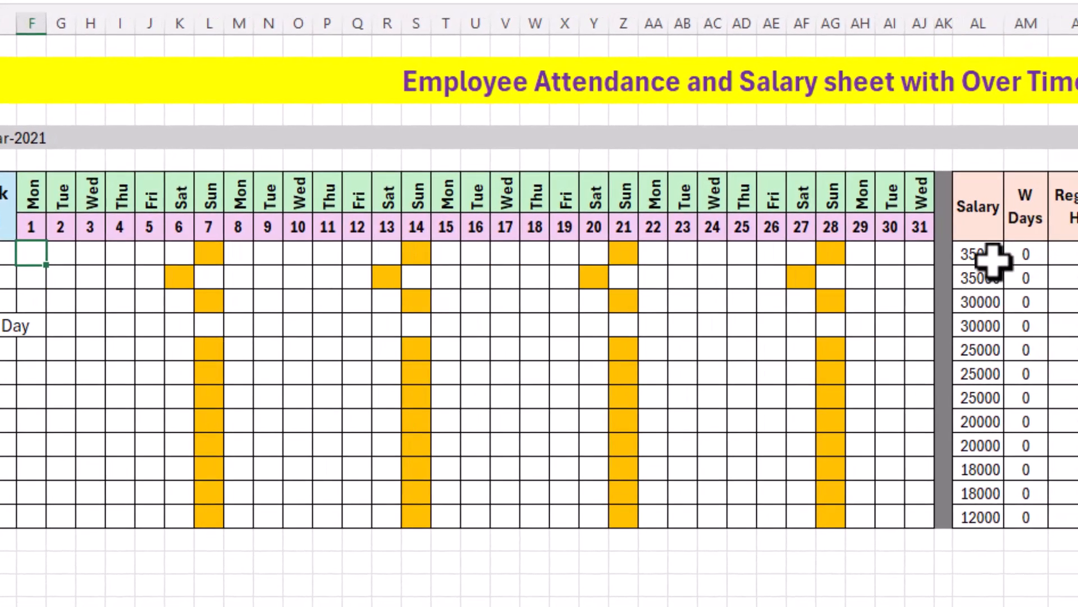
text(8)
key(Return)
key(Right)
key(Up)
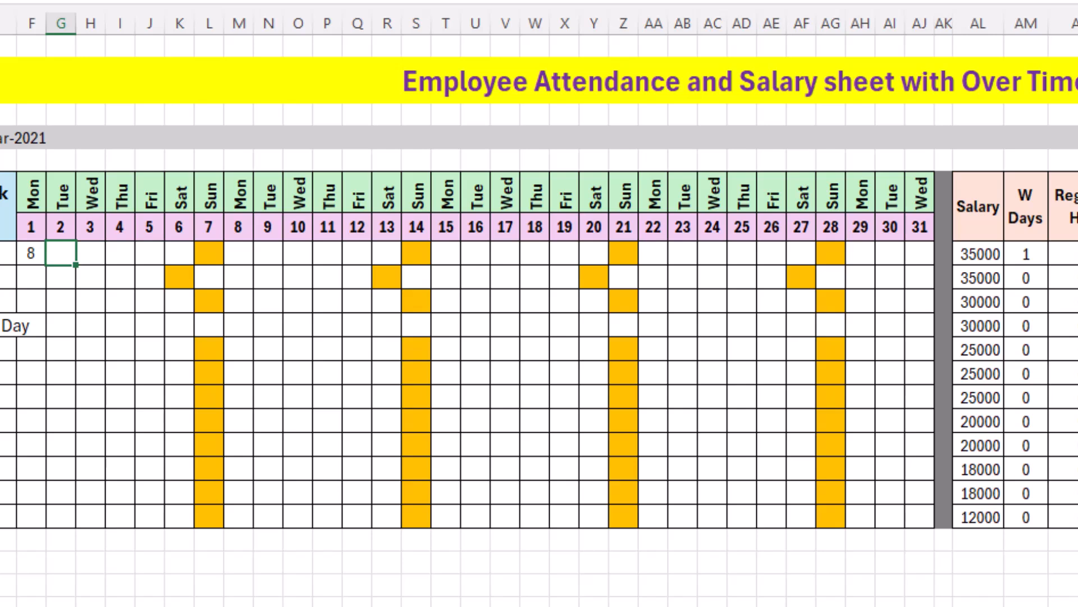
scroll(414, 301, right, 5)
click(578, 257)
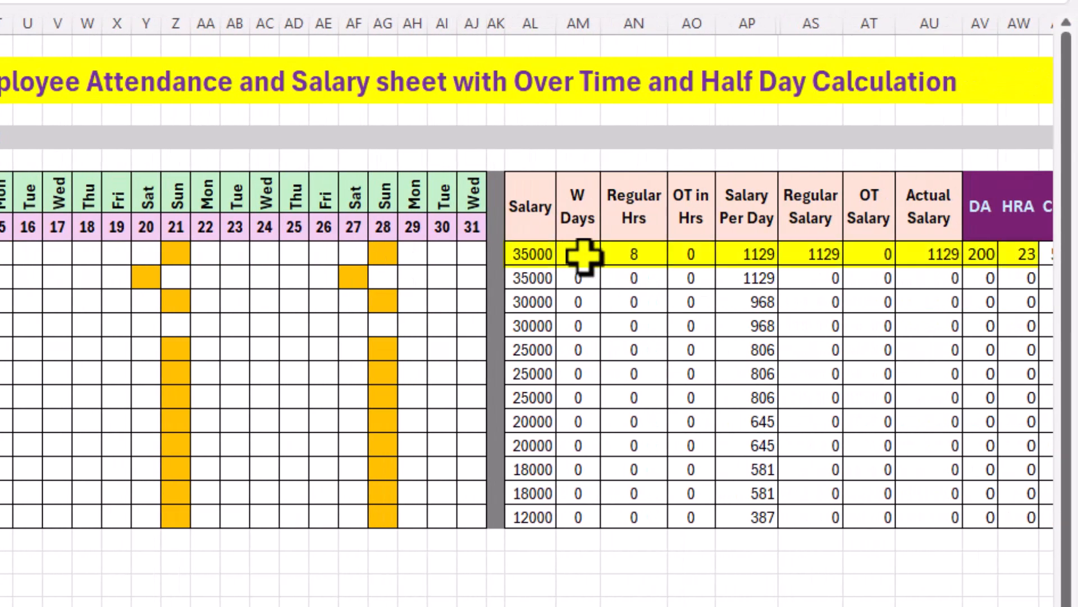
click(641, 251)
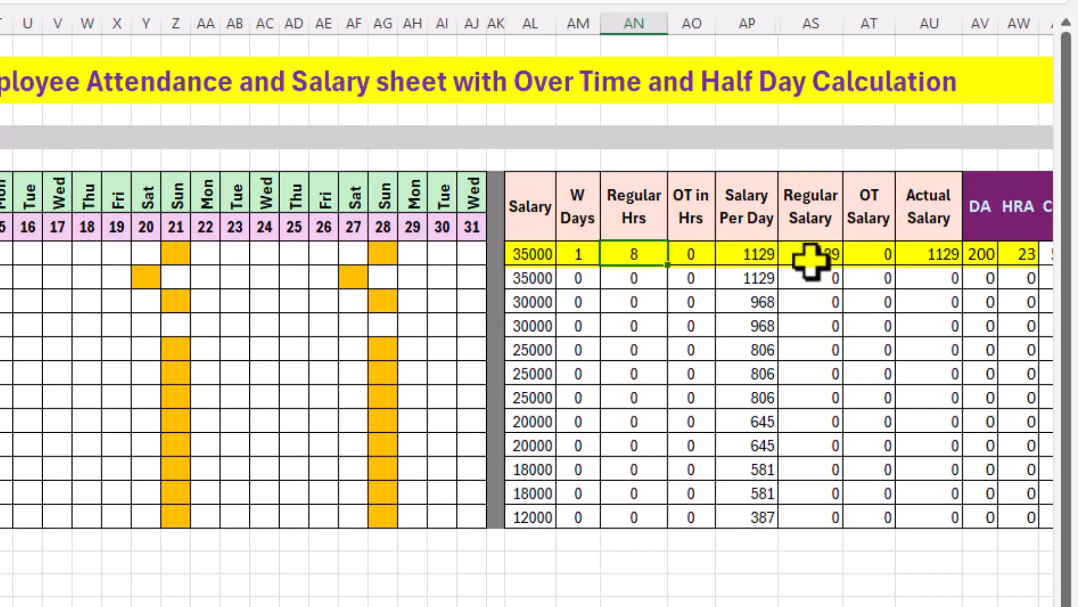
click(830, 253)
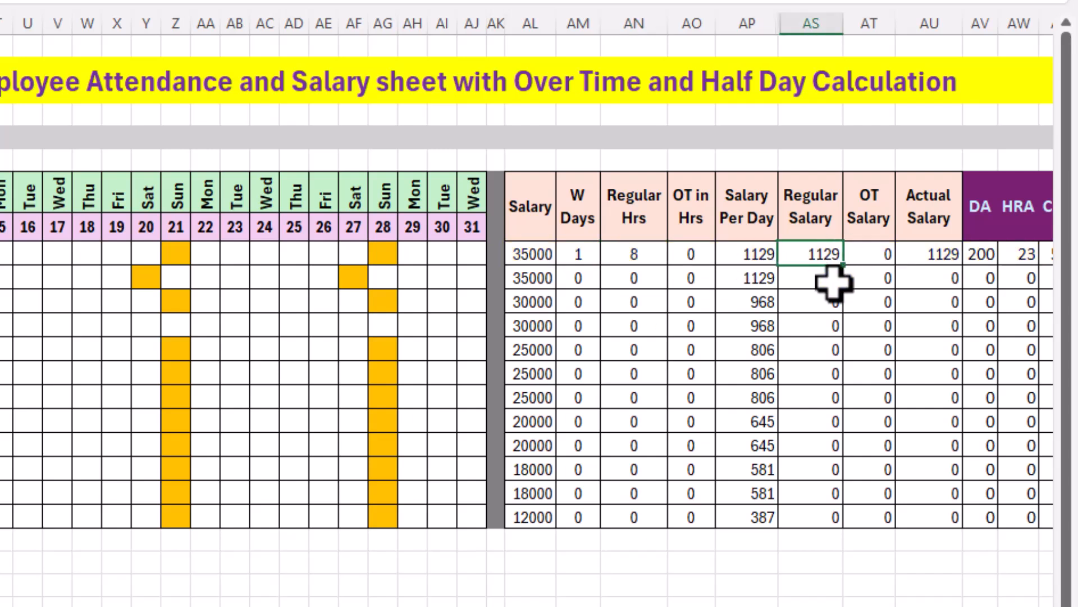
Step: Check the first employee's actual salary, salary payable and DA amounts
click(932, 258)
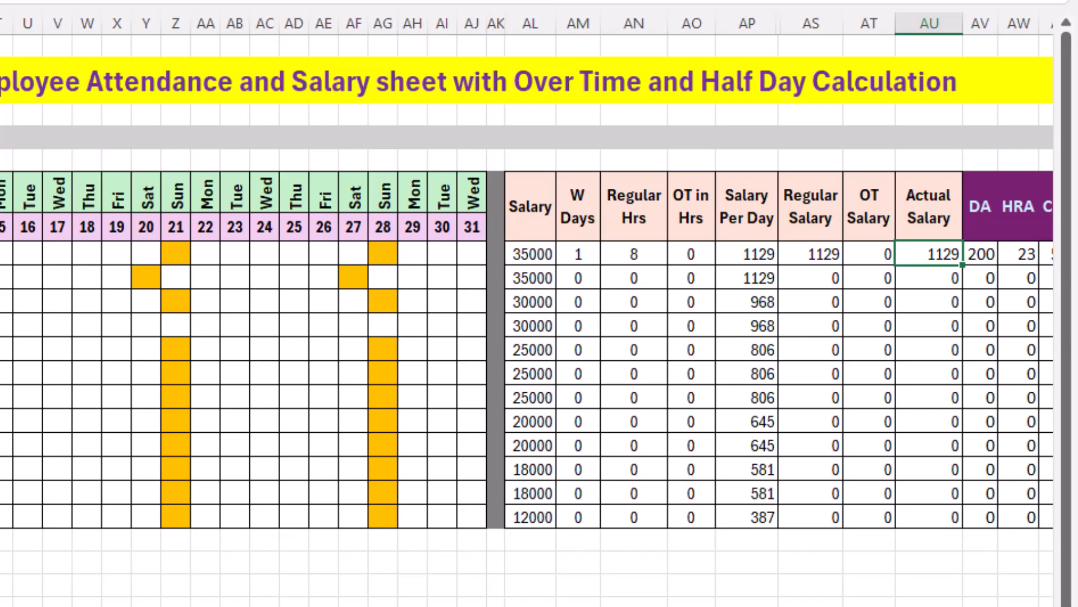
scroll(920, 230, right, 5)
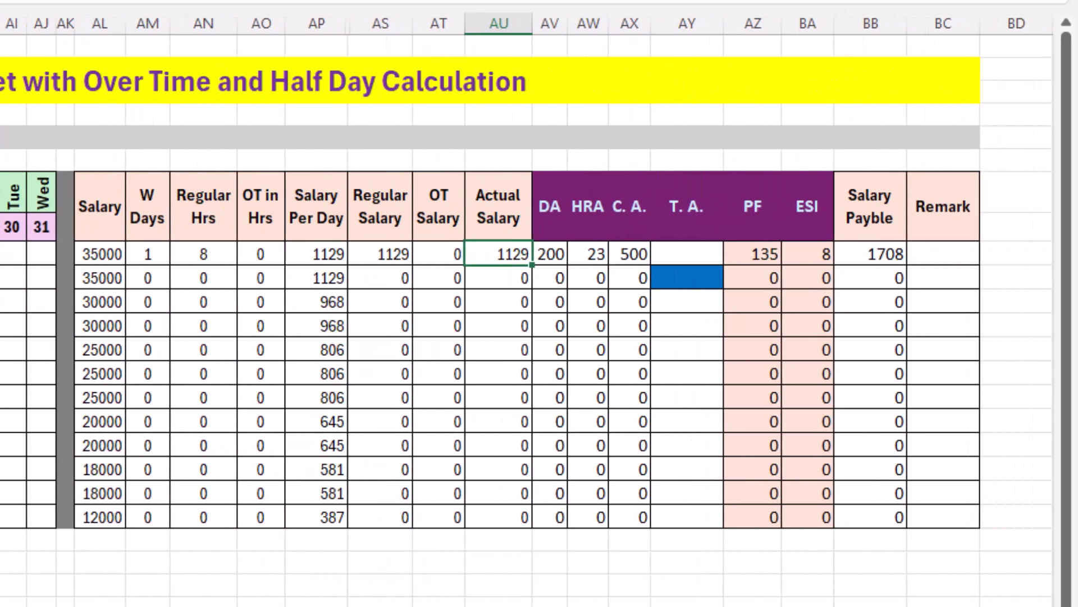
click(871, 260)
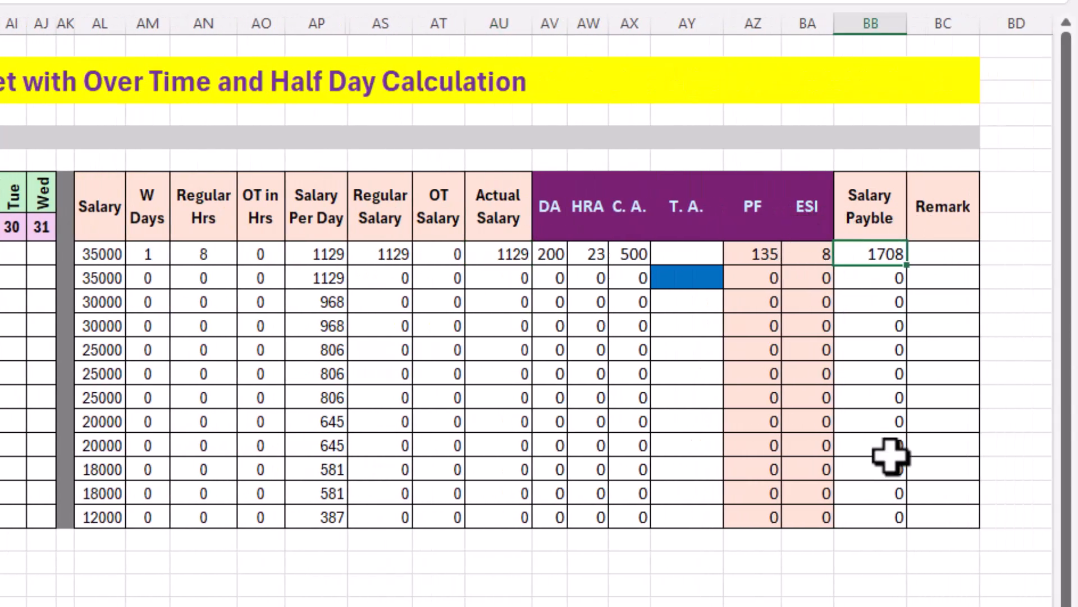
click(557, 259)
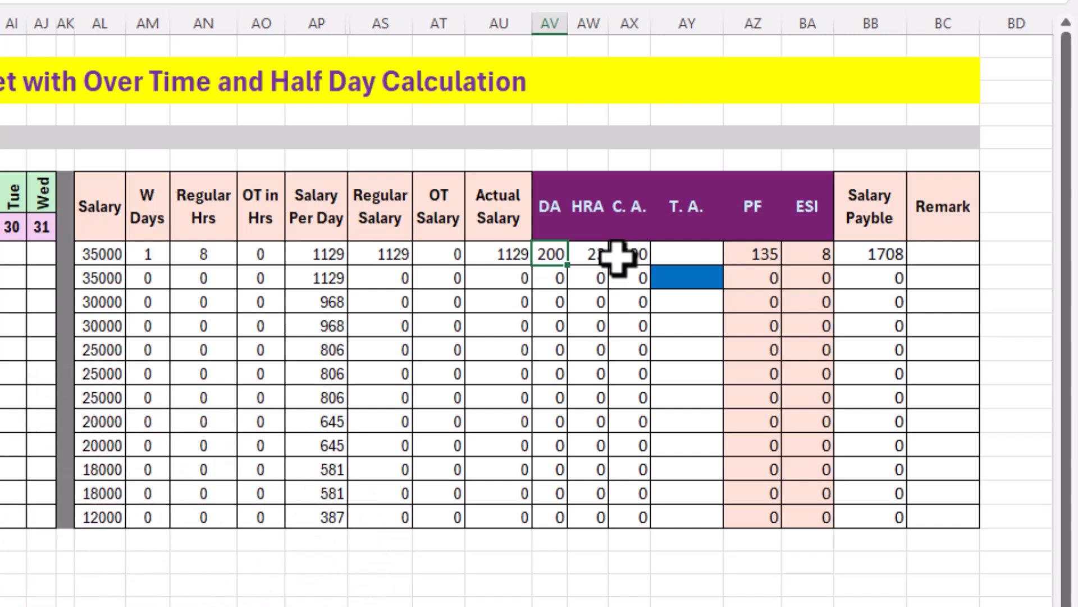
Step: Review the salary calculation columns and the first employee's regular hours, overtime hours, salary per day, regular, OT and actual salary
drag(90, 206, 444, 517)
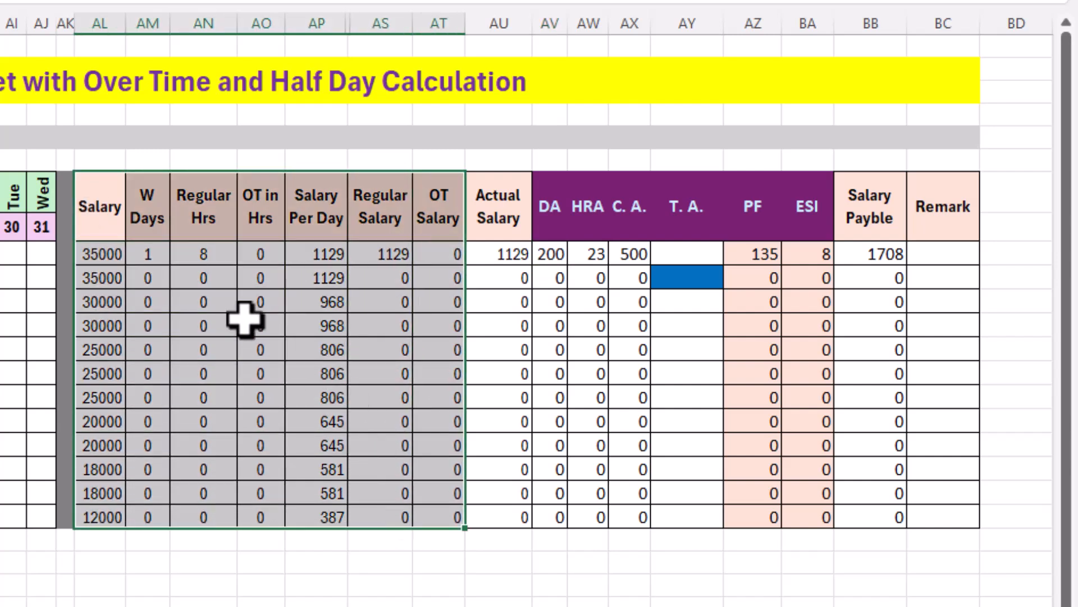
click(162, 255)
click(200, 255)
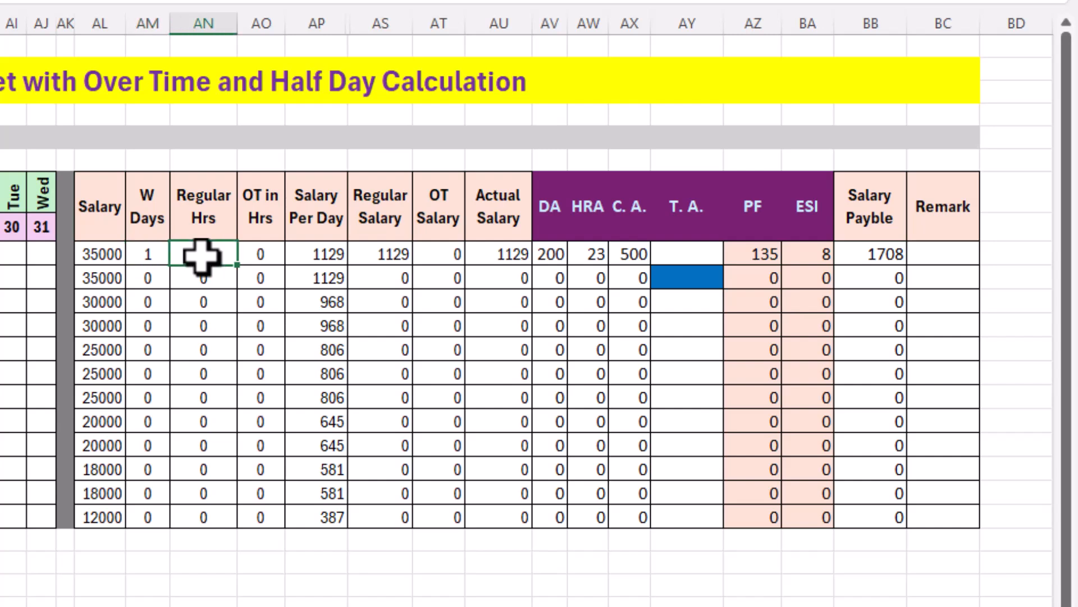
click(250, 255)
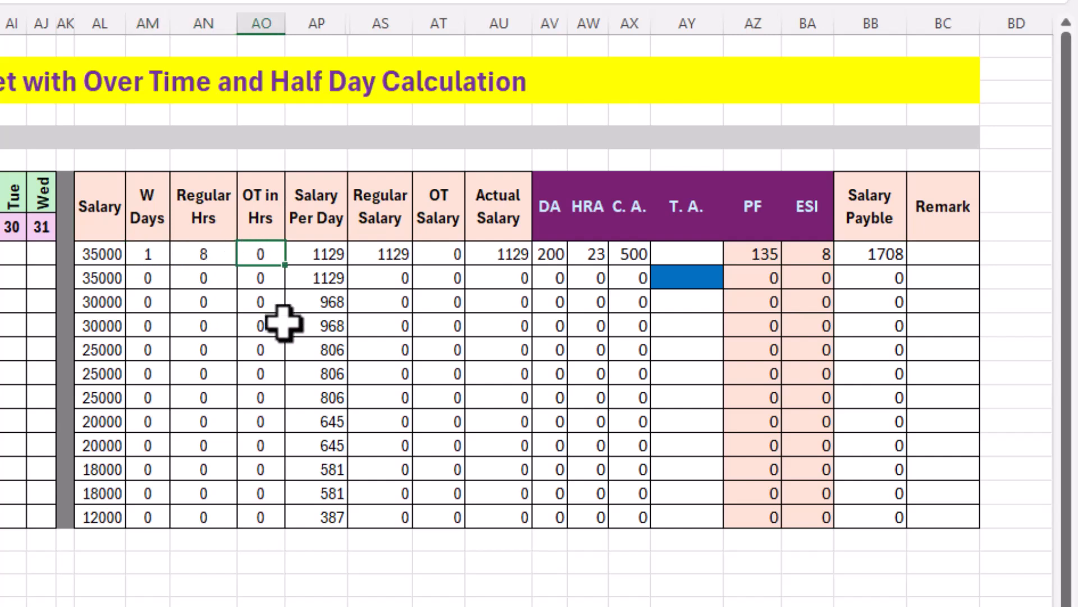
click(328, 260)
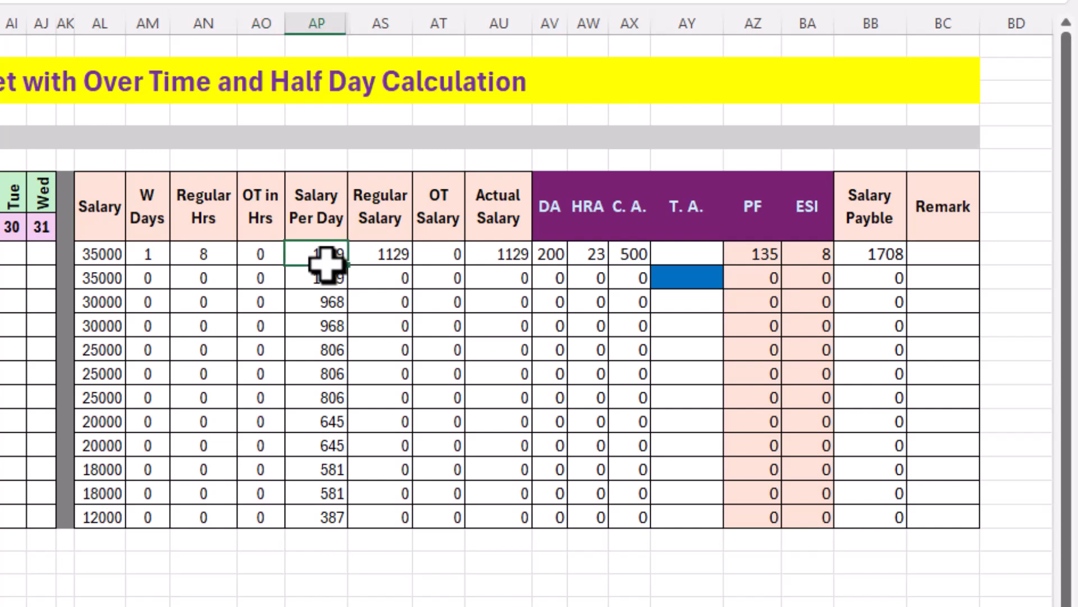
click(376, 261)
click(432, 260)
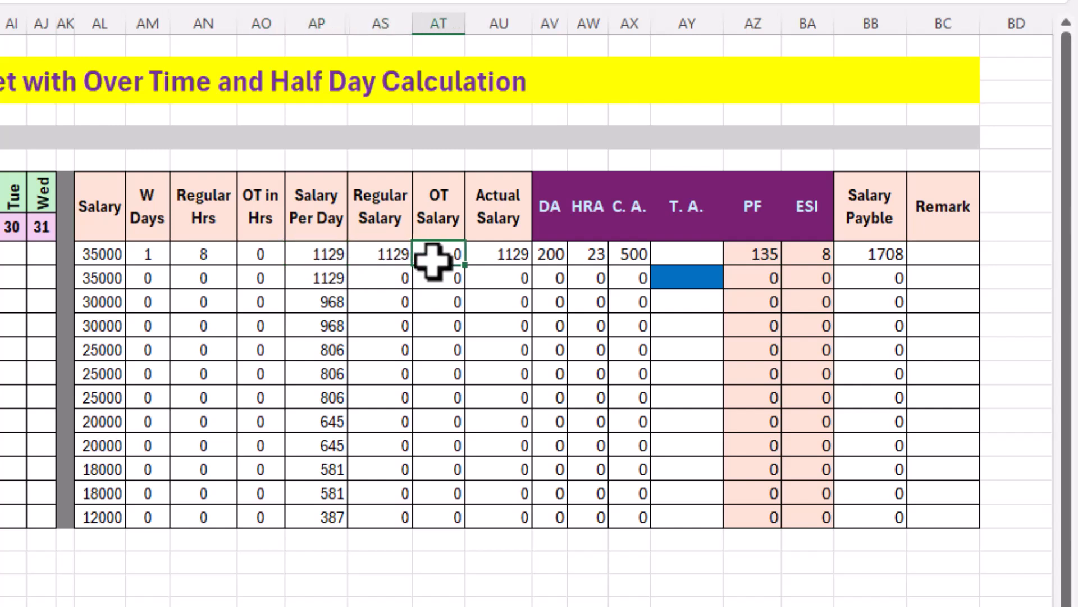
click(491, 259)
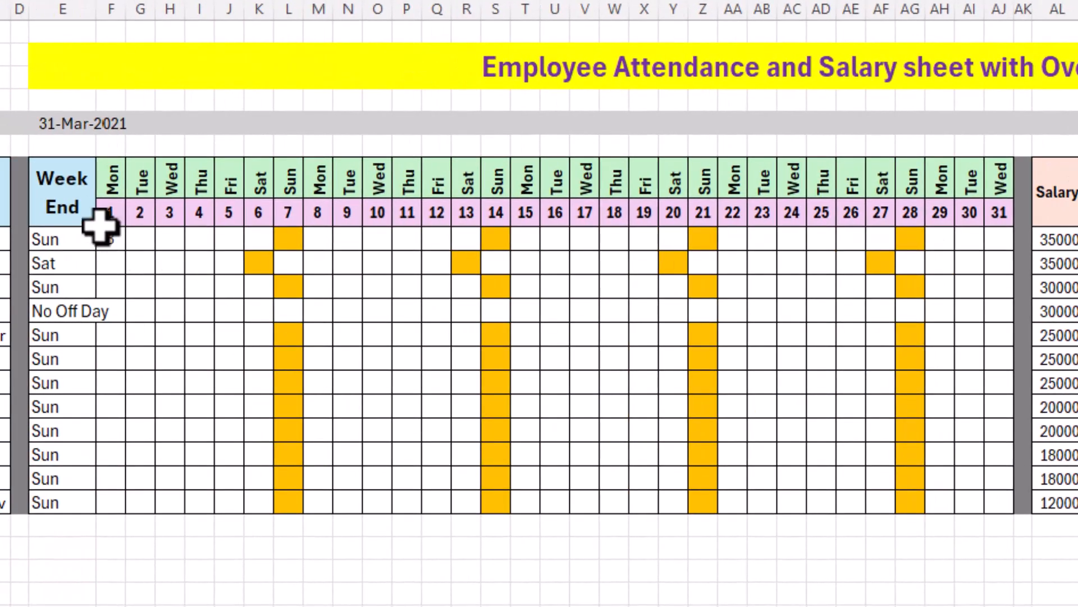
Step: Enter 8 hours for the first employee on the 2nd, 3rd and 4th in the attendance grid
drag(104, 239, 987, 505)
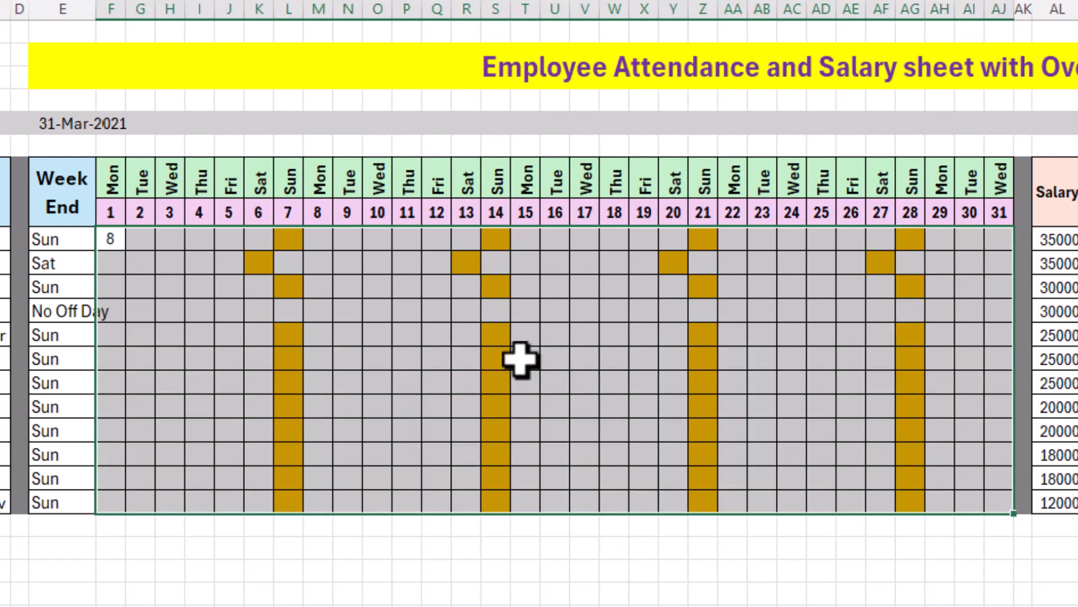
click(527, 334)
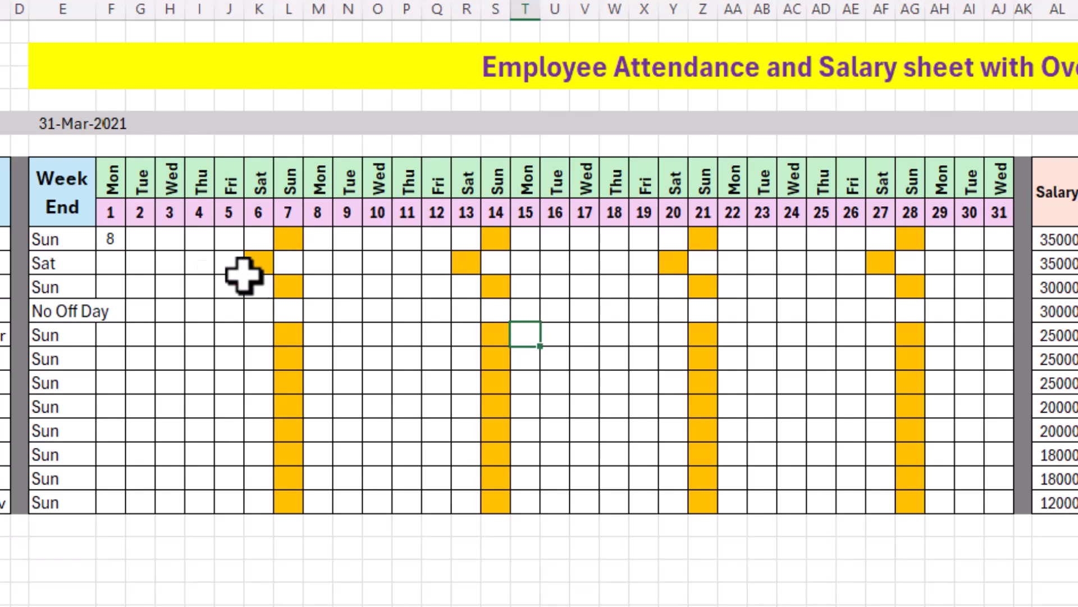
click(147, 243)
text(8)
key(Tab)
text(8)
key(Tab)
text(8)
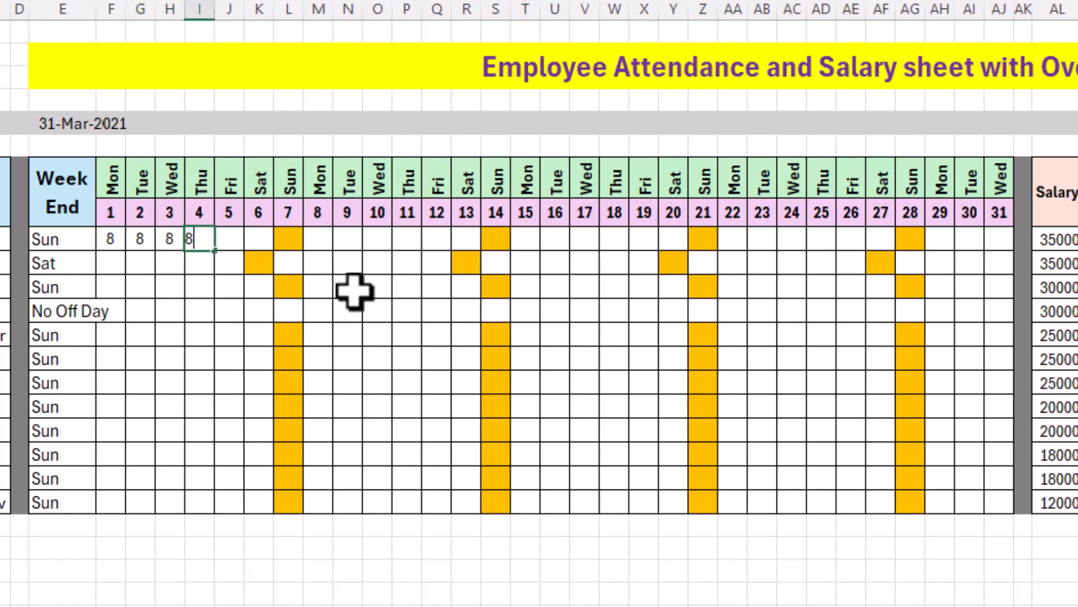
key(Tab)
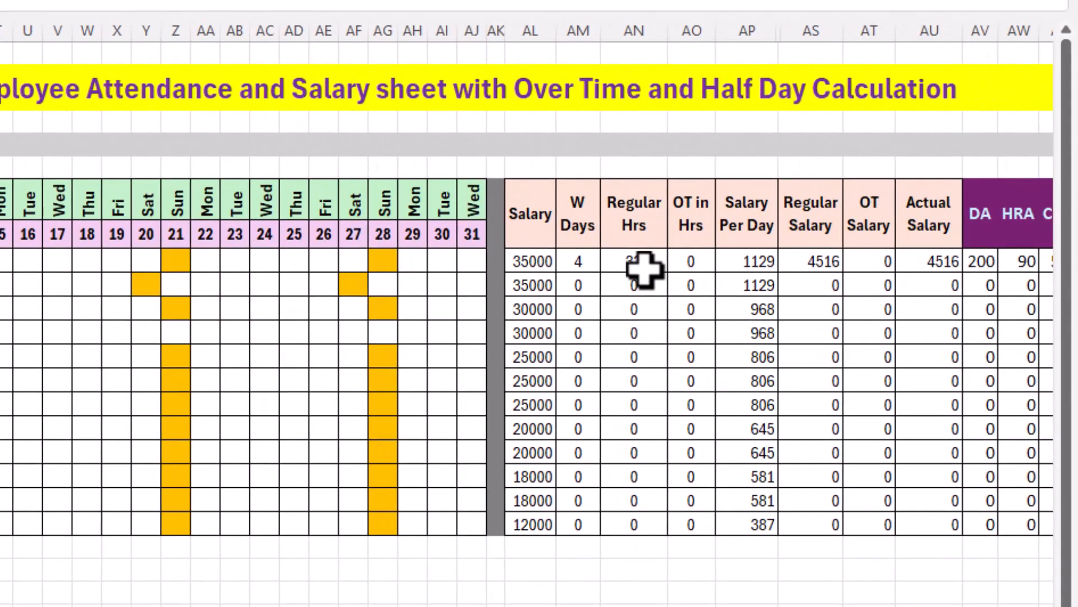
Step: Check the first employee's regular hours, working days and salary payable for the entered attendance
click(636, 266)
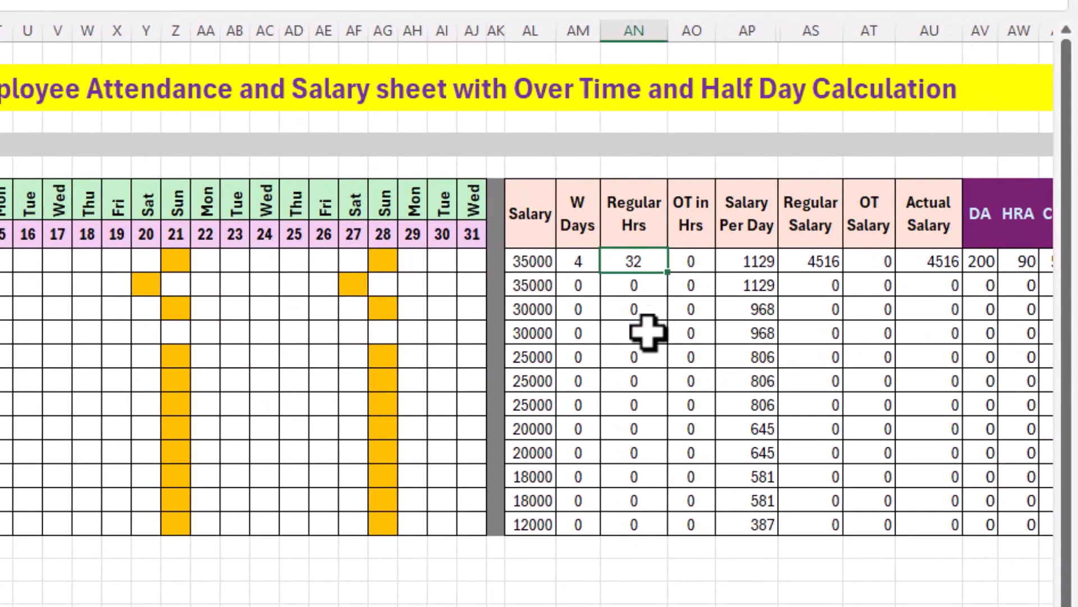
click(576, 269)
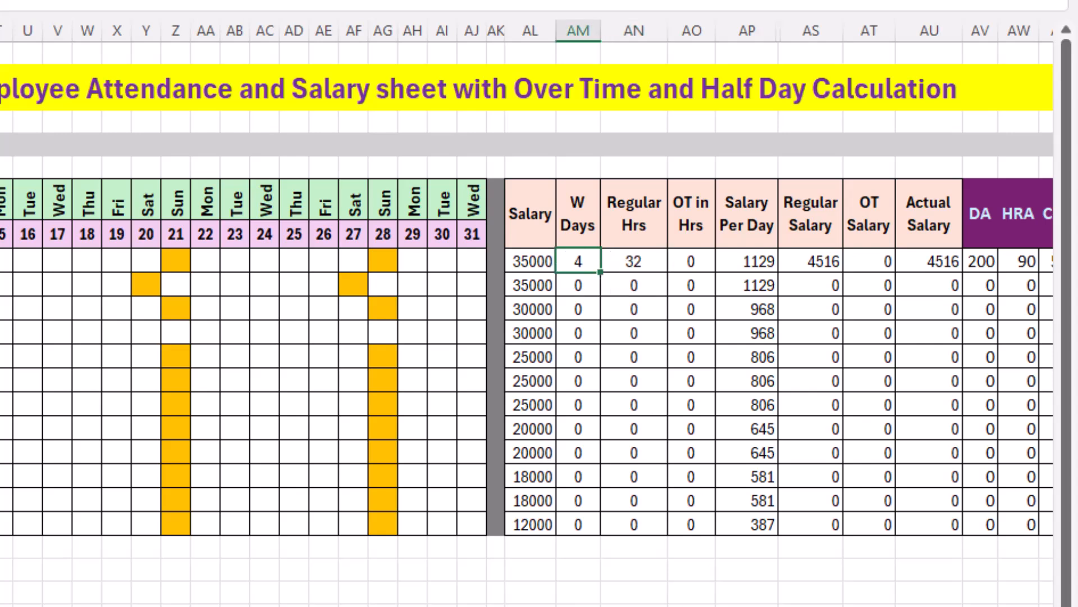
scroll(527, 337, right, 5)
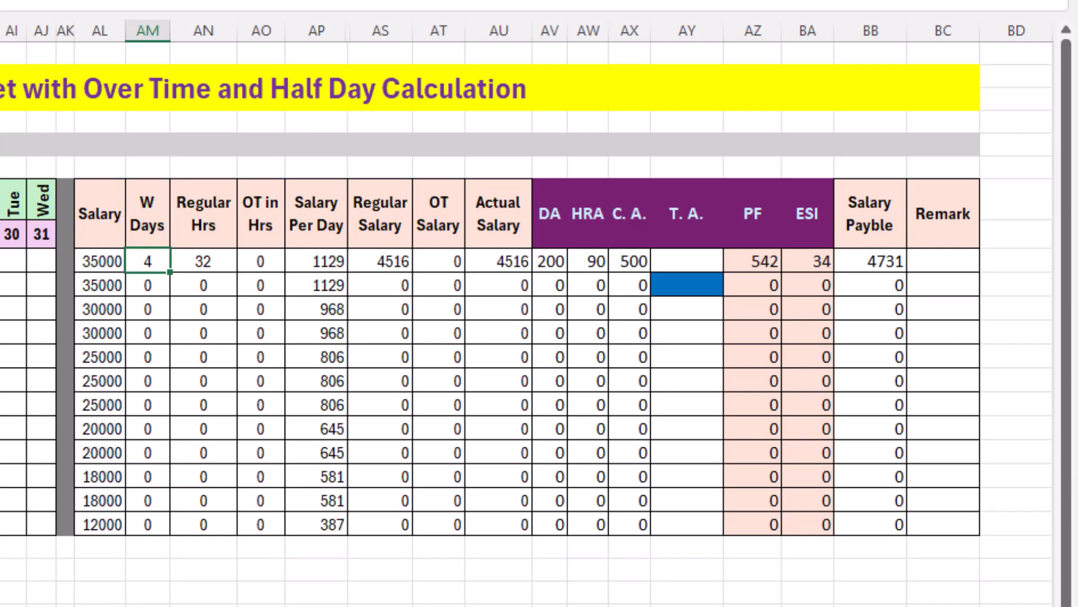
Step: Enter 12 hours for the first employee on the 5th and 6th
scroll(174, 303, left, 10)
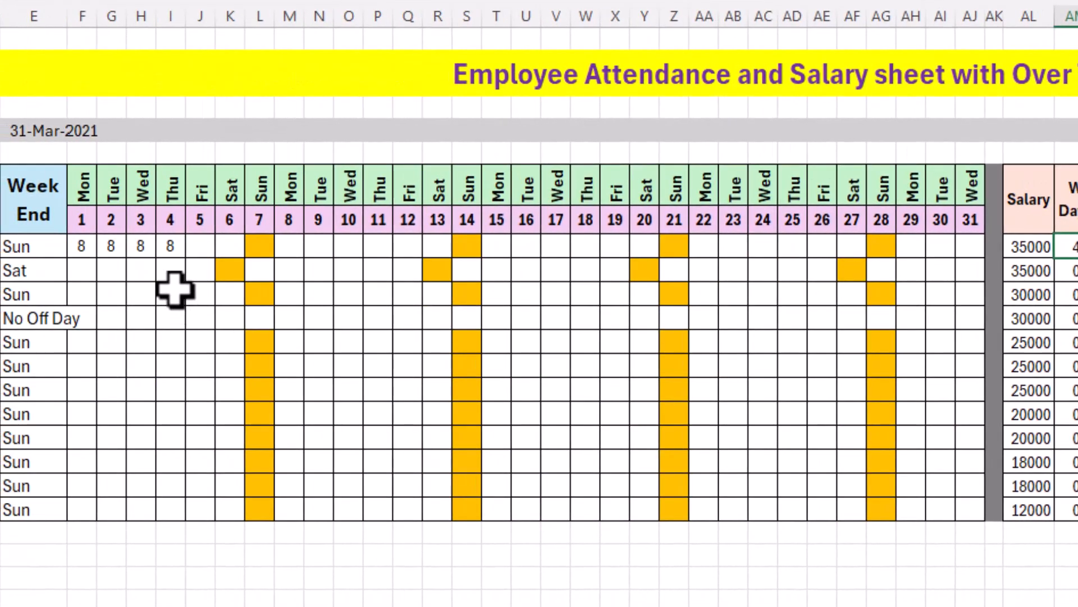
click(191, 246)
text(12)
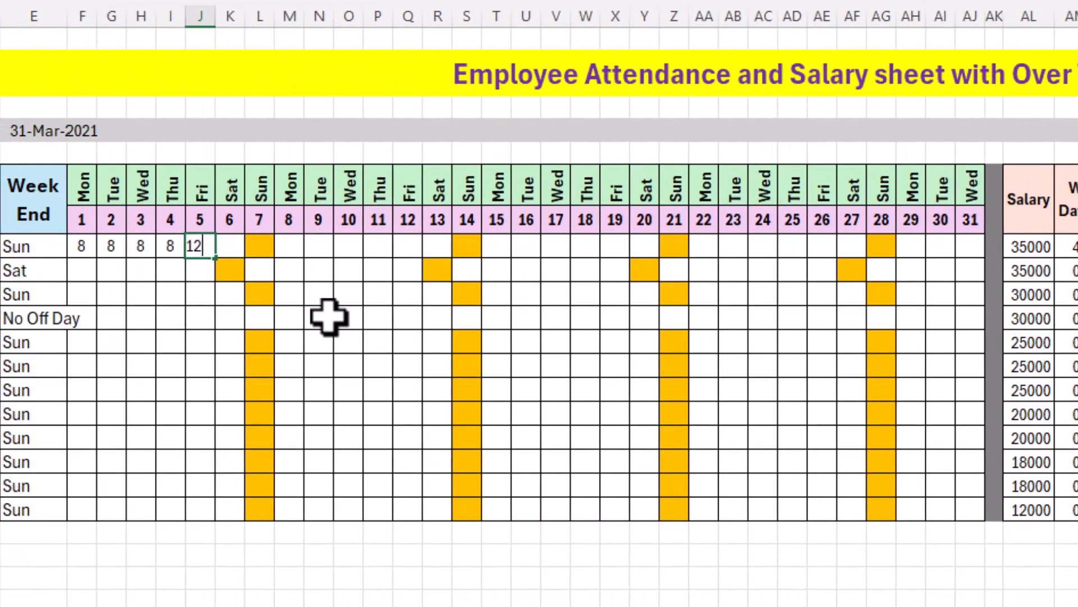
key(Tab)
text(12)
key(Tab)
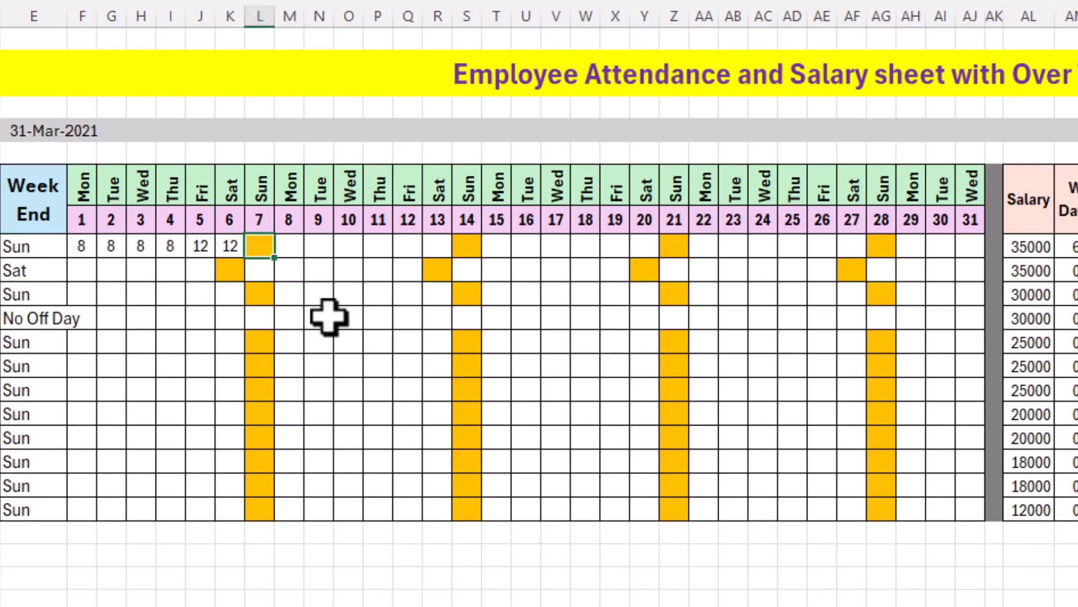
click(193, 246)
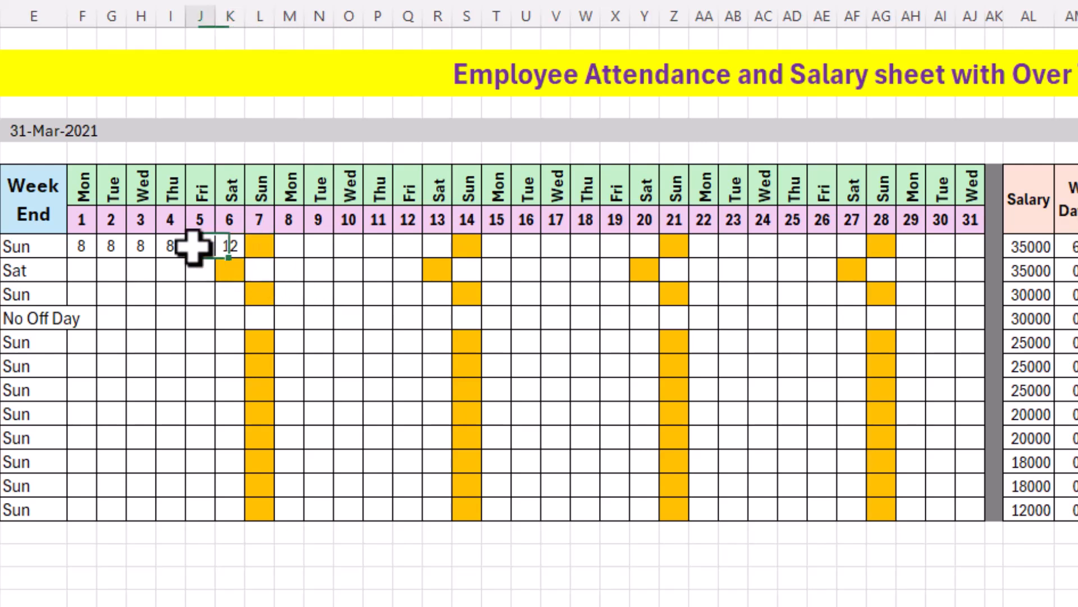
click(229, 244)
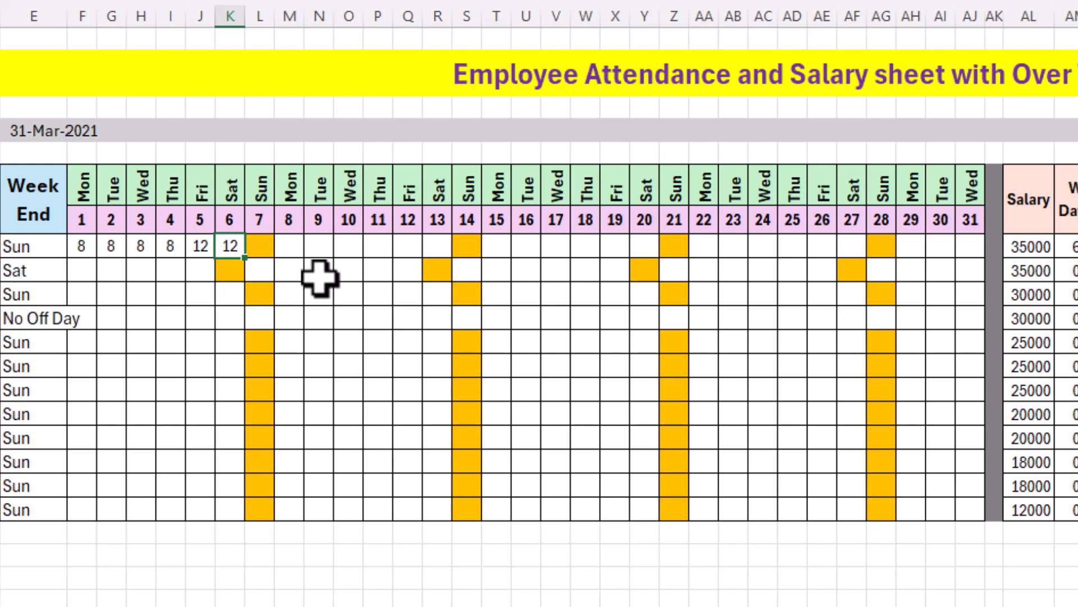
Step: Check the first employee's regular hours, overtime hours, regular salary, OT salary and salary payable
scroll(321, 277, right, 8)
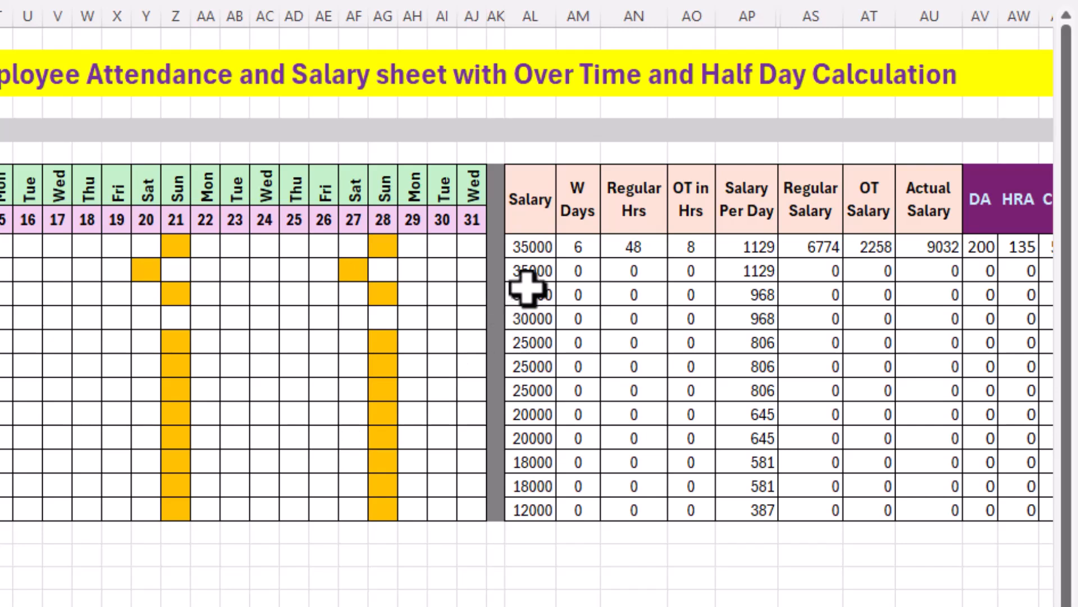
click(629, 249)
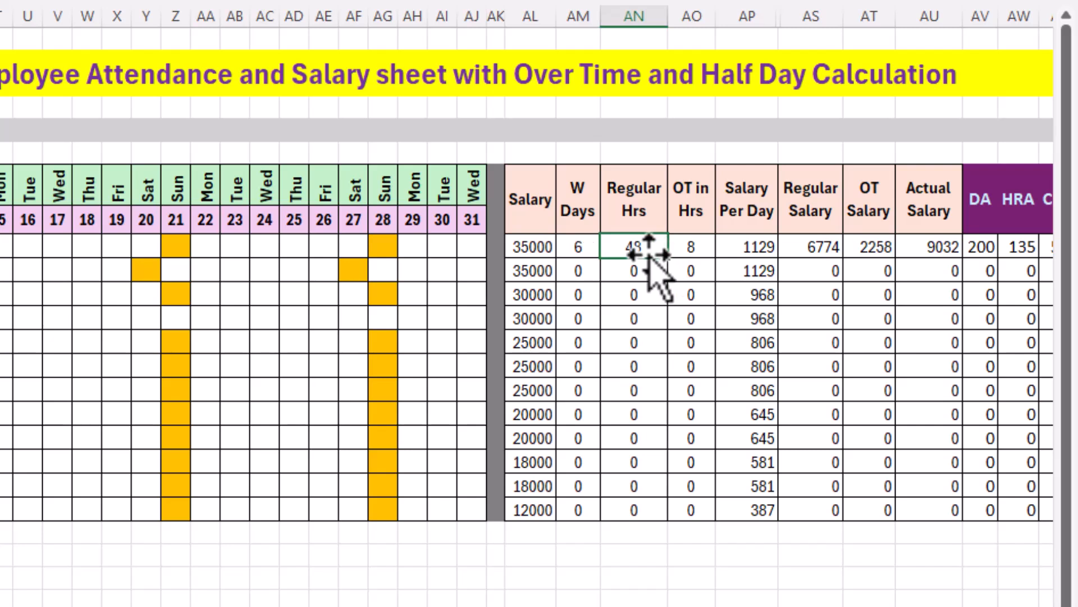
click(693, 250)
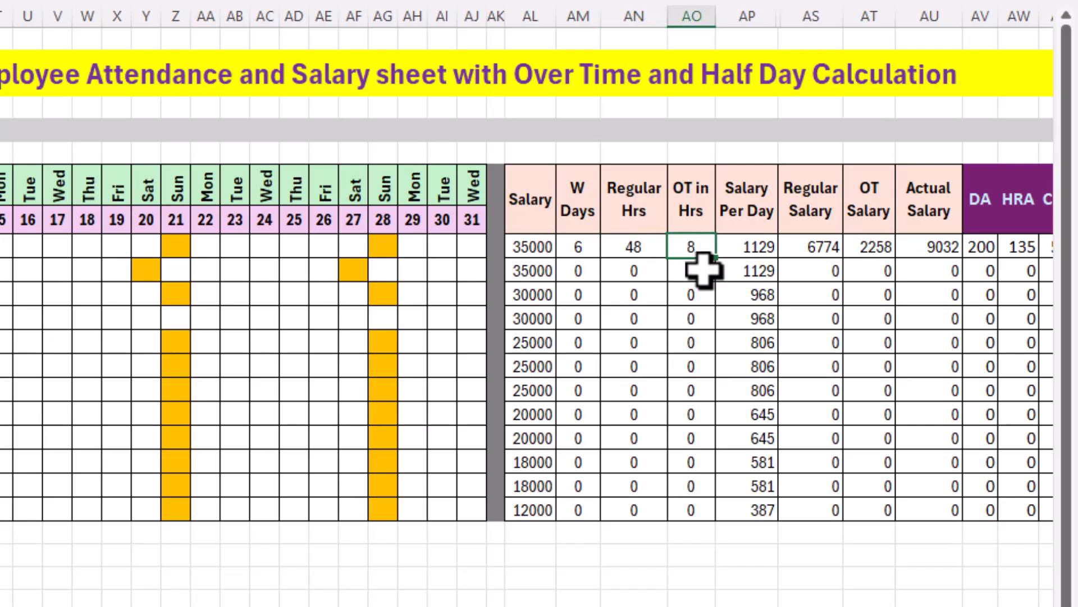
click(812, 247)
click(868, 250)
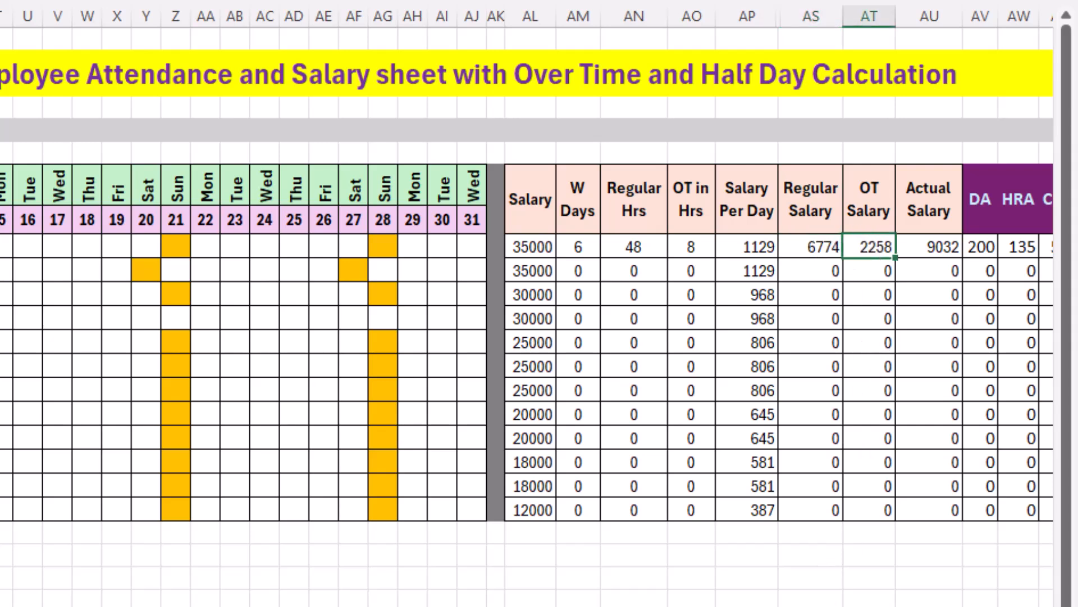
scroll(528, 337, right, 5)
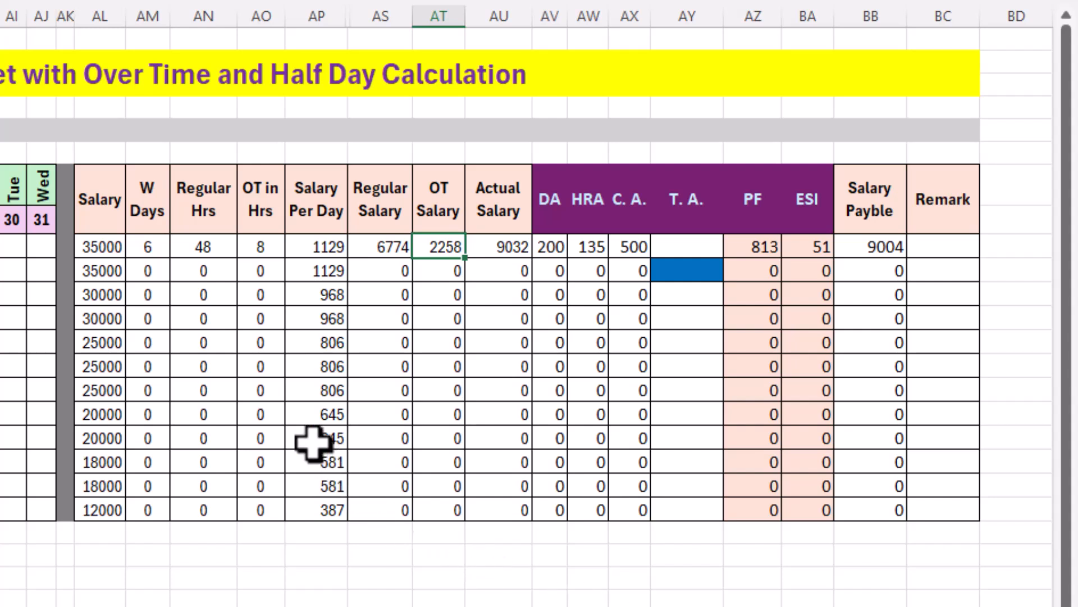
Step: Clear the OT in Hrs formulas for all employees
click(271, 253)
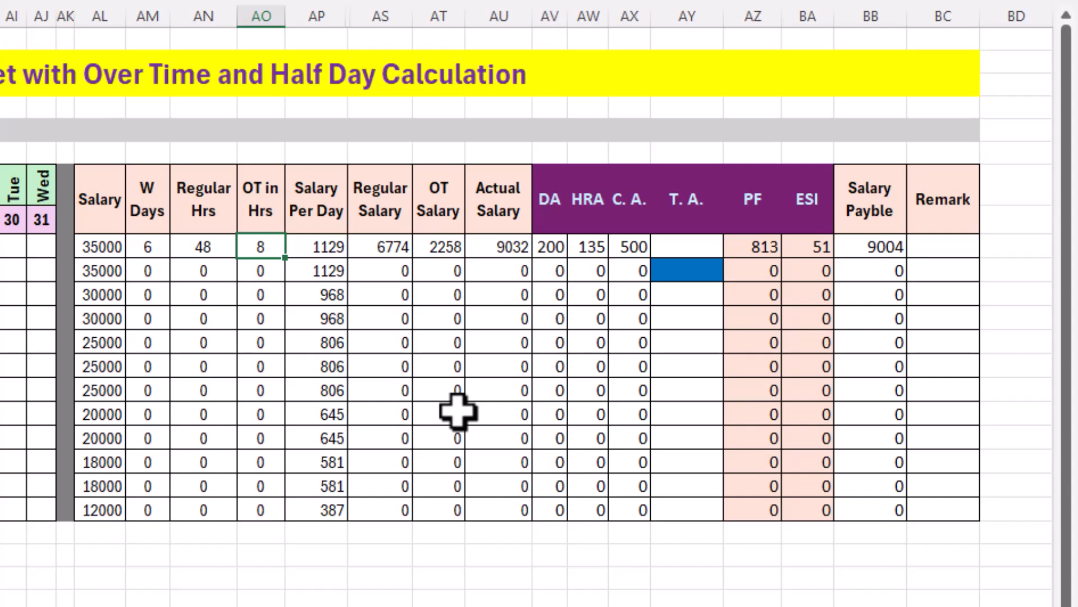
key(shift+Down)
key(shift+Down)
key(shift+Down)
key(shift+Down)
key(shift+Down)
key(shift+Down)
key(shift+Down)
key(shift+Down)
key(shift+Down)
key(shift+Down)
key(shift+Down)
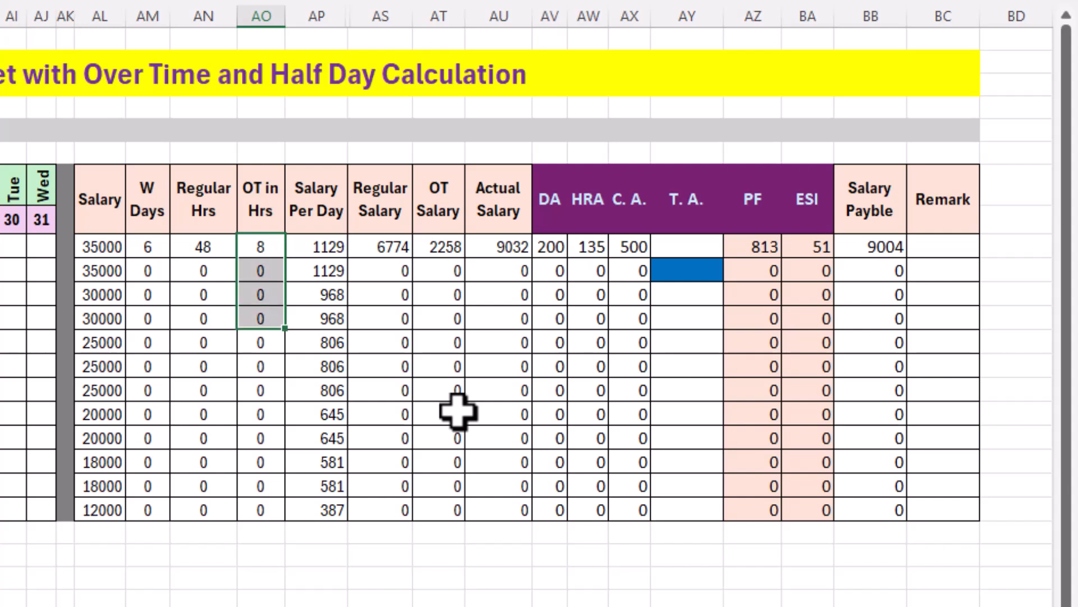
key(Delete)
Step: Enter =COUNTIF(F9:AJ9,">8") as the first employee's OT in Hrs formula to count the days above 8 hours
click(272, 251)
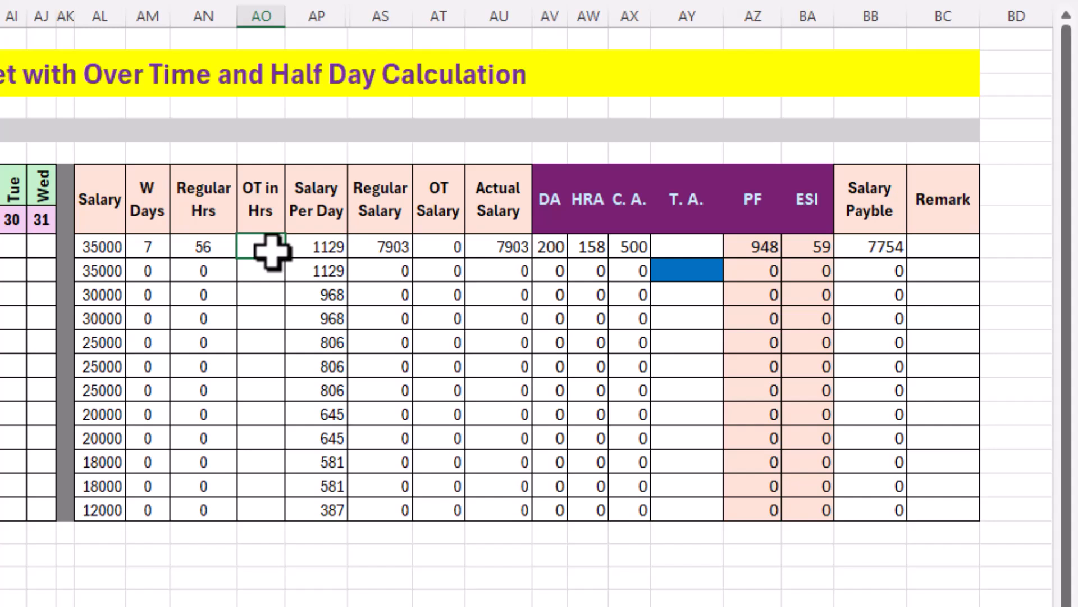
text(=countif)
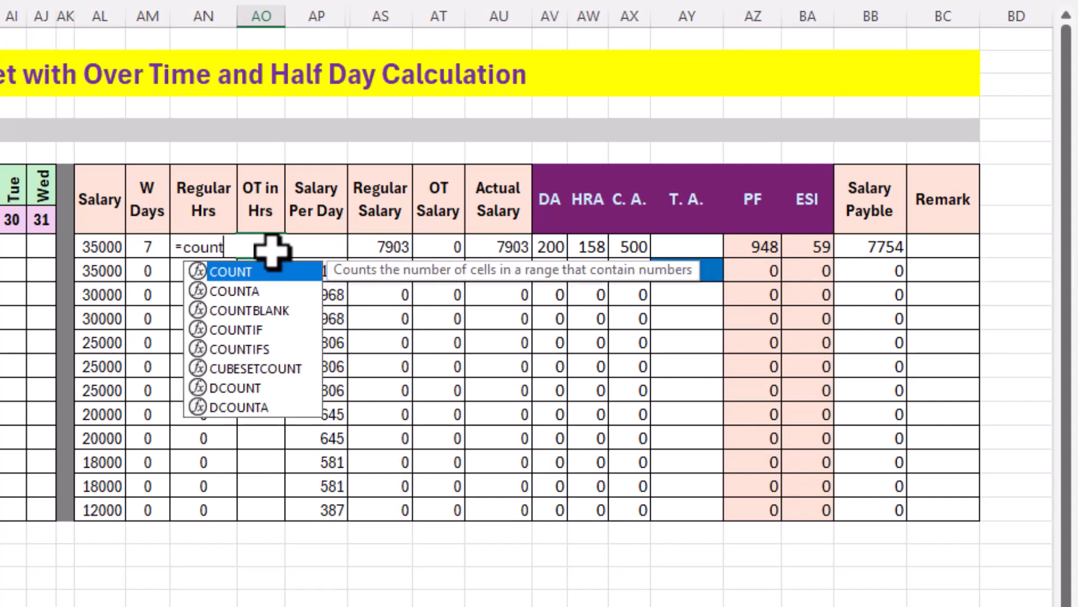
text(()
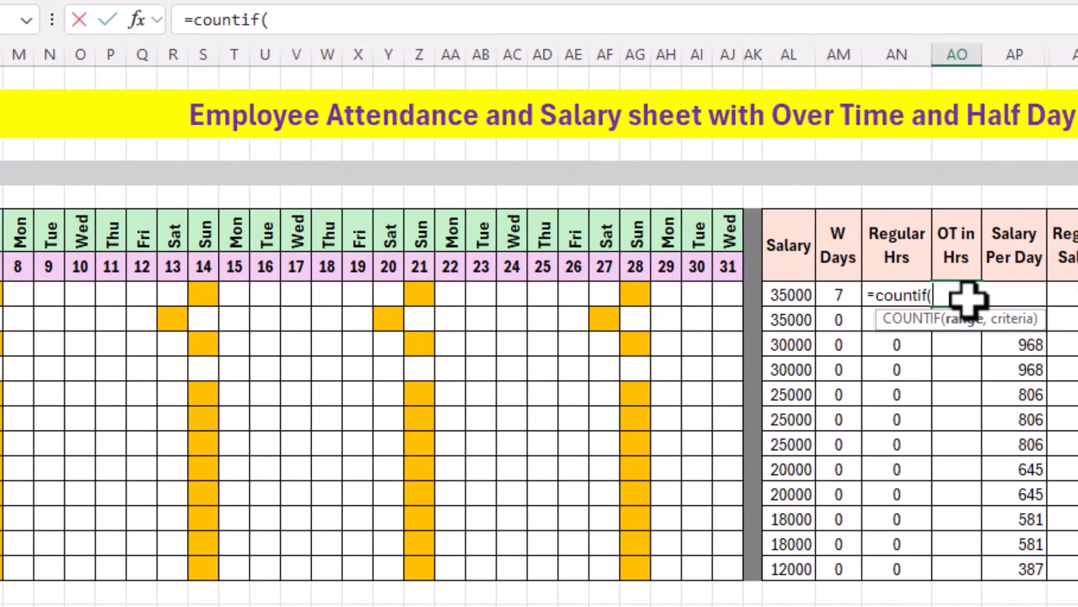
drag(728, 294, 53, 292)
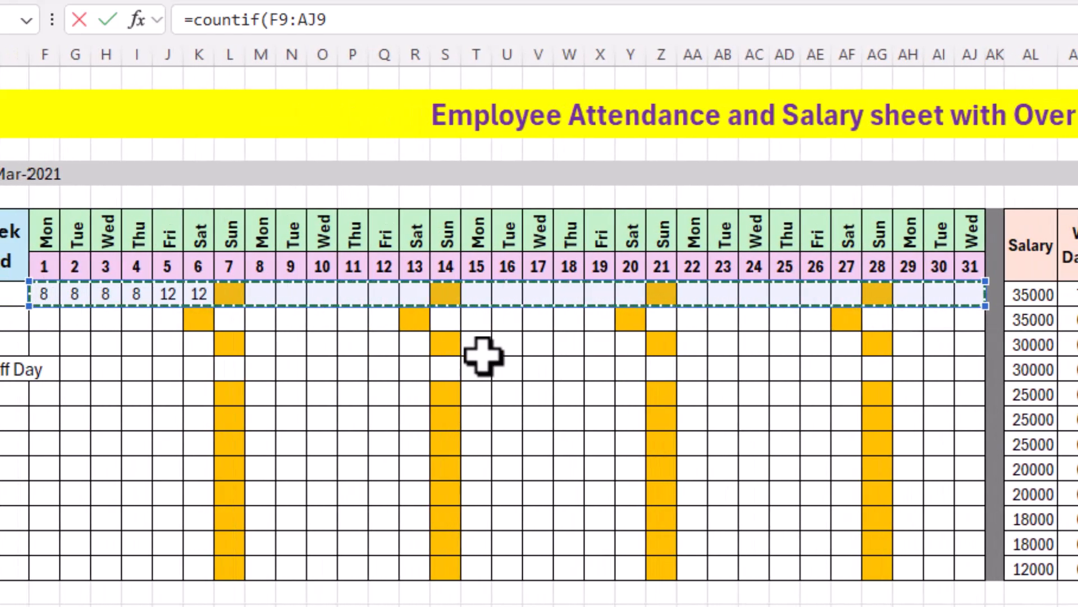
text(,)
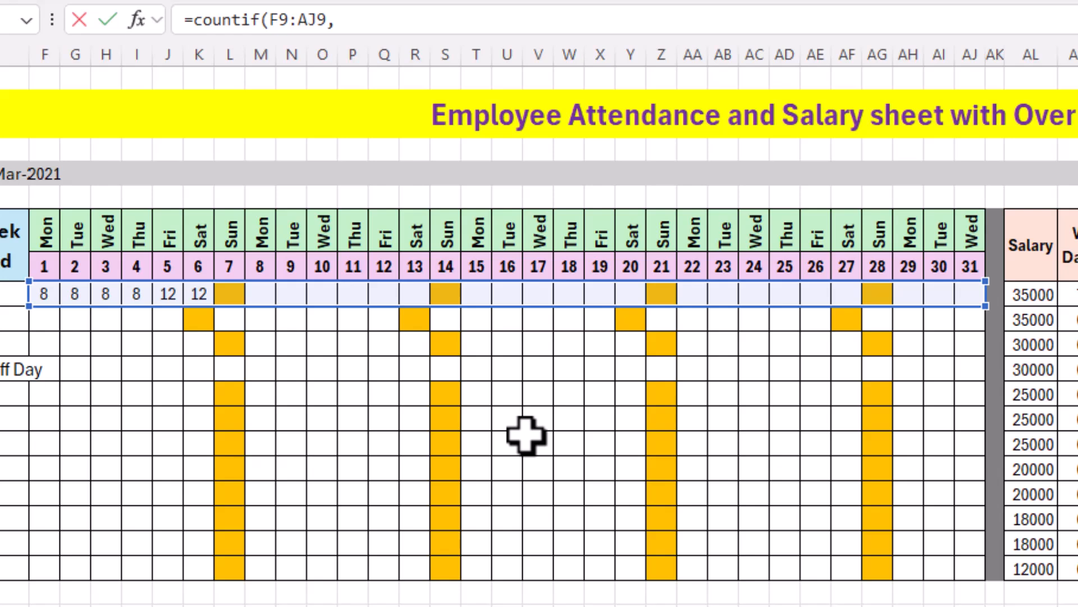
text(")
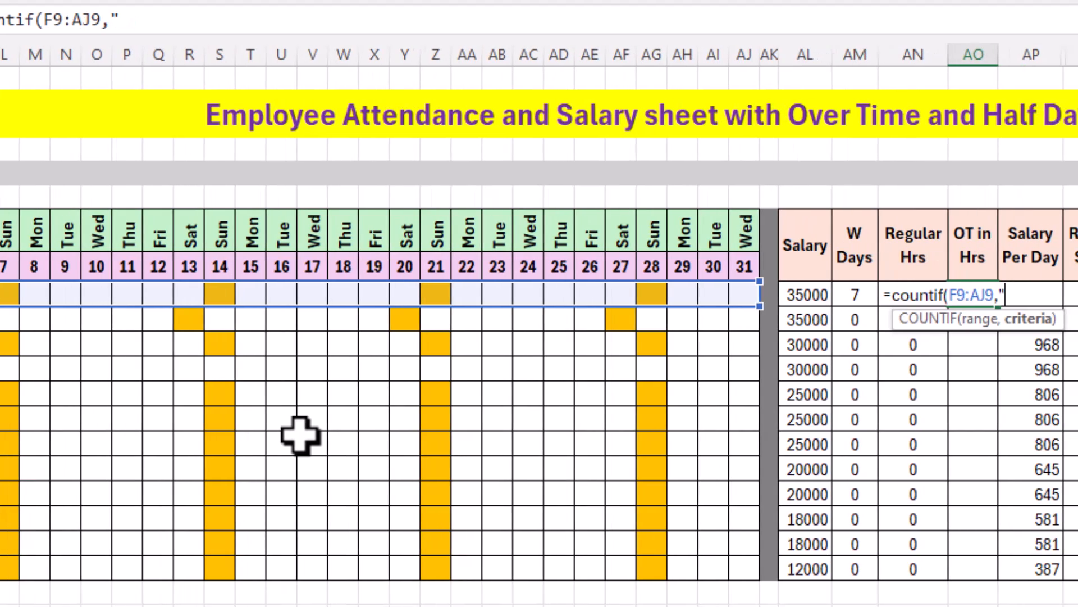
text(>8"))
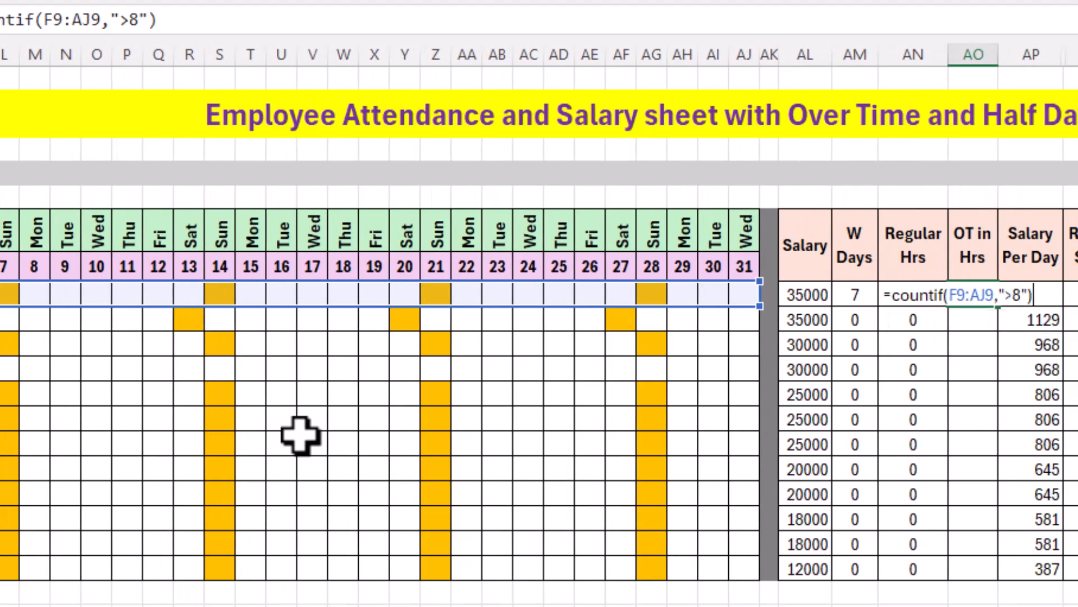
key(Return)
click(970, 294)
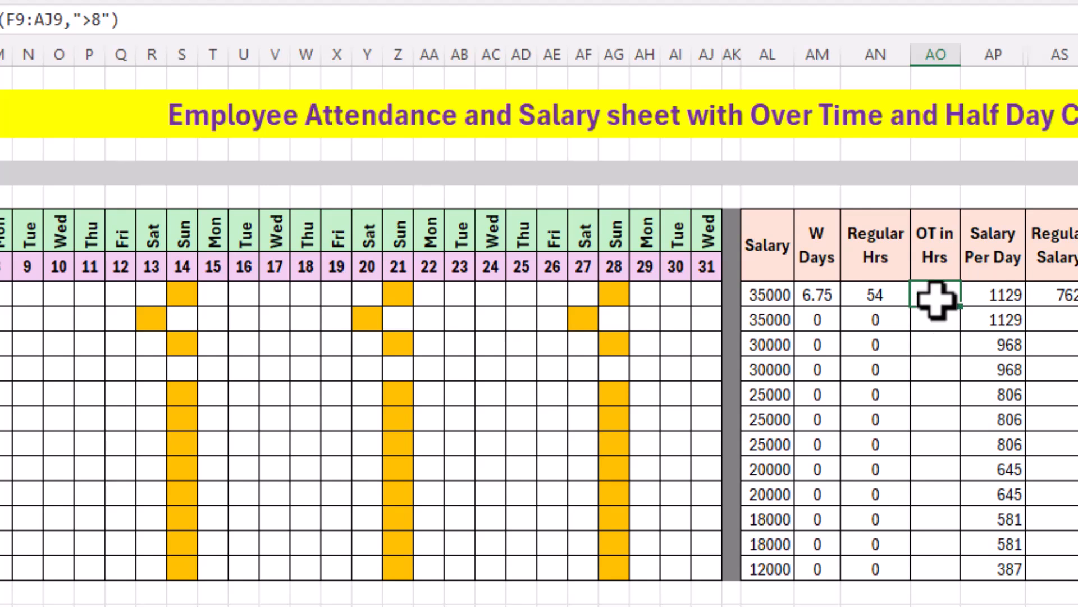
Step: Enter a trial formula =SUMIF(F9:AJ9,">8") in the second employee's OT in Hrs cell
click(935, 327)
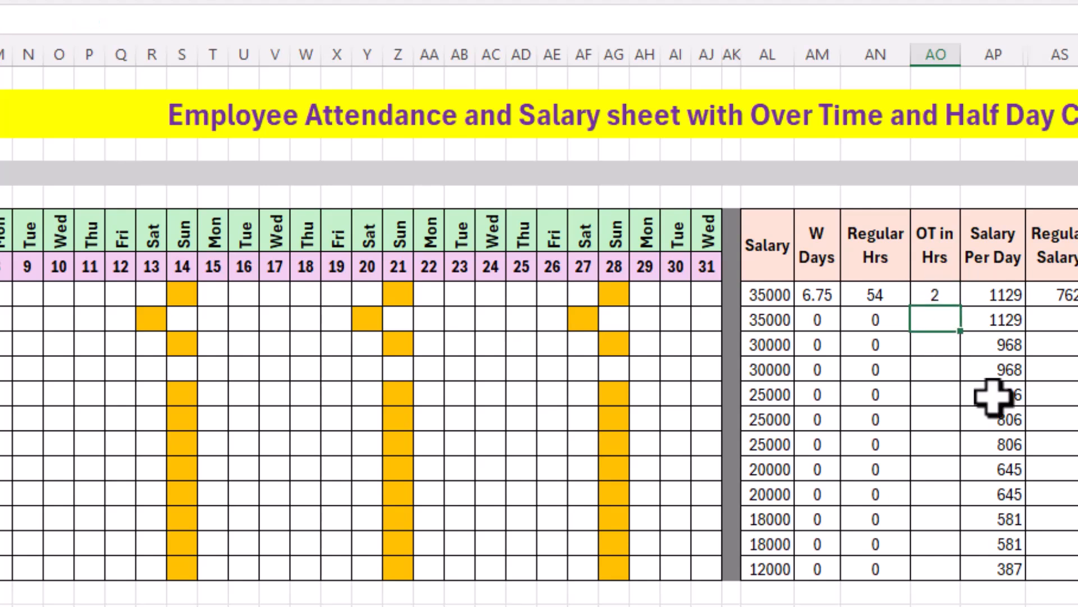
text(=su)
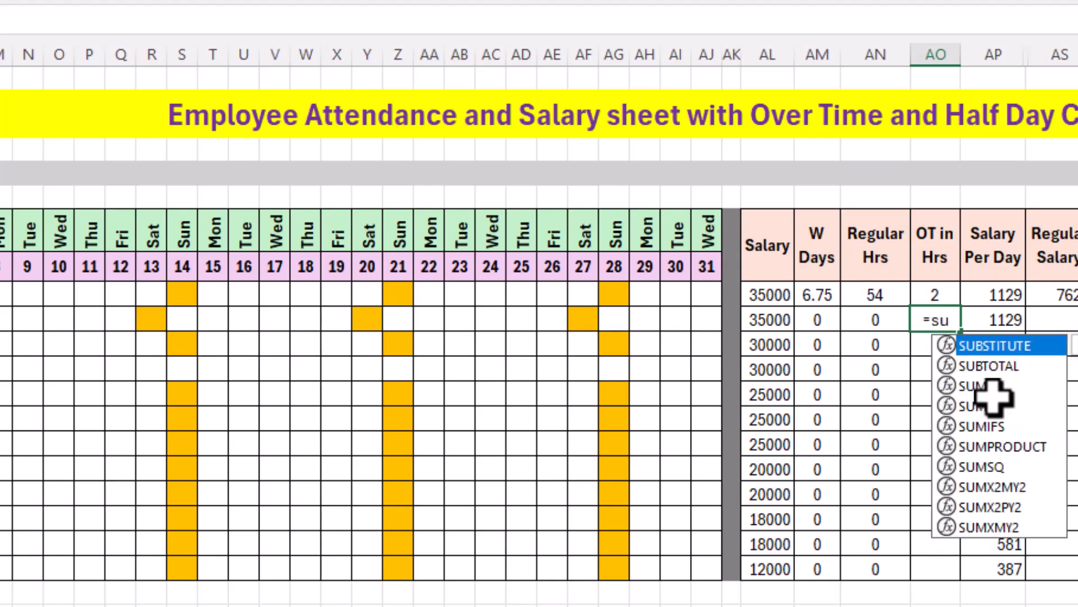
text(mif()
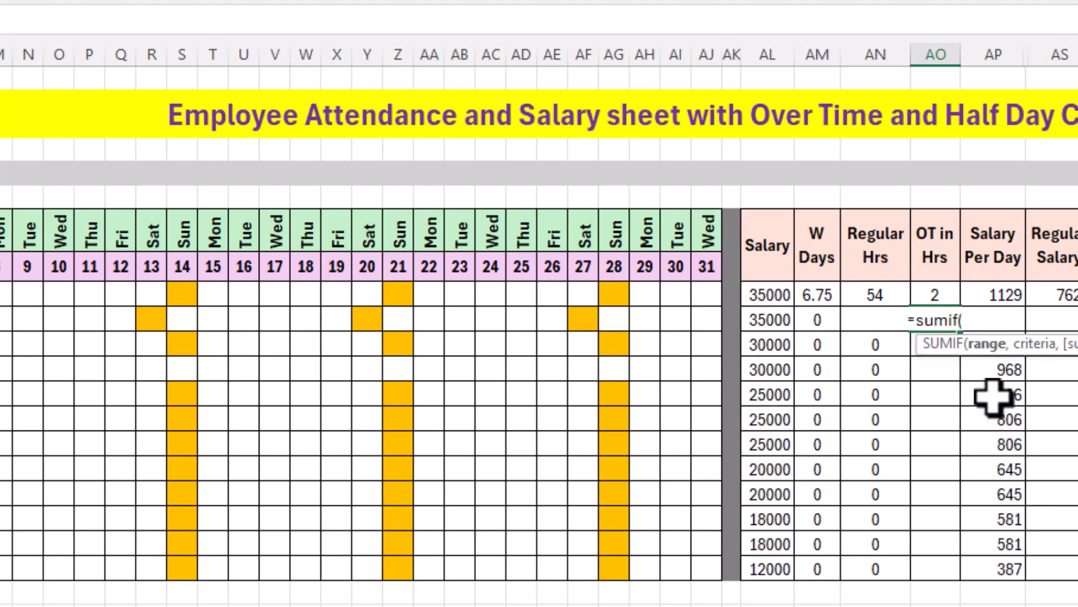
drag(705, 291, 0, 292)
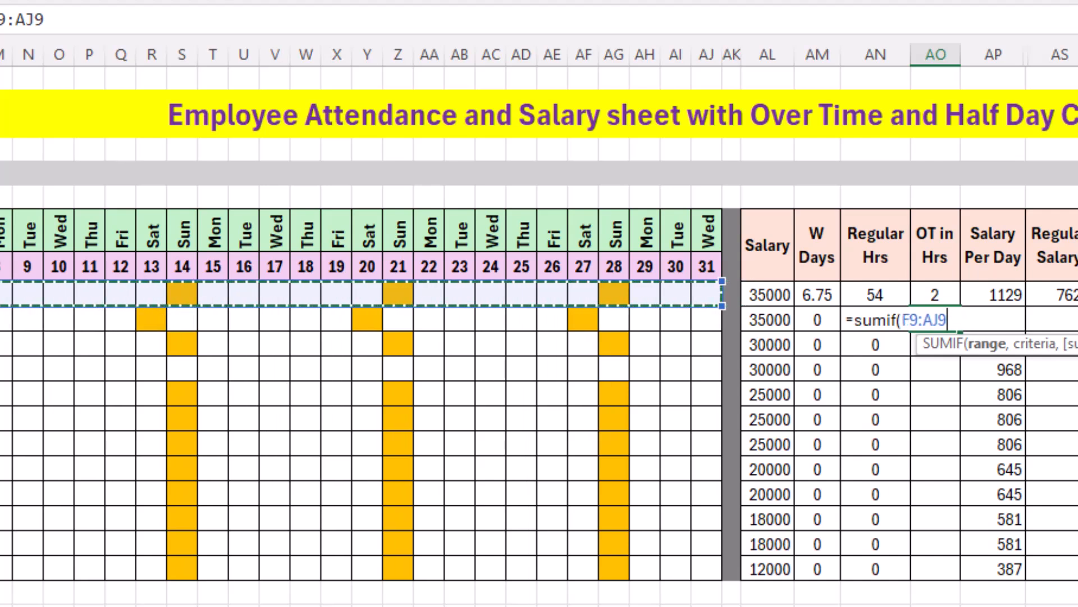
text(,)
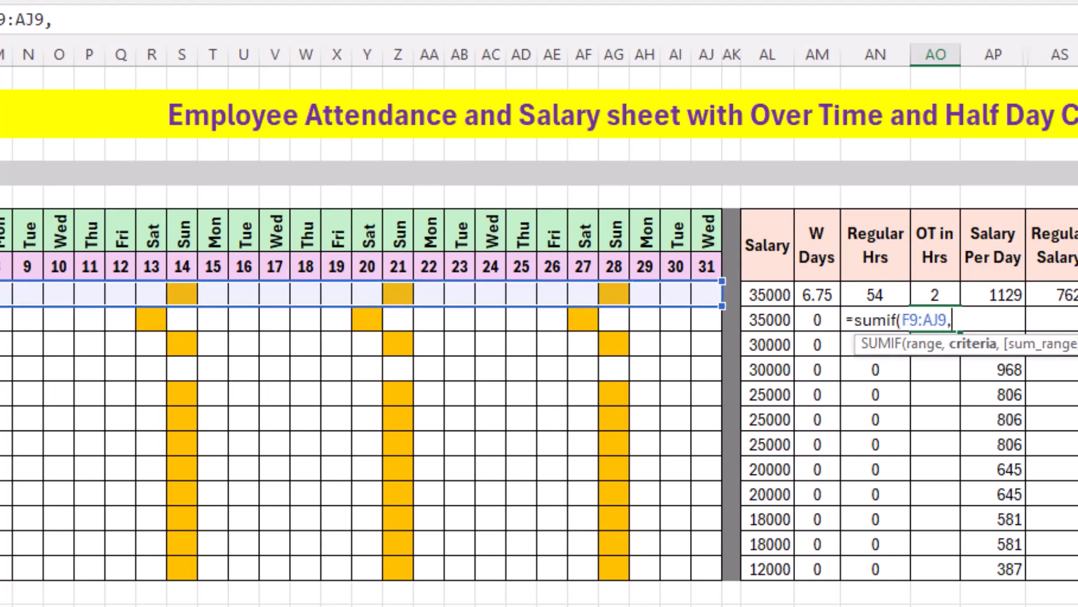
text(">8"))
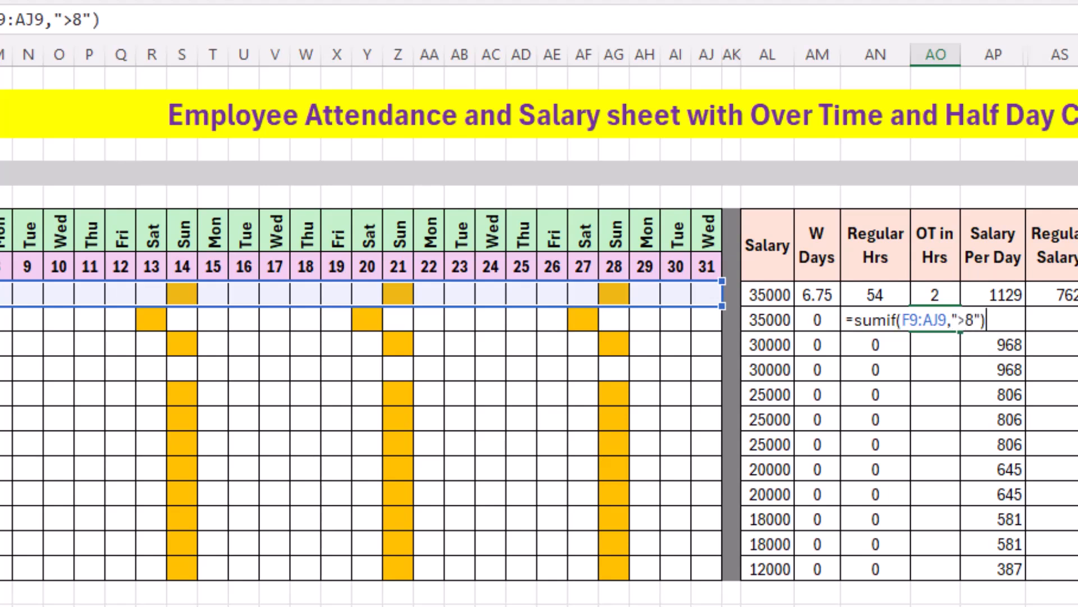
key(Return)
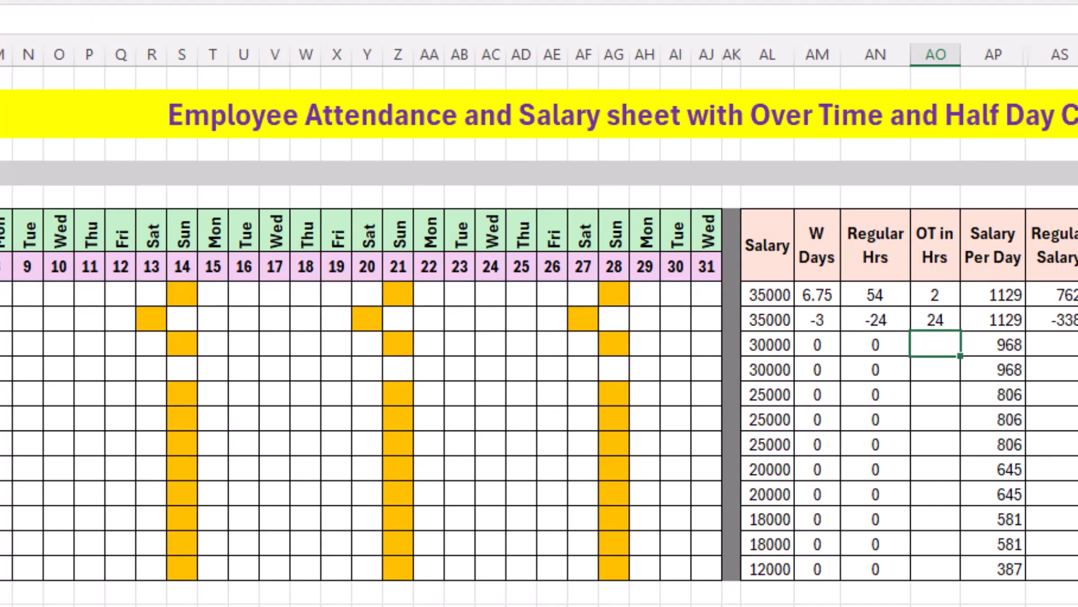
Step: Multiply the first employee's COUNTIF overtime formula by 8 and clear the trial SUMIF formula in the row below
click(935, 317)
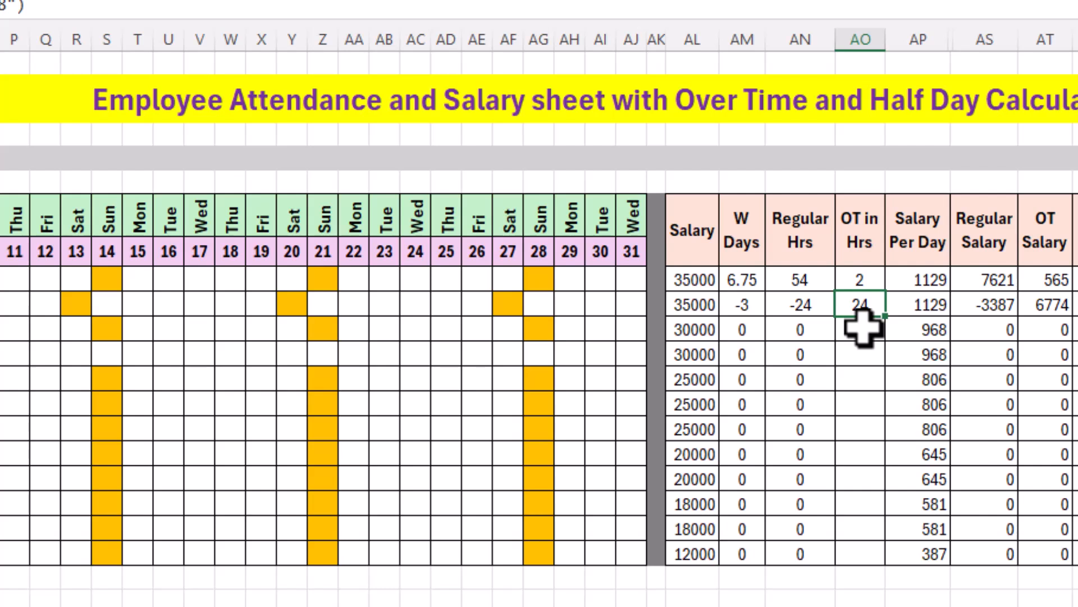
click(852, 280)
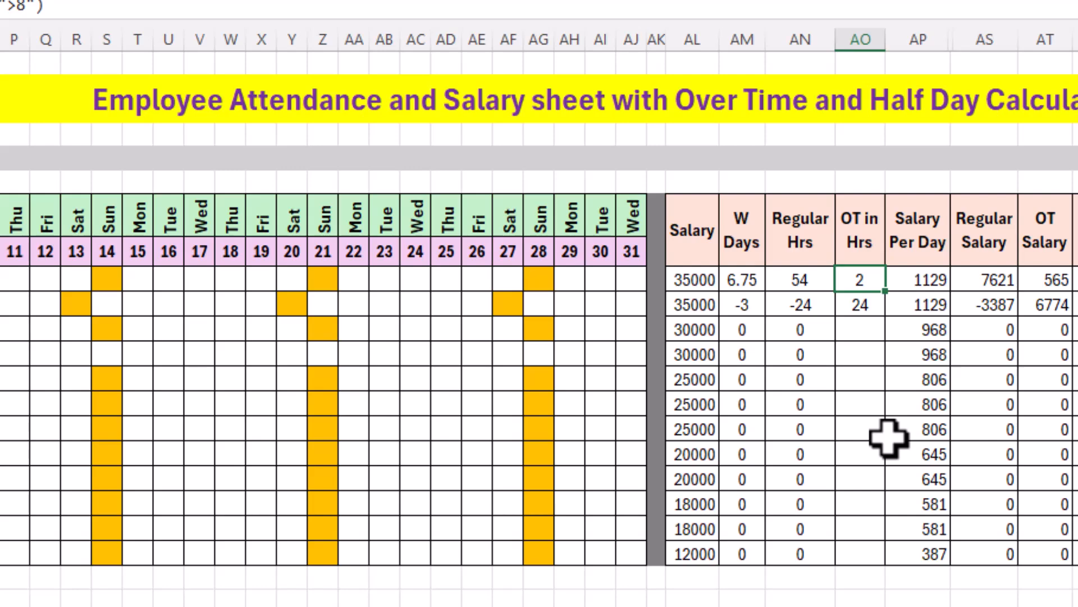
key(F2)
text(*8)
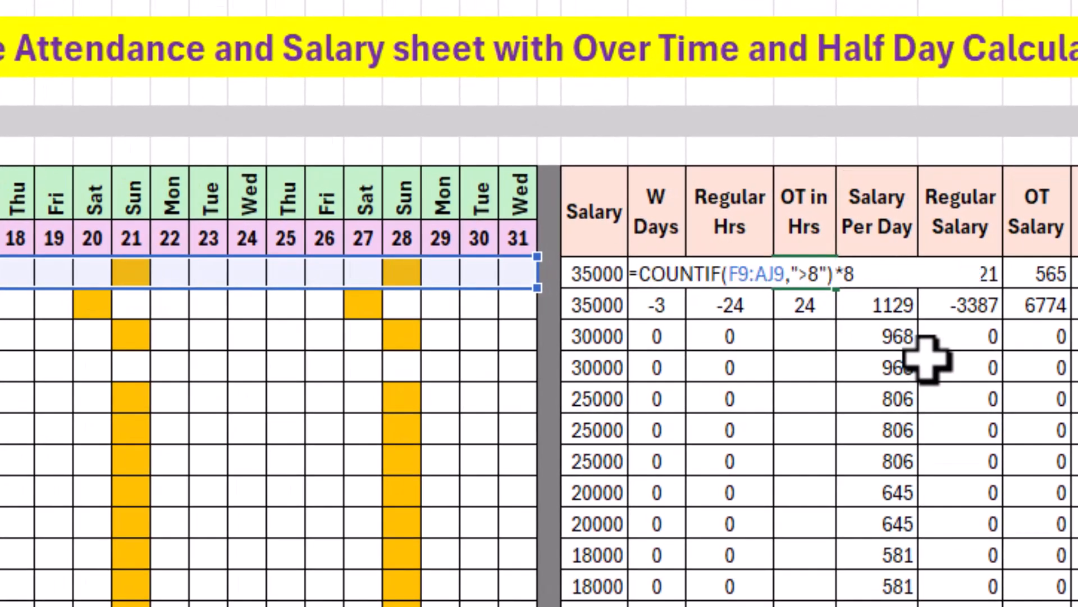
key(Return)
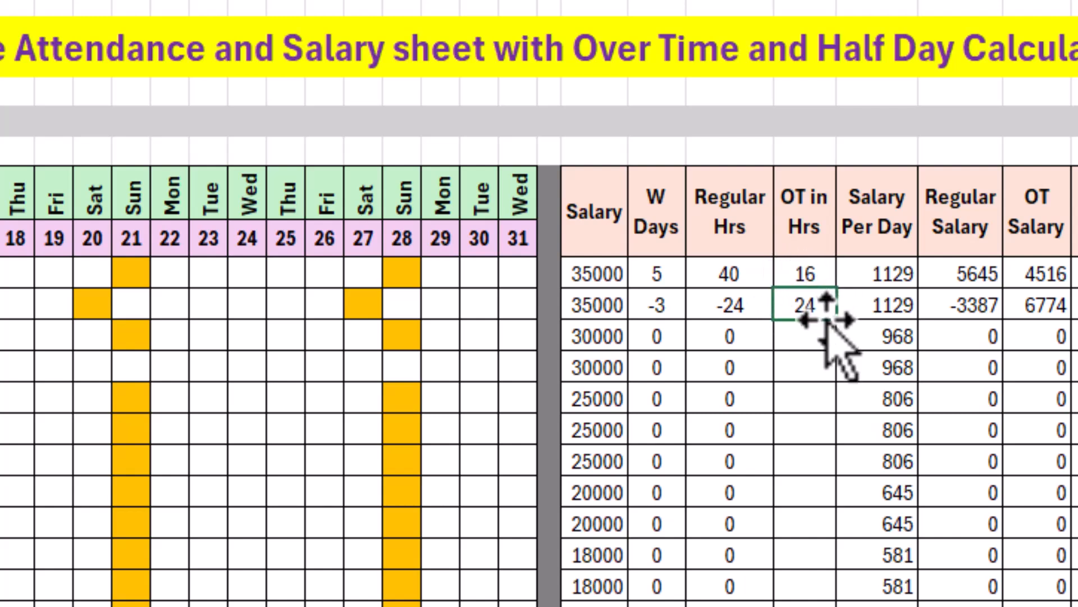
key(Delete)
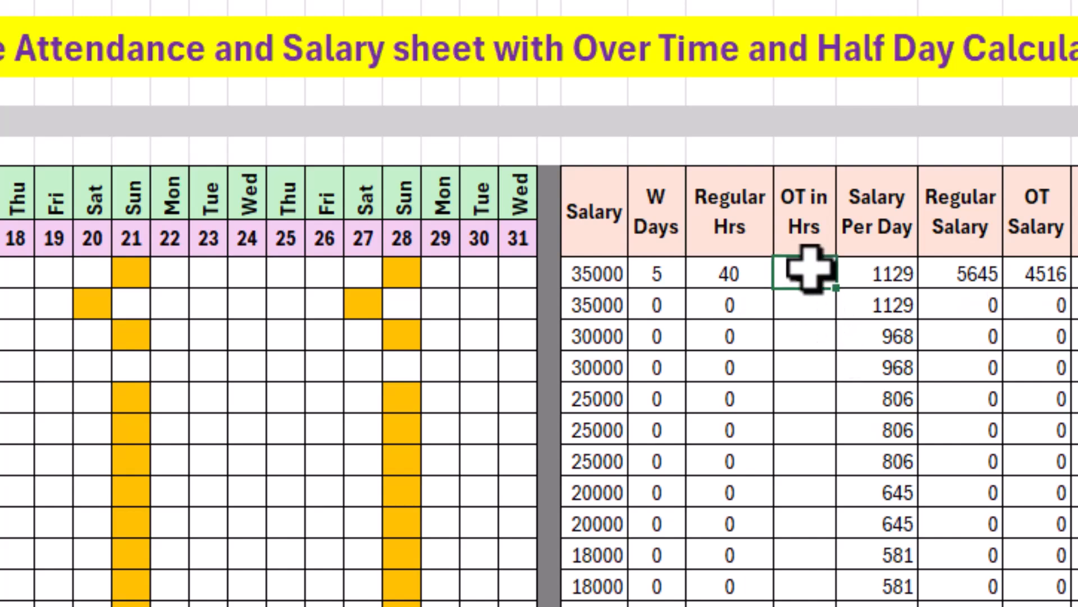
Step: Extend the first employee's OT in Hrs formula to =SUMIF(F9:AJ9,">8")-COUNTIF(F9:AJ9,">8")*8
double_click(809, 270)
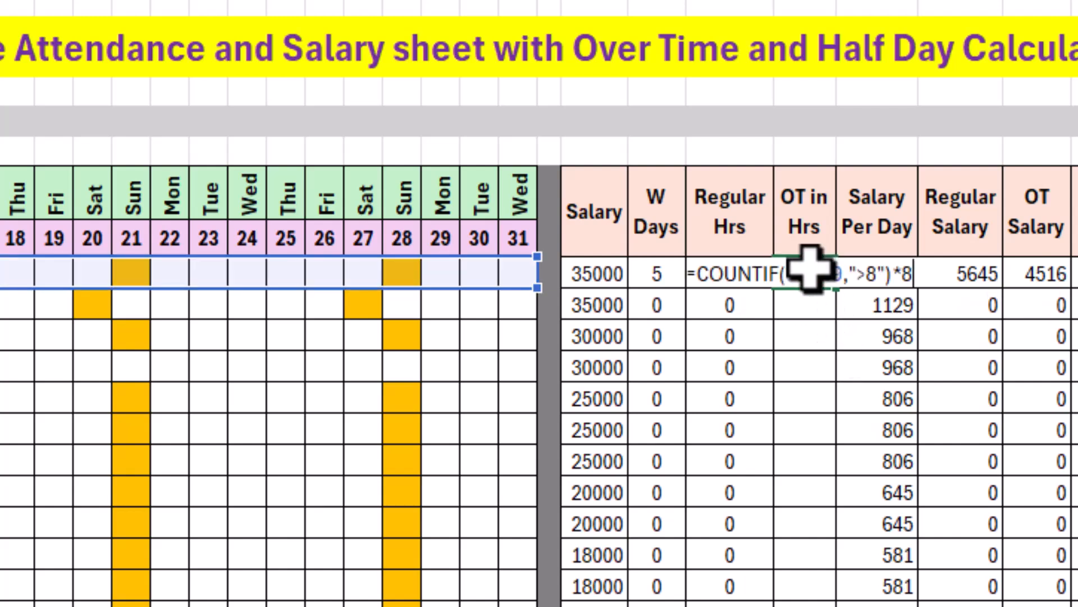
click(702, 277)
text(sumif)
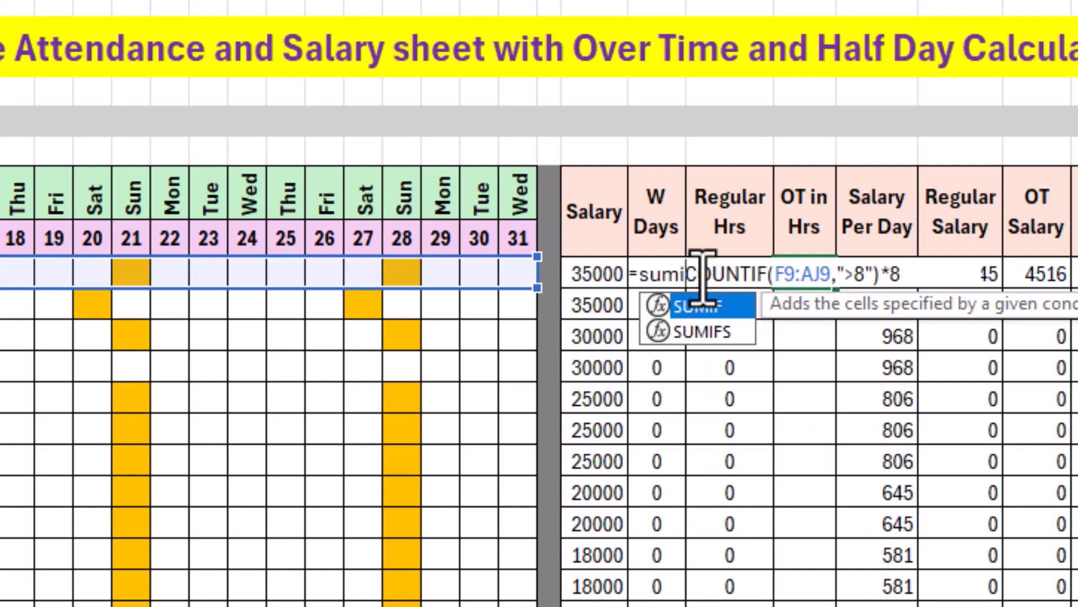
text(()
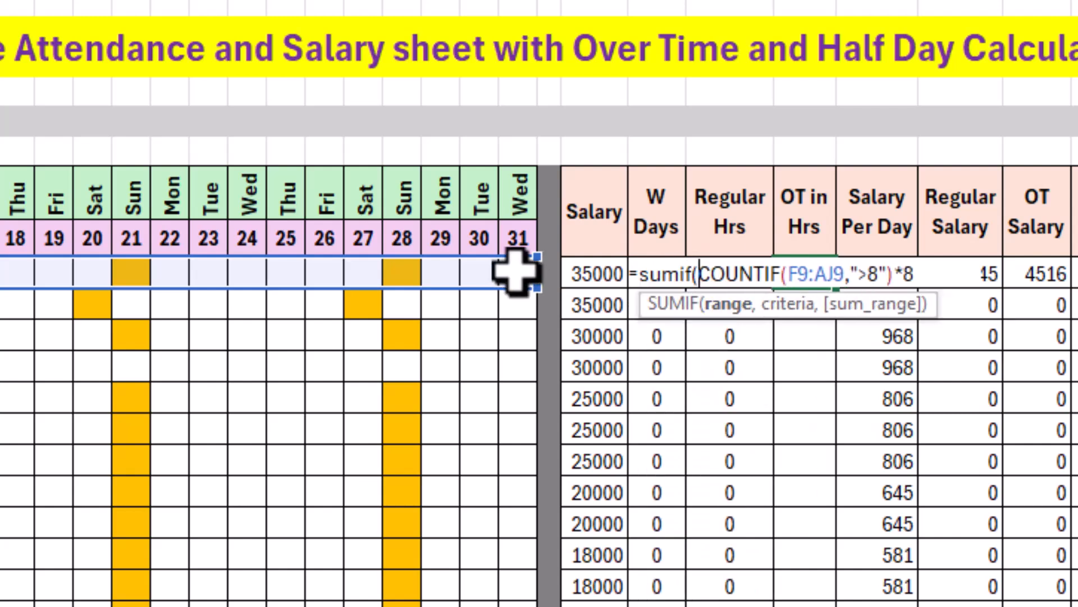
drag(512, 271, 0, 274)
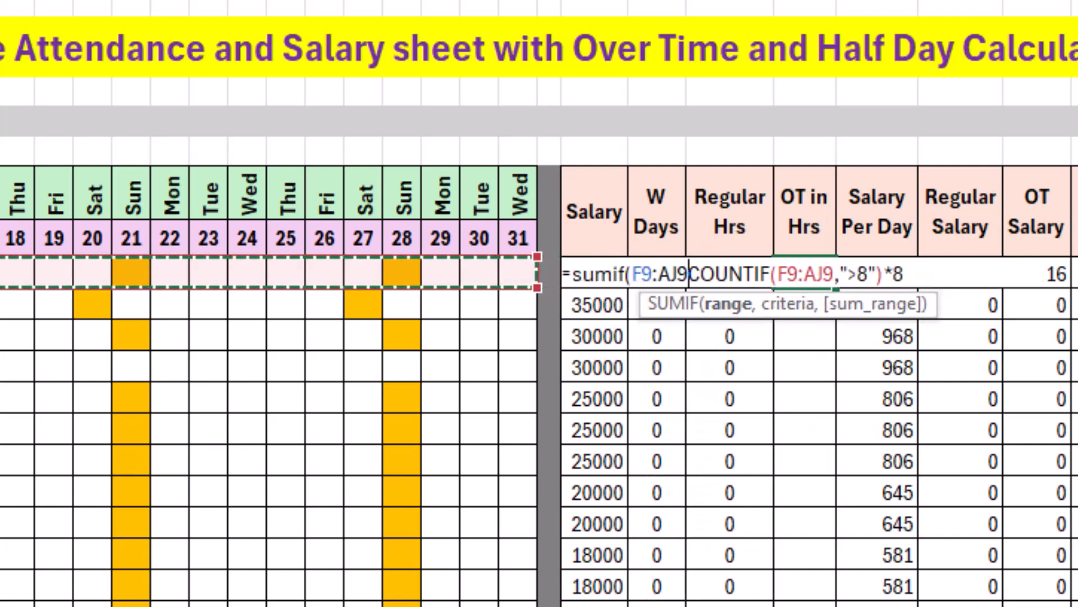
text(,")
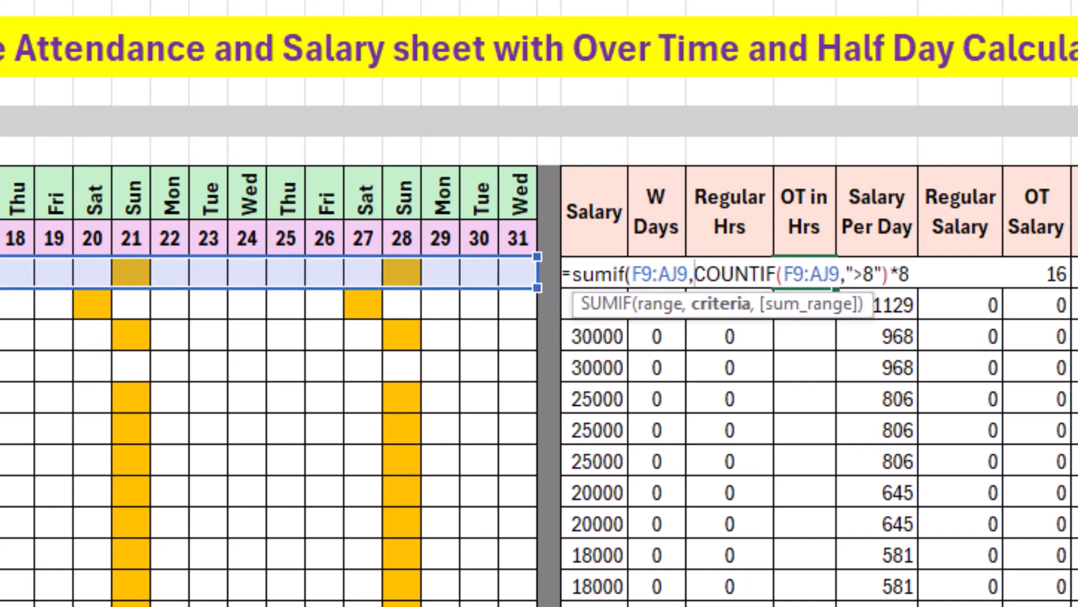
text(>8")
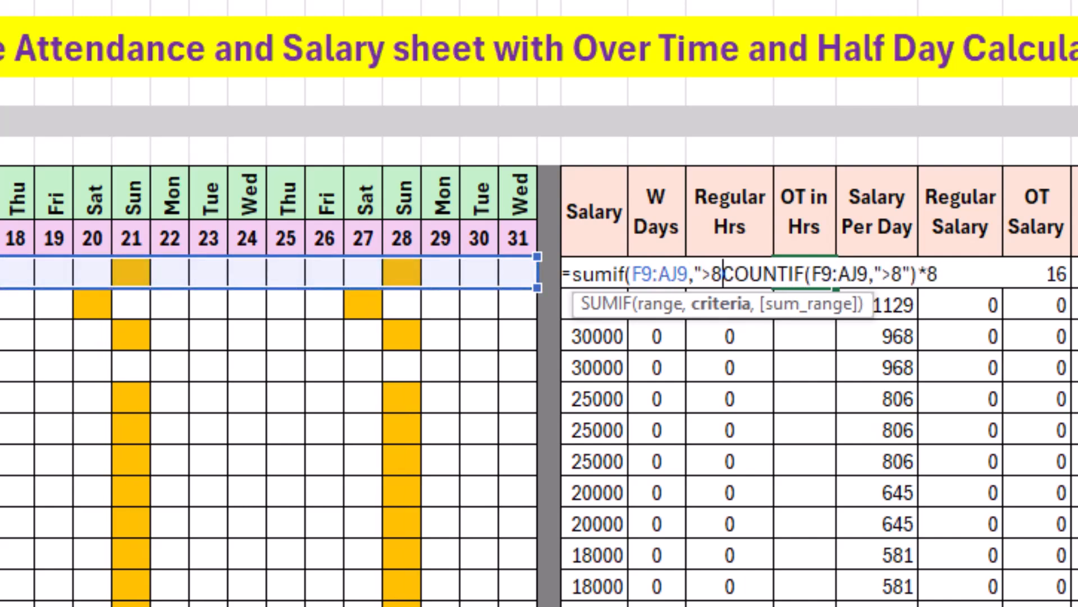
text())
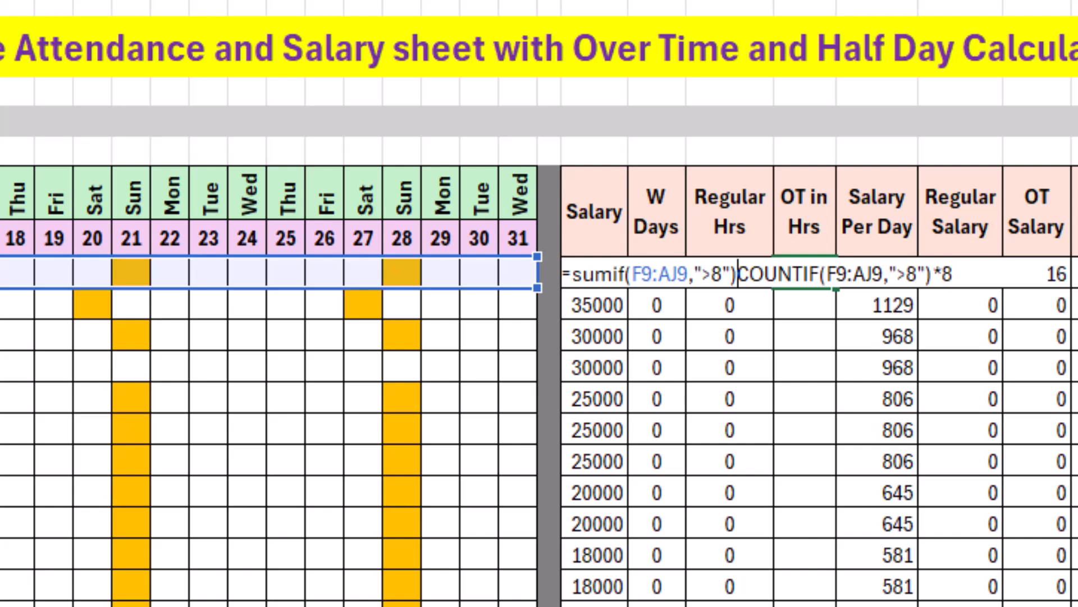
text(-)
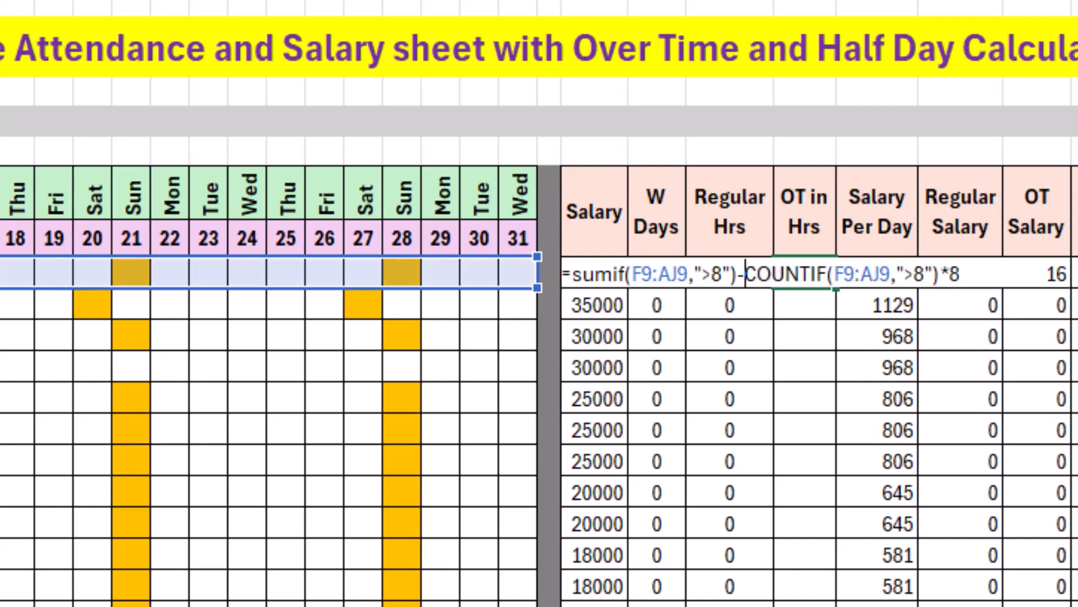
key(Return)
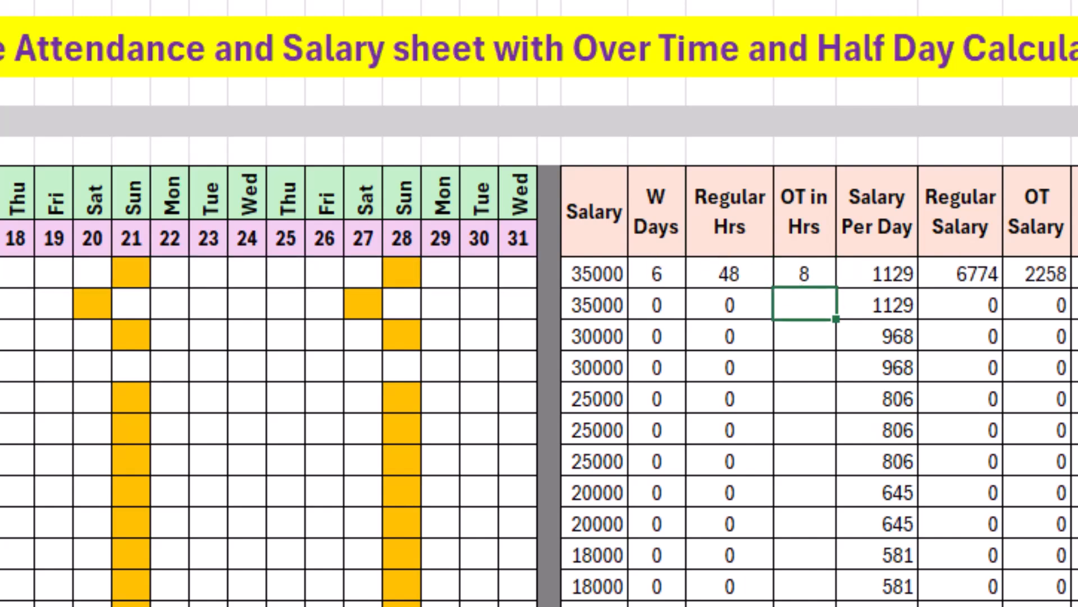
click(803, 274)
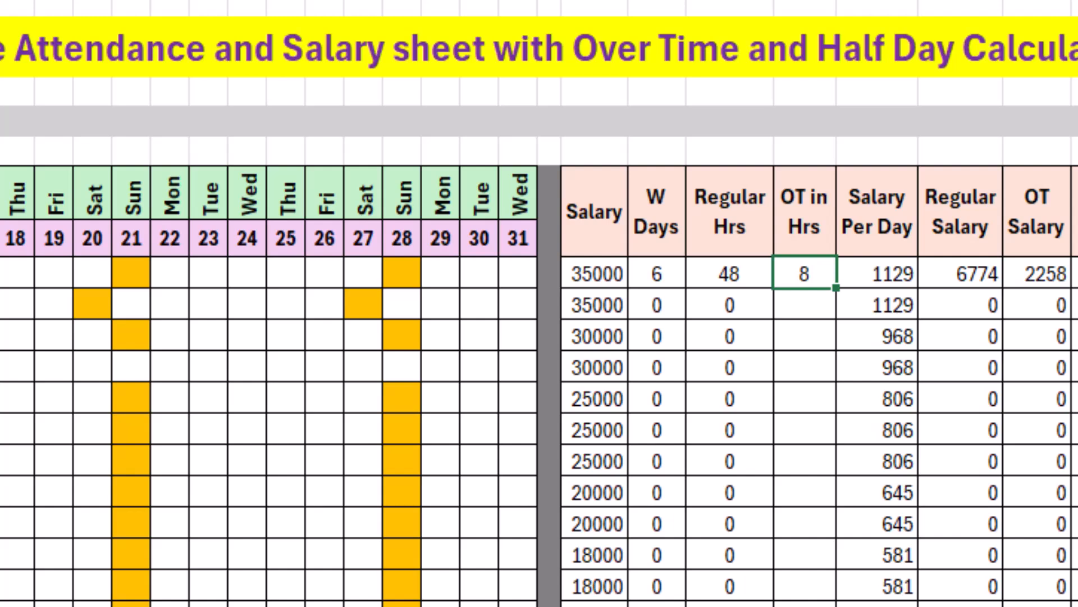
key(Delete)
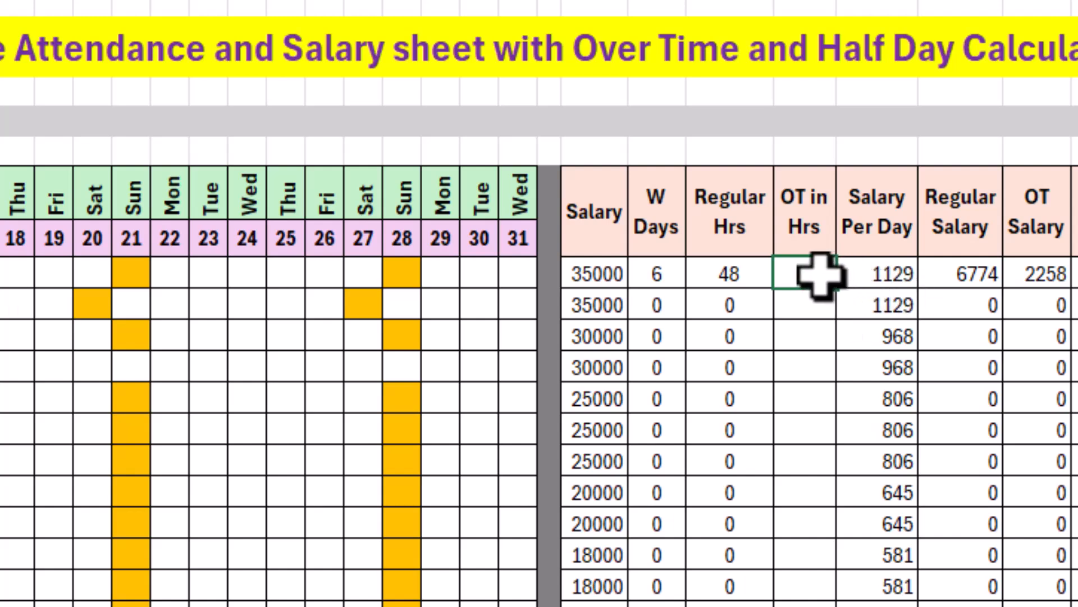
key(ctrl+z)
Step: Check the first employee's regular hours, working days and OT in Hrs cells
click(730, 274)
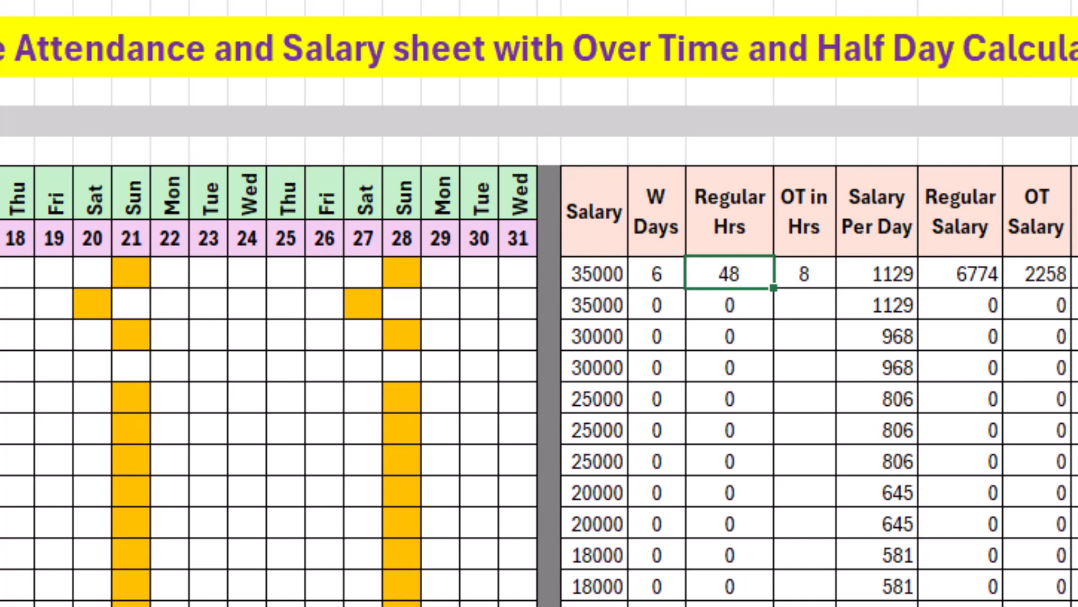
click(665, 269)
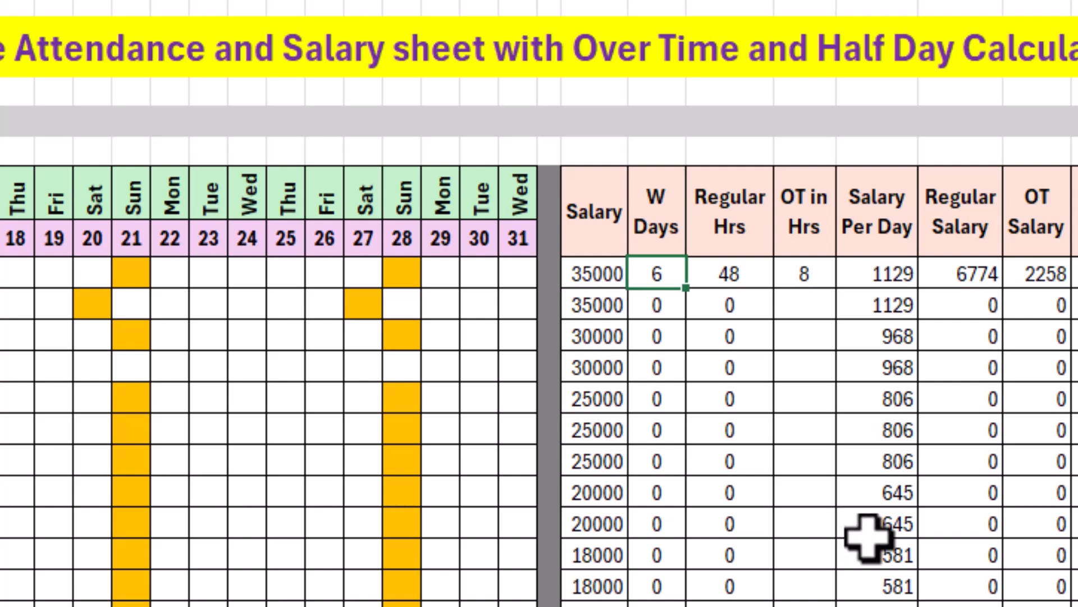
click(719, 273)
click(658, 274)
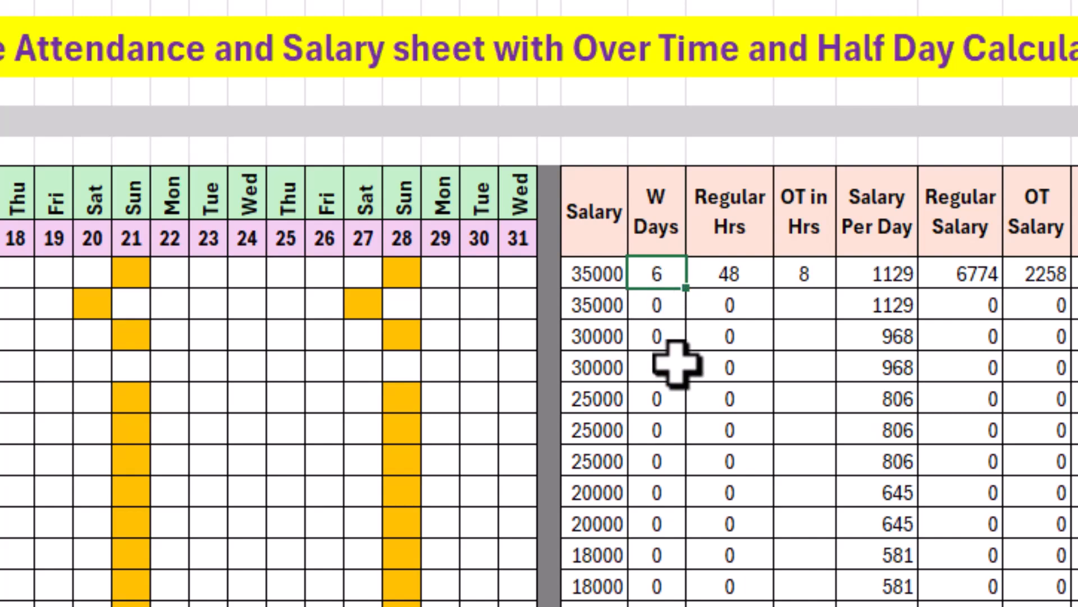
click(802, 278)
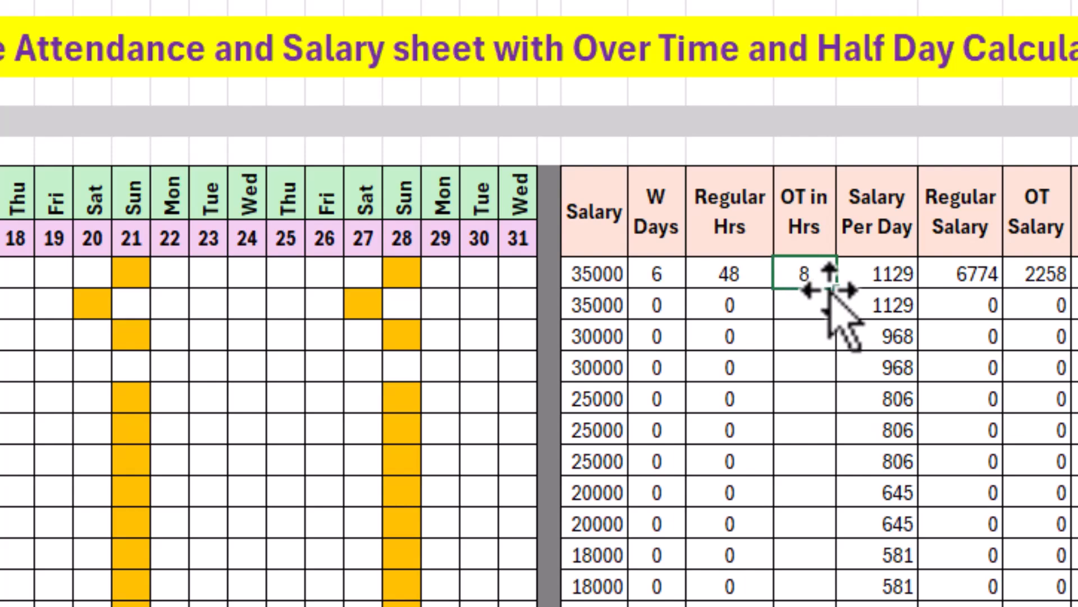
Step: Fill the first employee's OT in Hrs formula down the column for all the other employees
drag(837, 289, 833, 606)
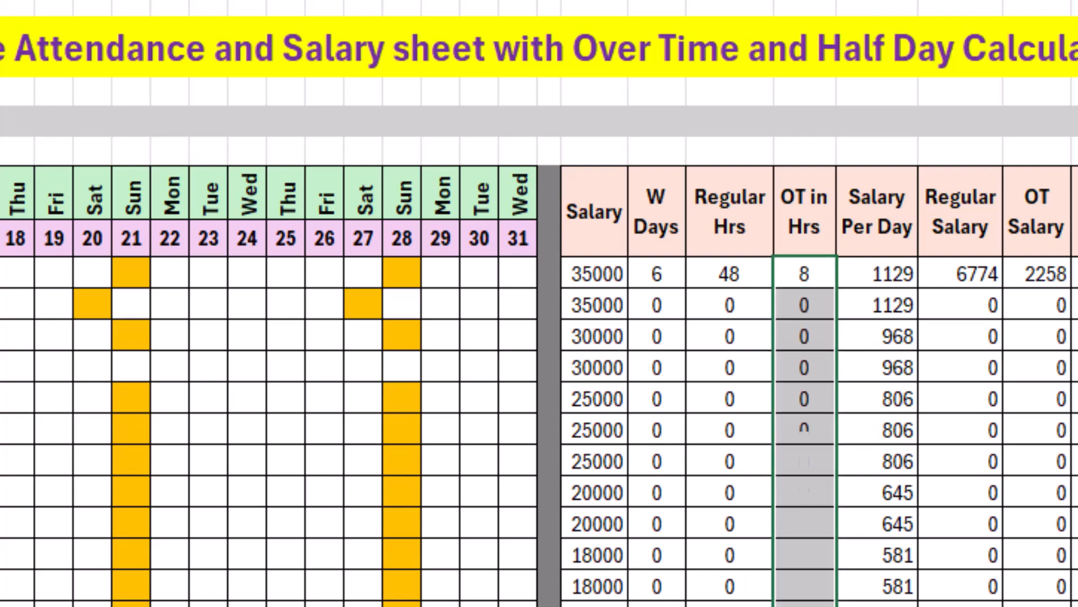
Step: Inspect the first employee's Salary Per Day formula, including its salary reference and the TEXT part that supplies the divisor
click(878, 275)
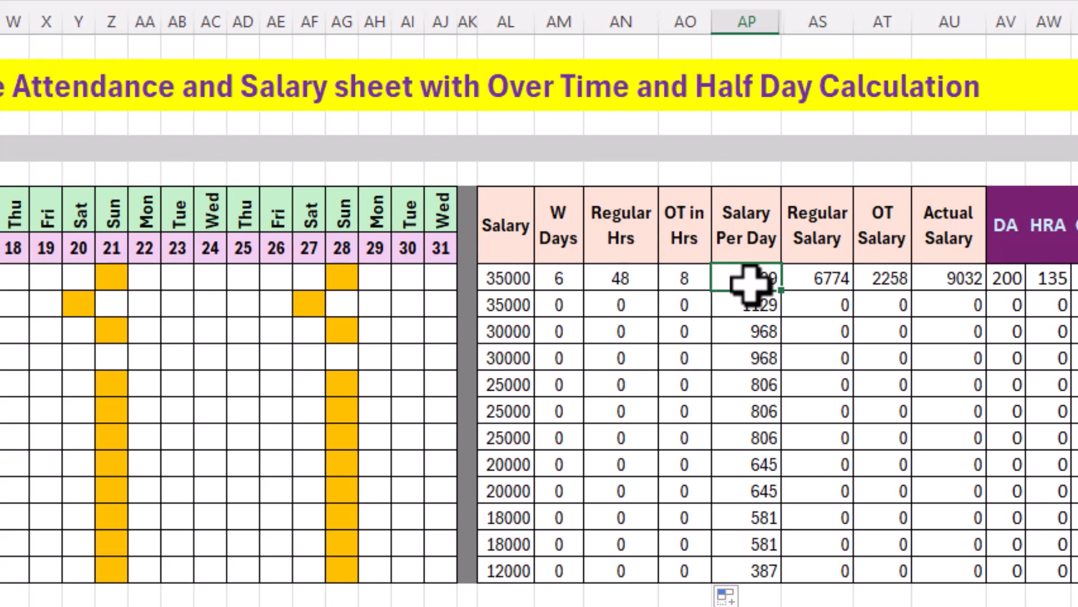
click(508, 284)
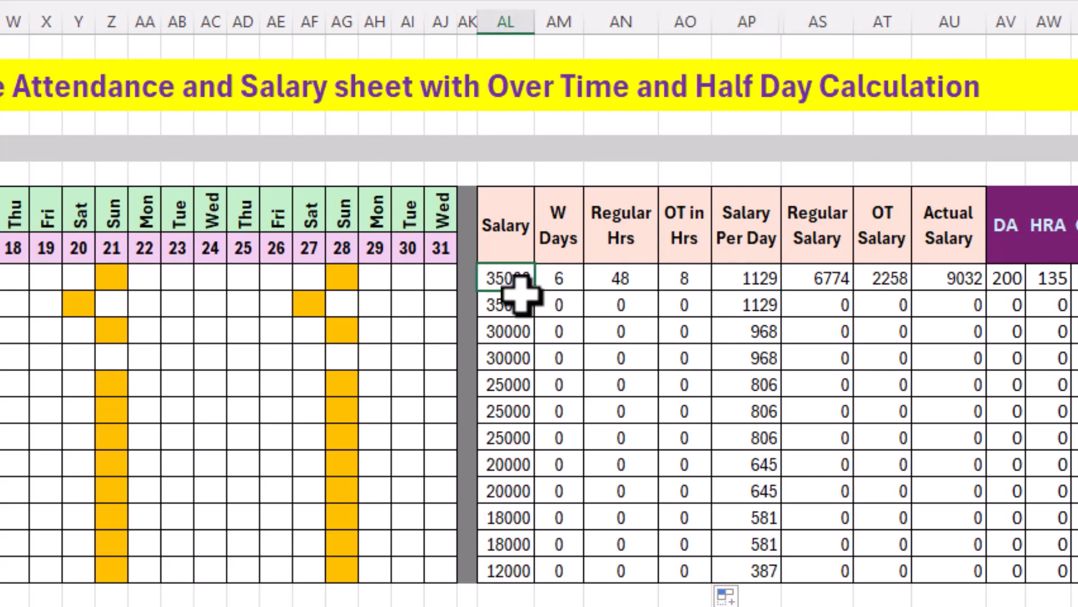
click(747, 284)
double_click(747, 283)
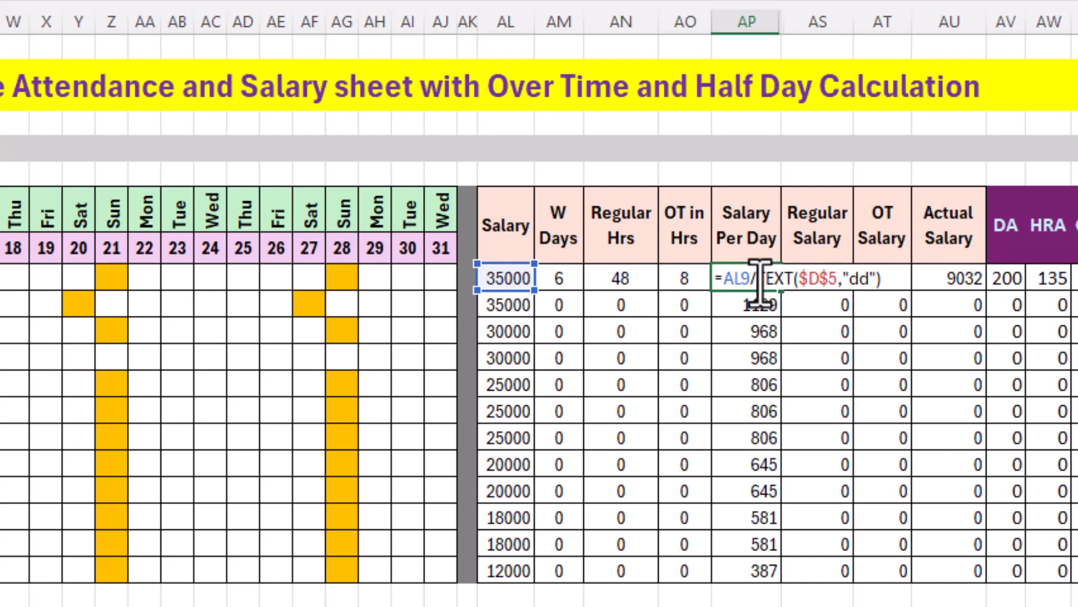
drag(756, 279, 878, 282)
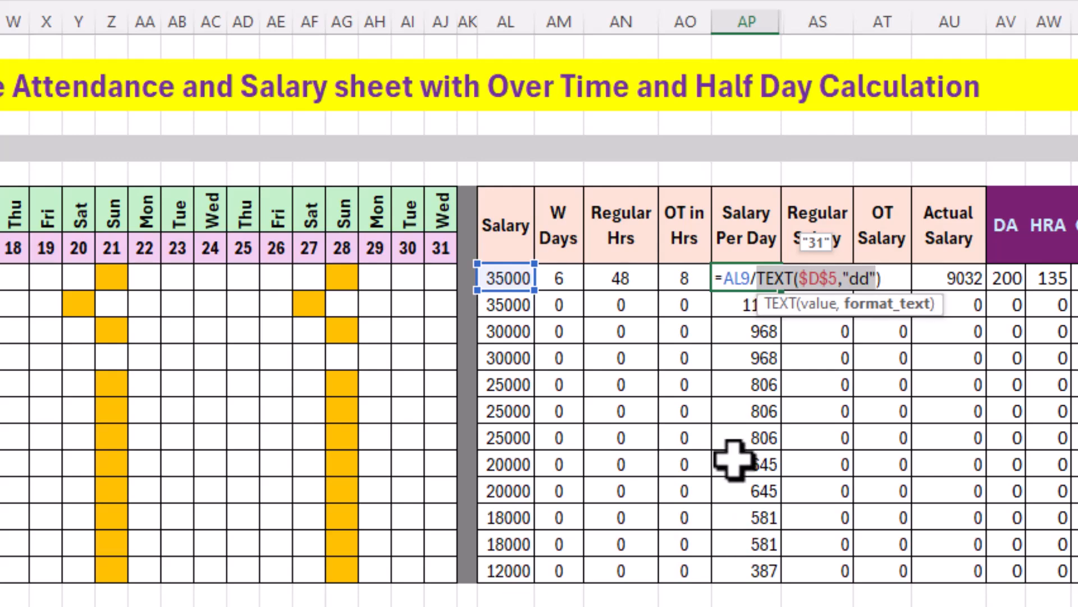
key(Escape)
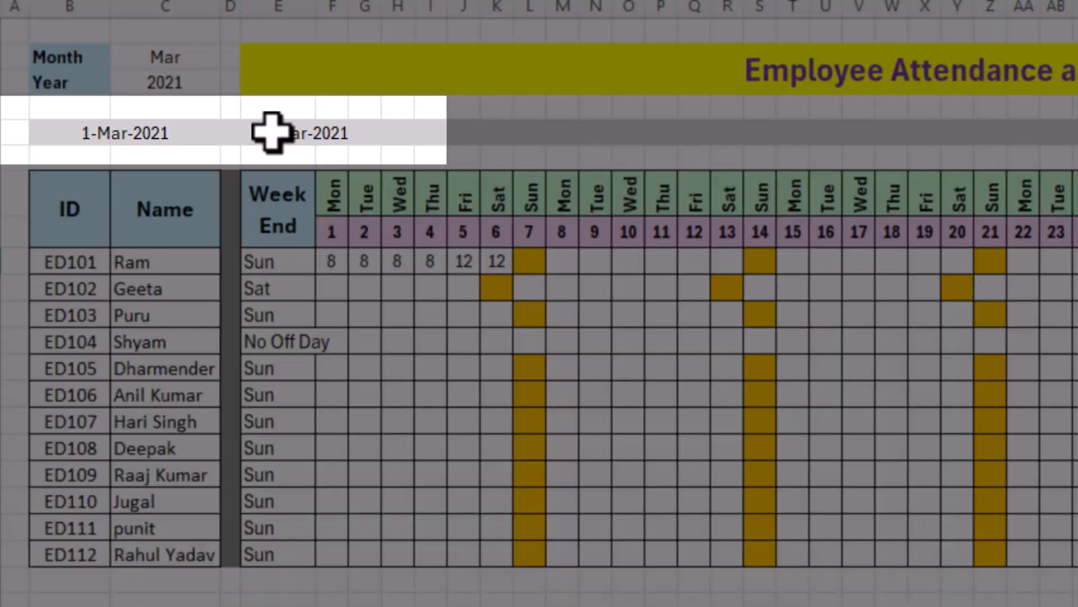
Step: Check the month-end date cell above the attendance table and the range of attendance days
click(277, 133)
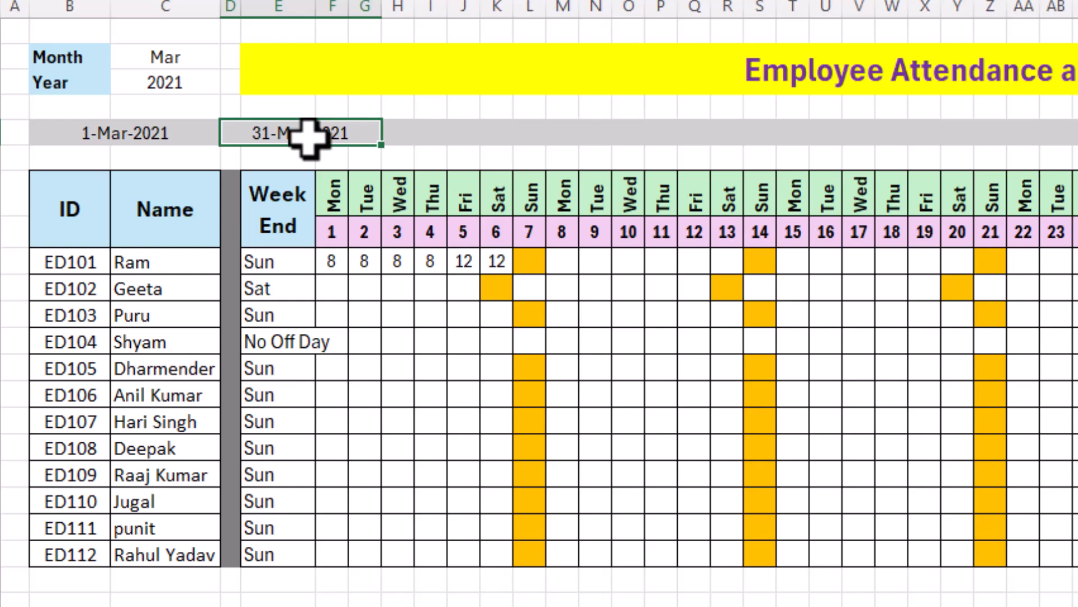
drag(253, 200, 1070, 556)
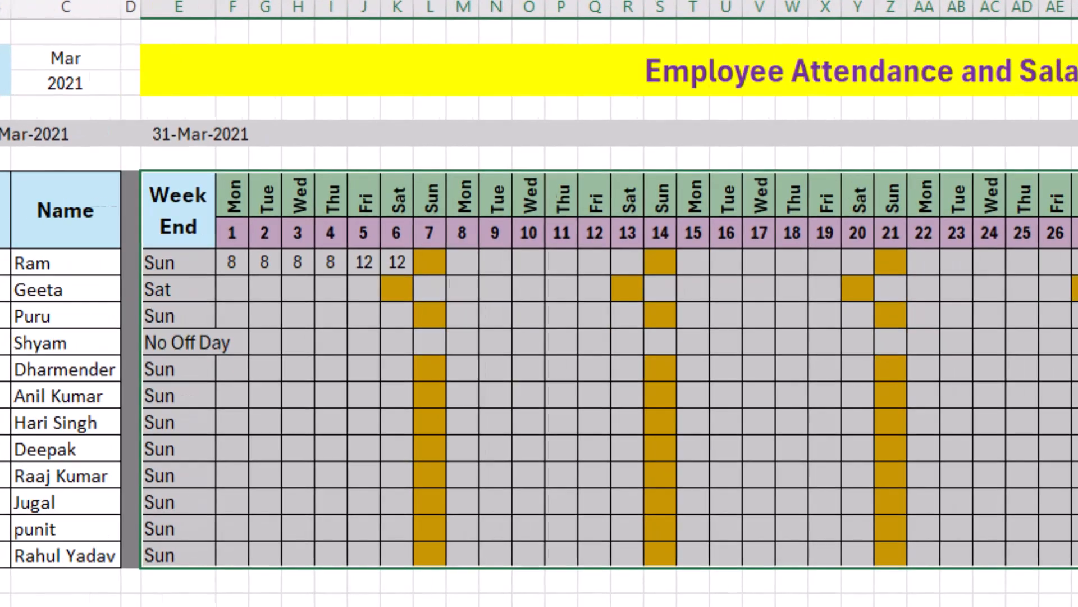
click(652, 602)
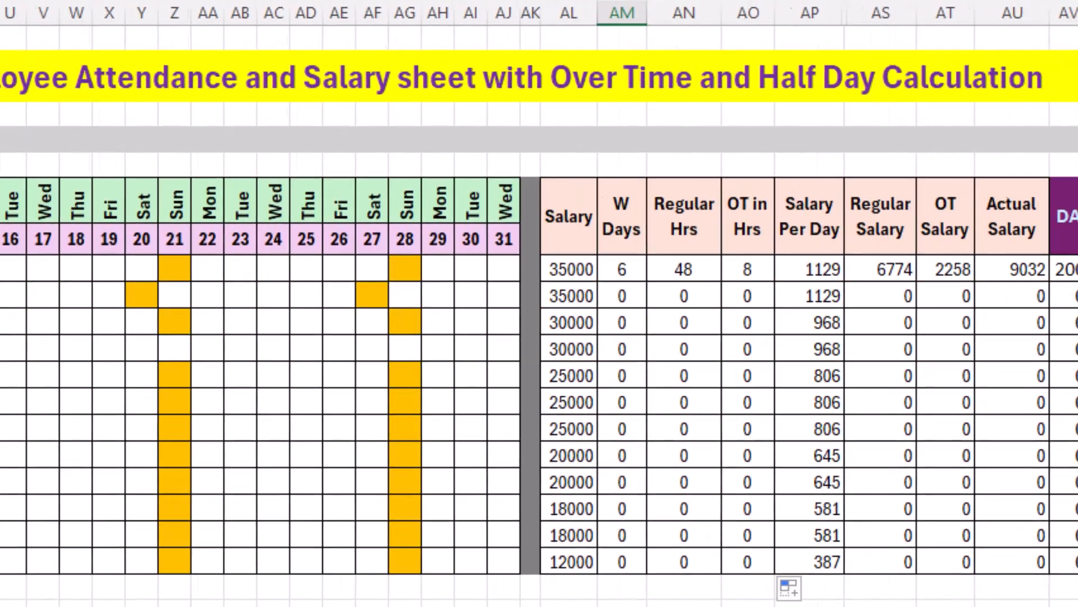
click(1, 270)
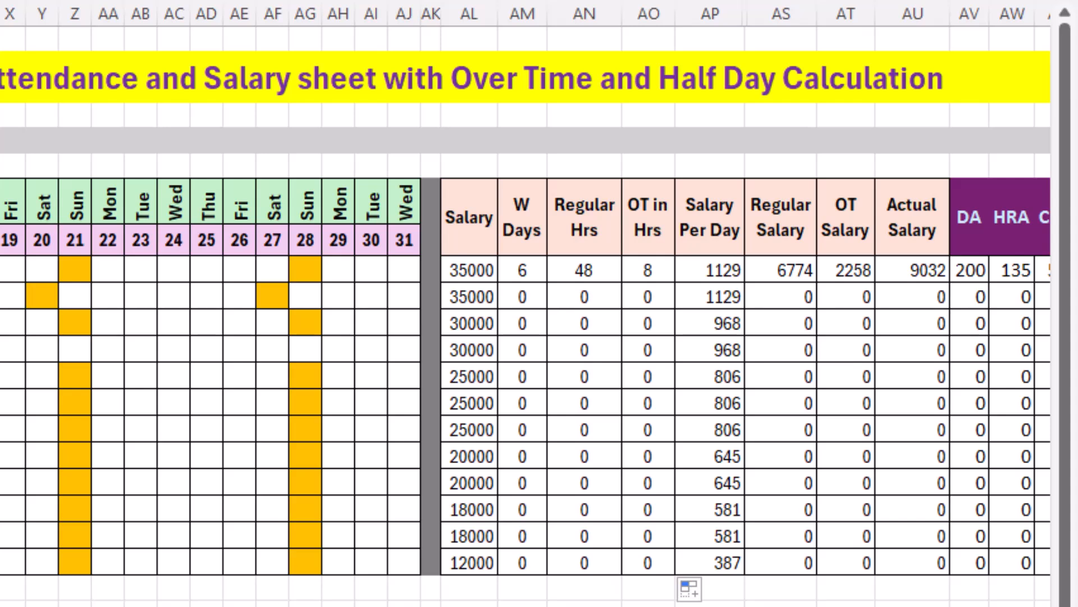
Step: Unhide the two hidden columns AQ and AR between Salary Per Day and Regular Salary
scroll(525, 337, right, 5)
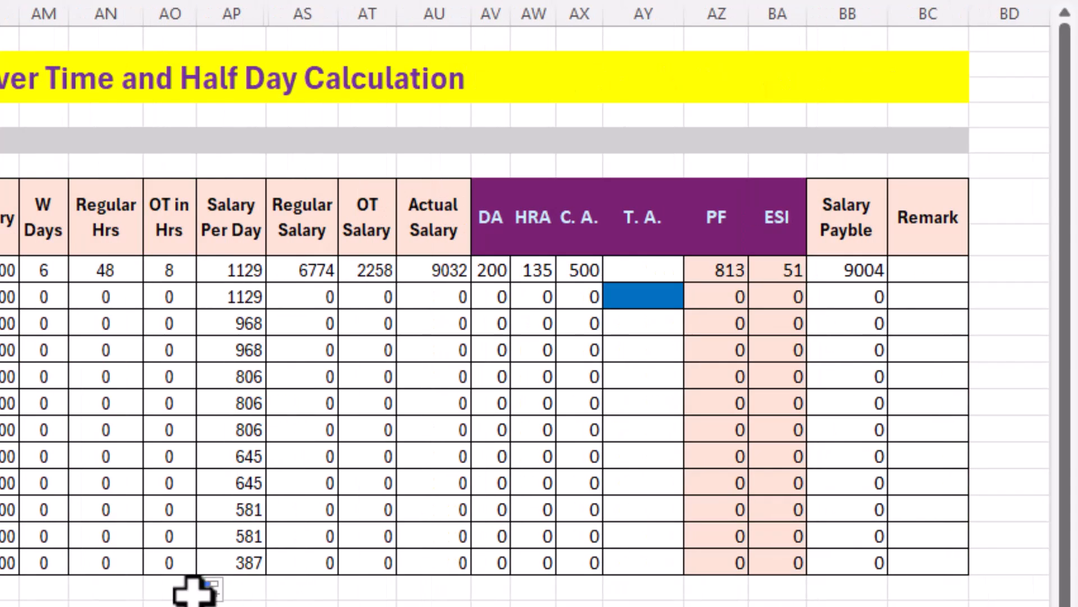
click(236, 272)
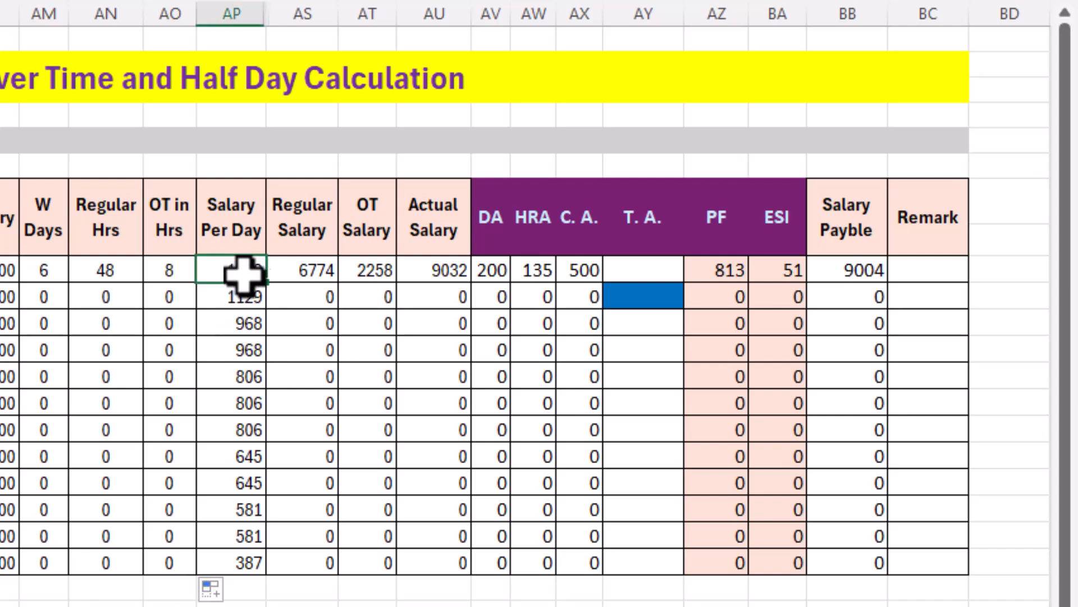
click(290, 274)
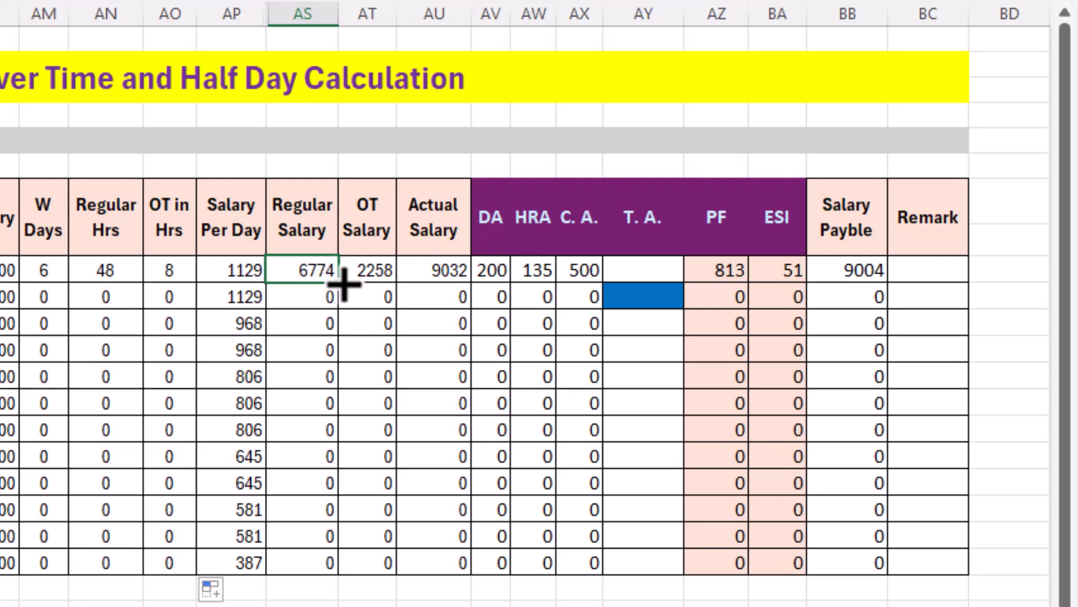
click(363, 277)
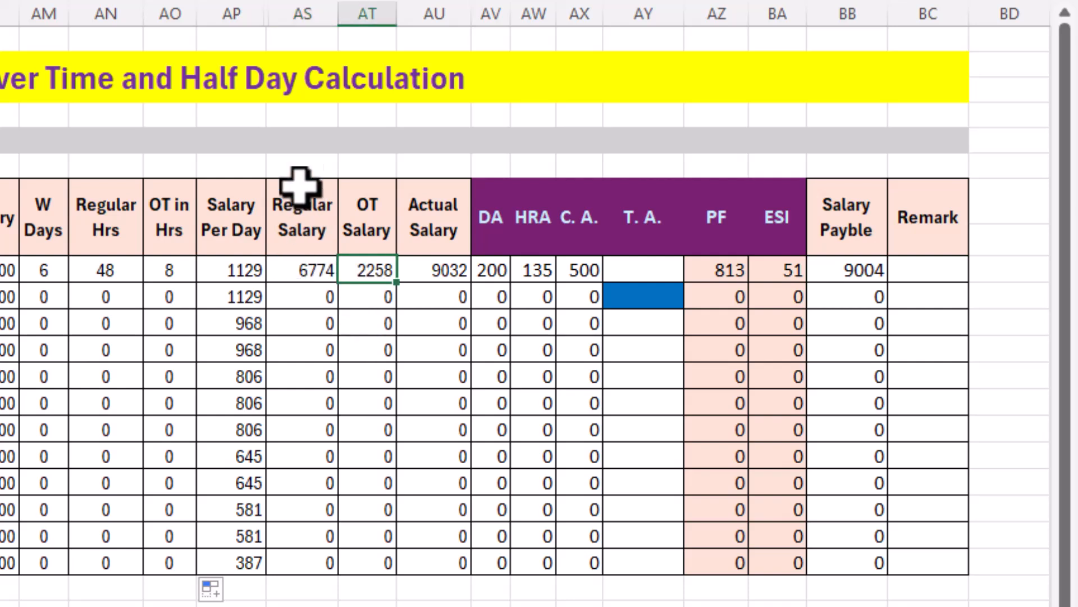
drag(254, 8, 286, 19)
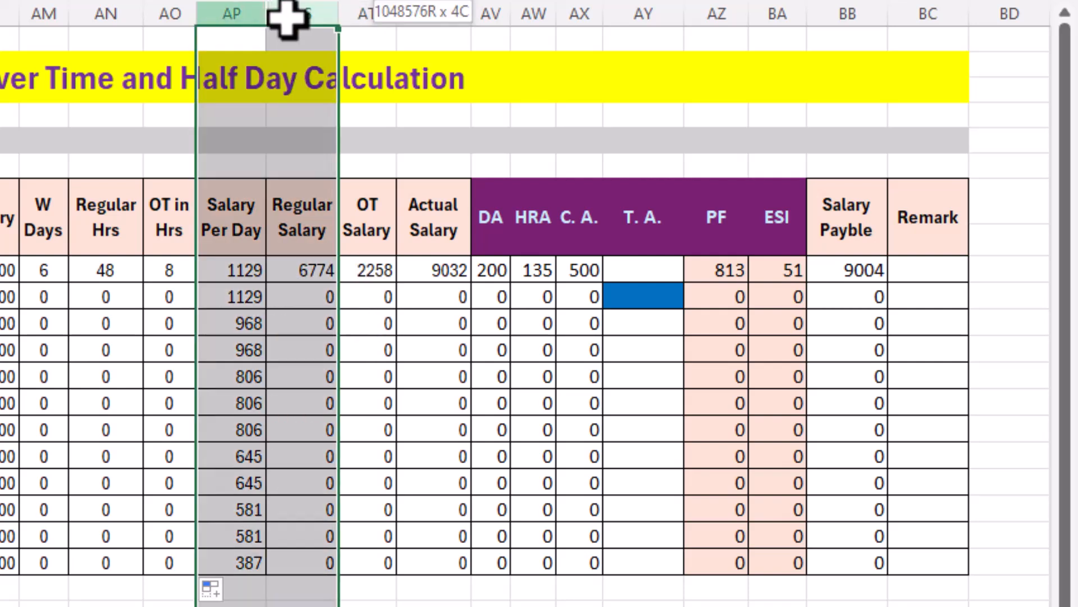
right_click(272, 213)
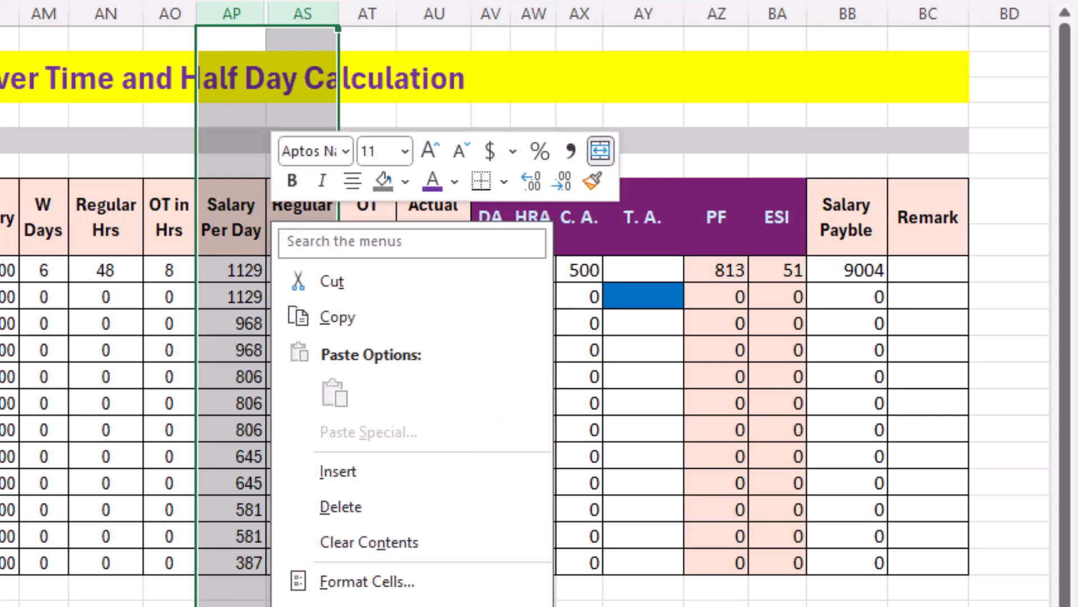
click(342, 606)
Step: Compare the first employee's Inc Per Hrs and Inc Per Hrs OT cells and inspect the Inc Per Hrs formula
click(314, 267)
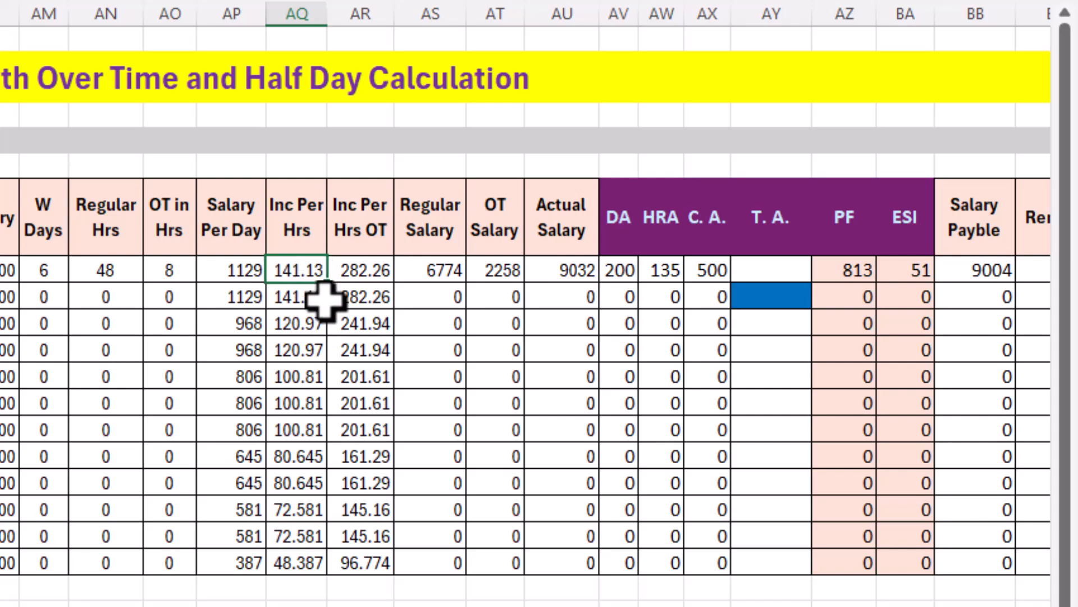
click(364, 270)
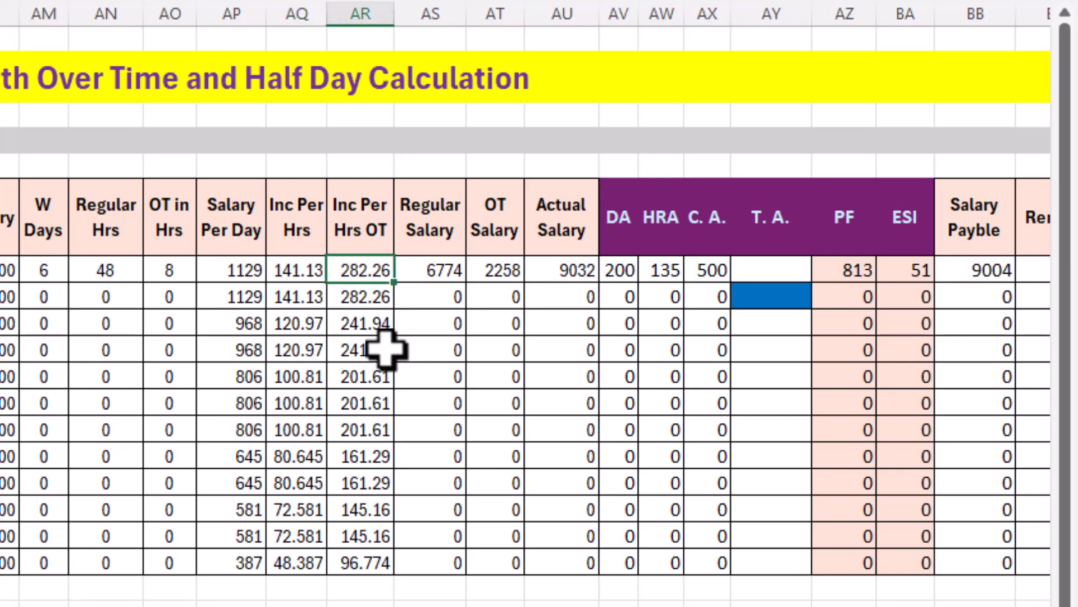
click(313, 270)
click(346, 270)
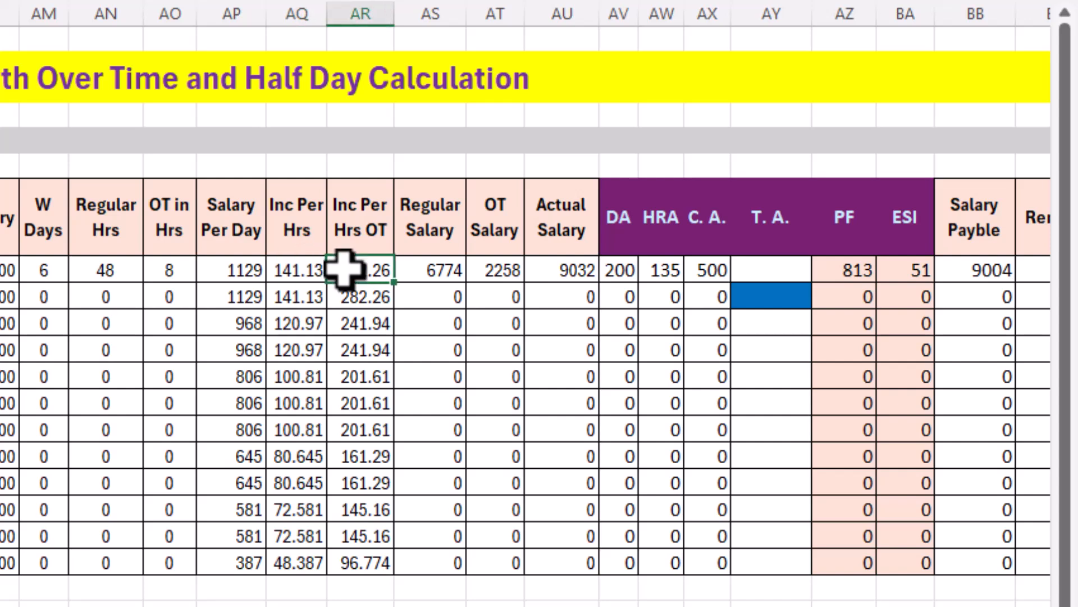
click(300, 269)
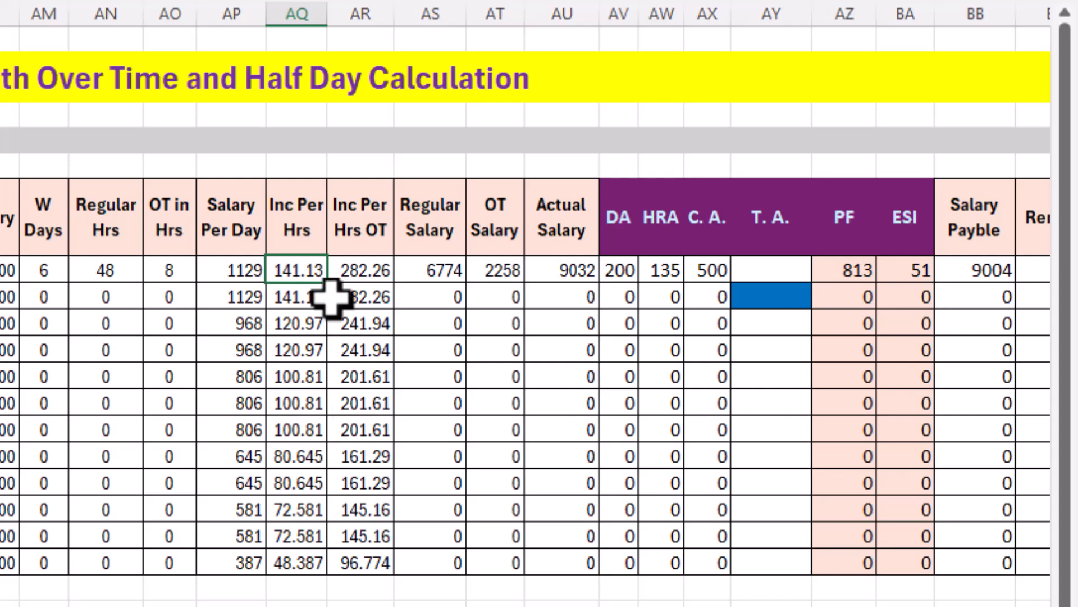
click(364, 270)
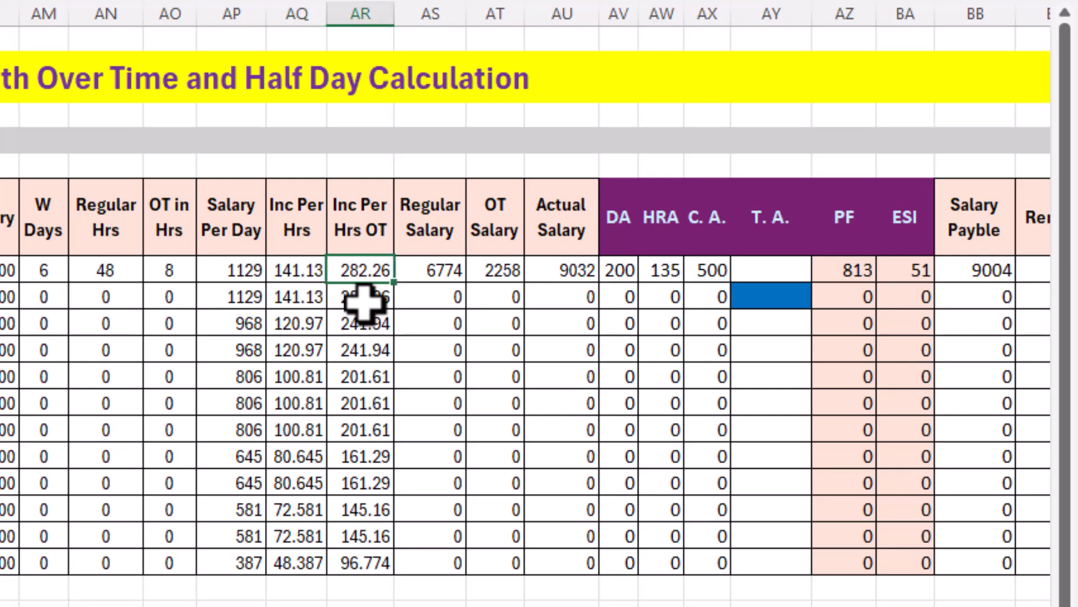
click(304, 272)
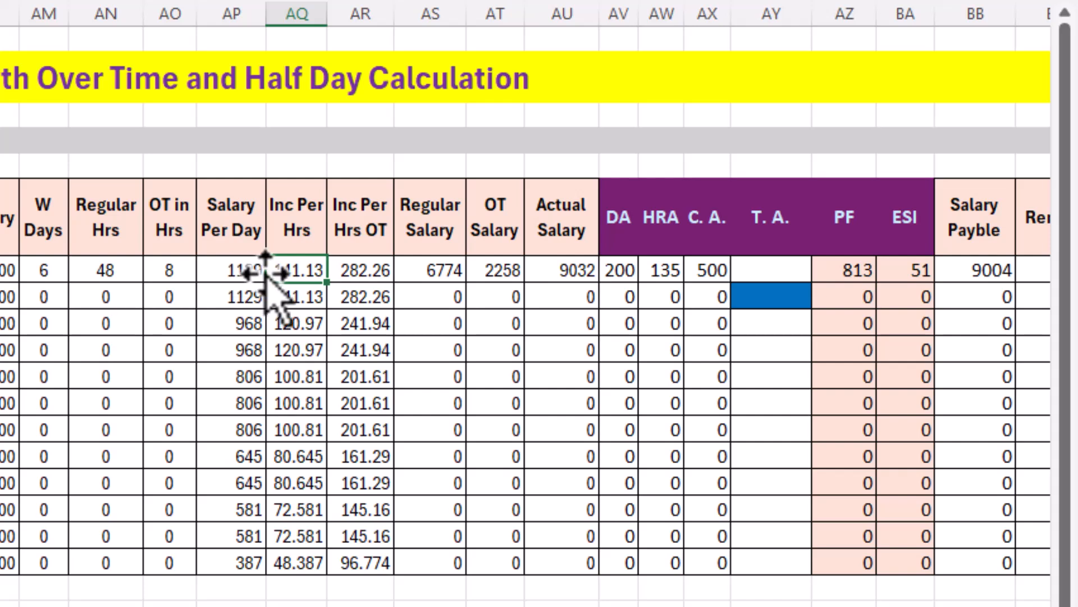
click(347, 271)
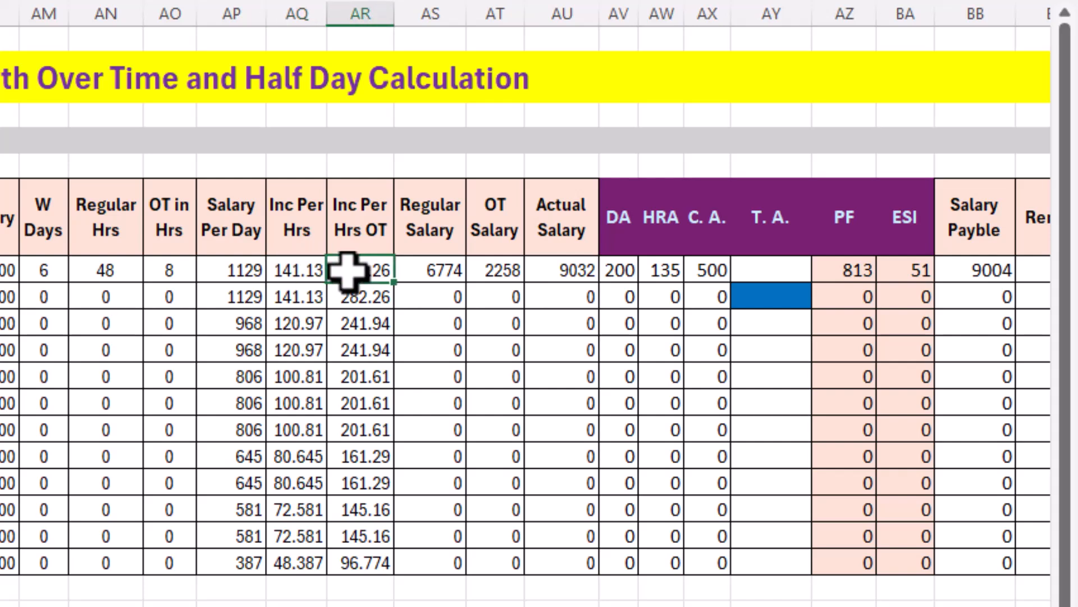
click(301, 276)
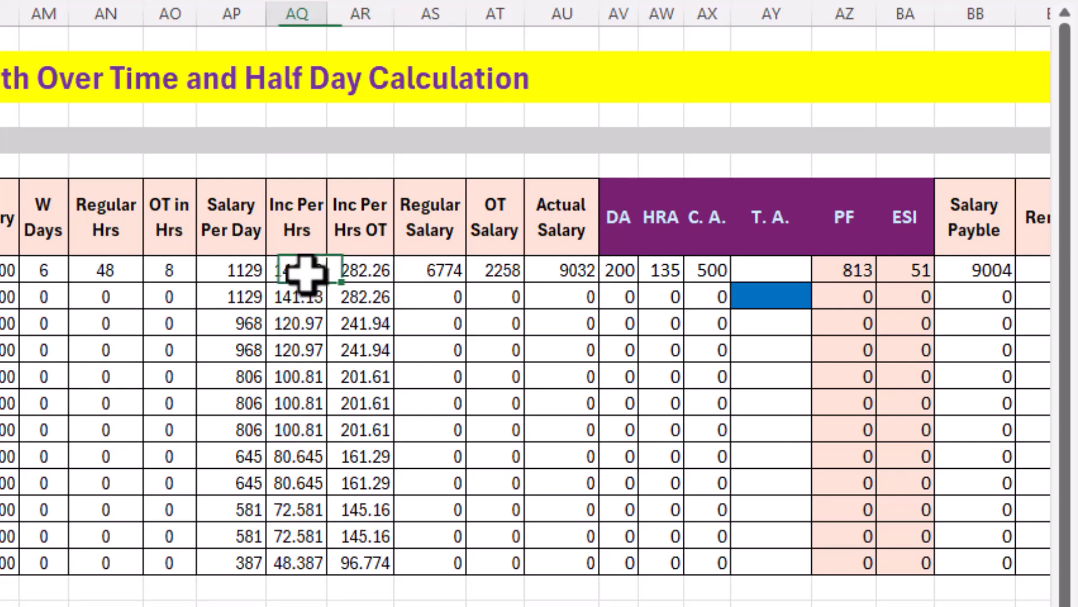
double_click(302, 278)
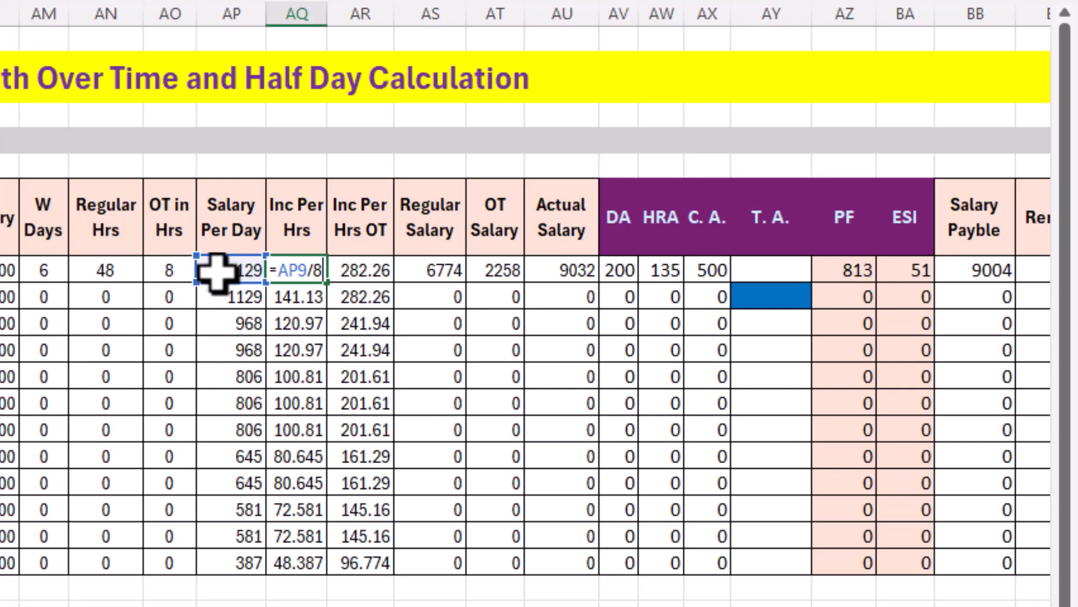
Step: Enter the formula =AQ9*2 in the first employee's Inc Per Hrs OT cell
click(360, 275)
text(=)
click(296, 270)
text(*2)
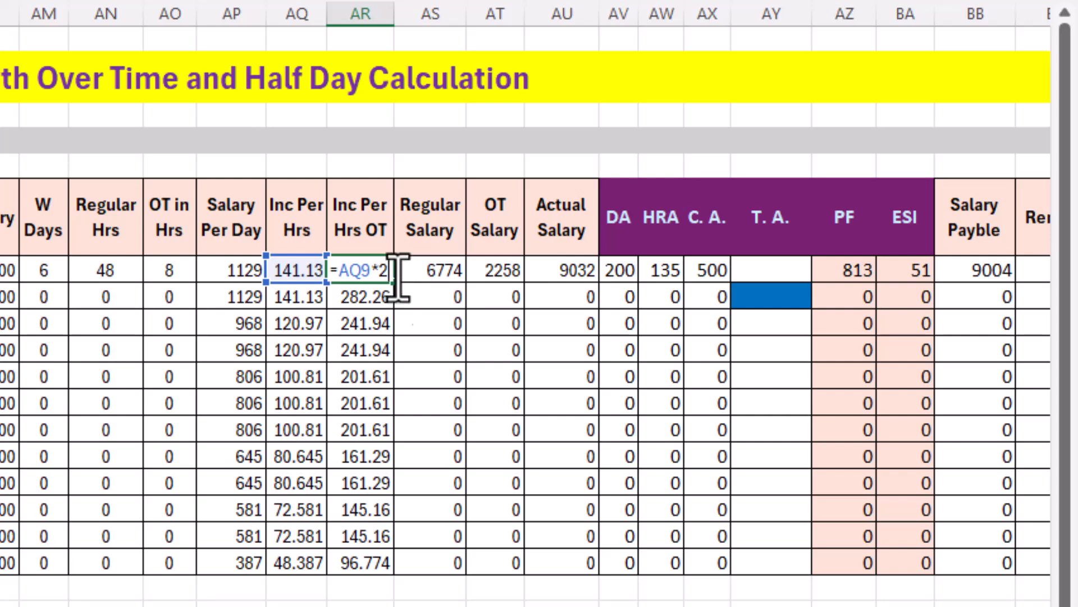
click(441, 275)
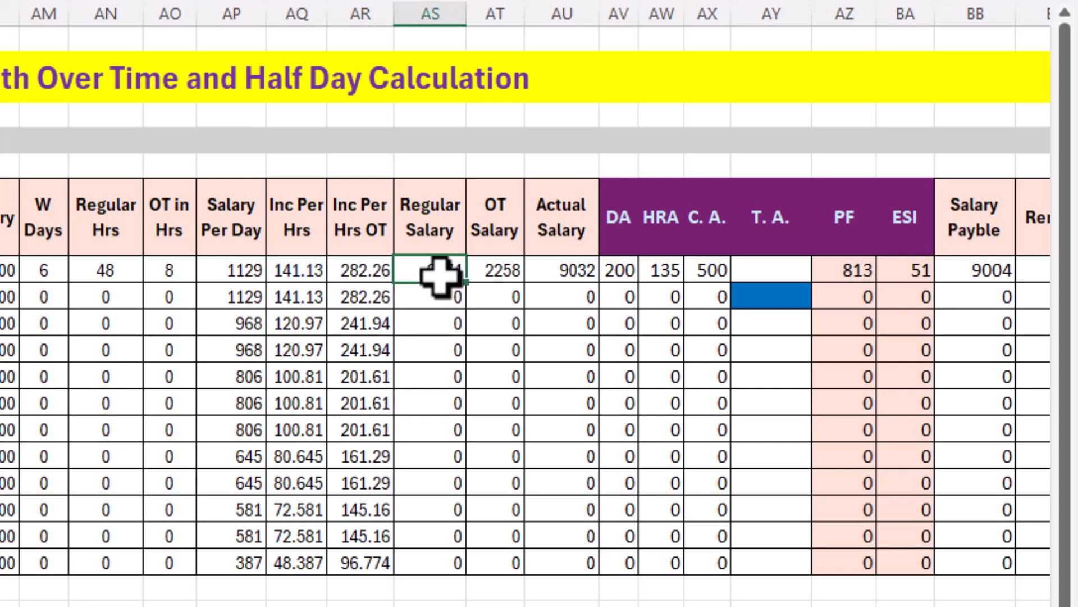
Step: Inspect the first employee's Regular Salary formula together with the hourly rate and Regular Hrs cells it multiplies
click(320, 272)
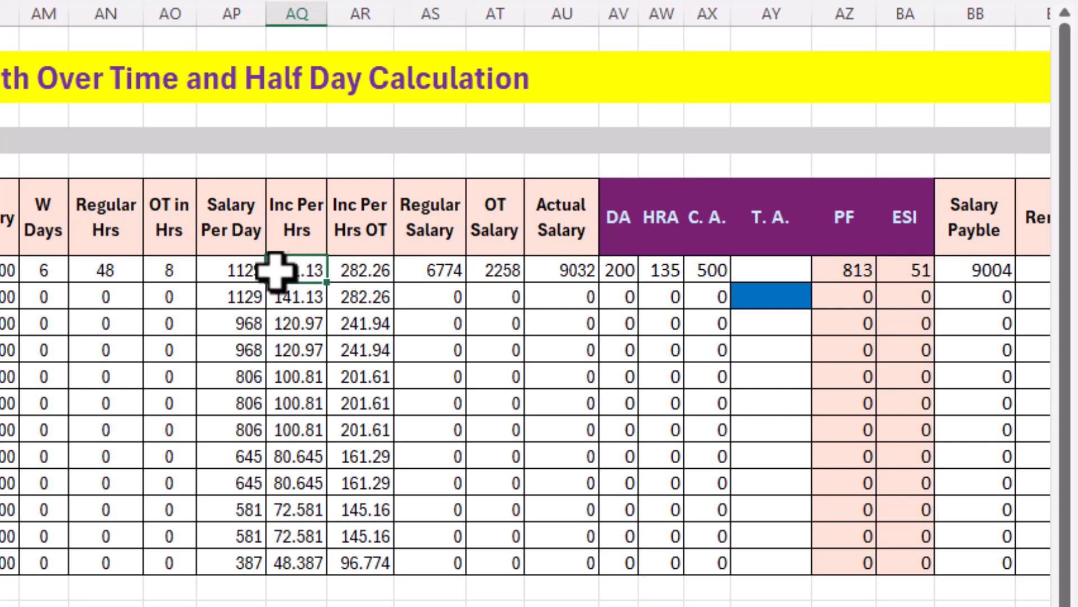
click(125, 271)
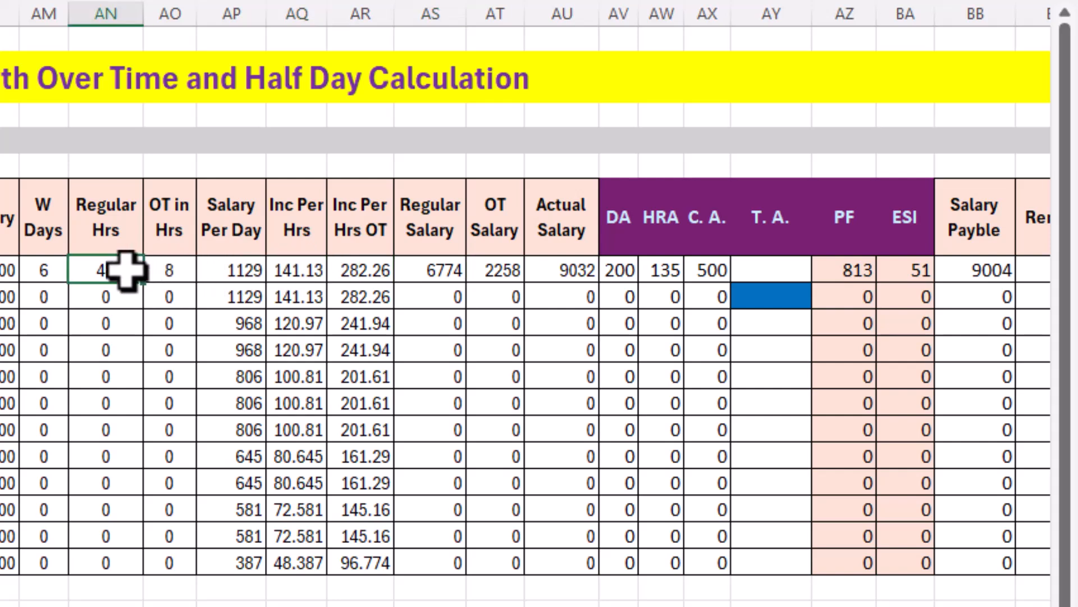
double_click(420, 271)
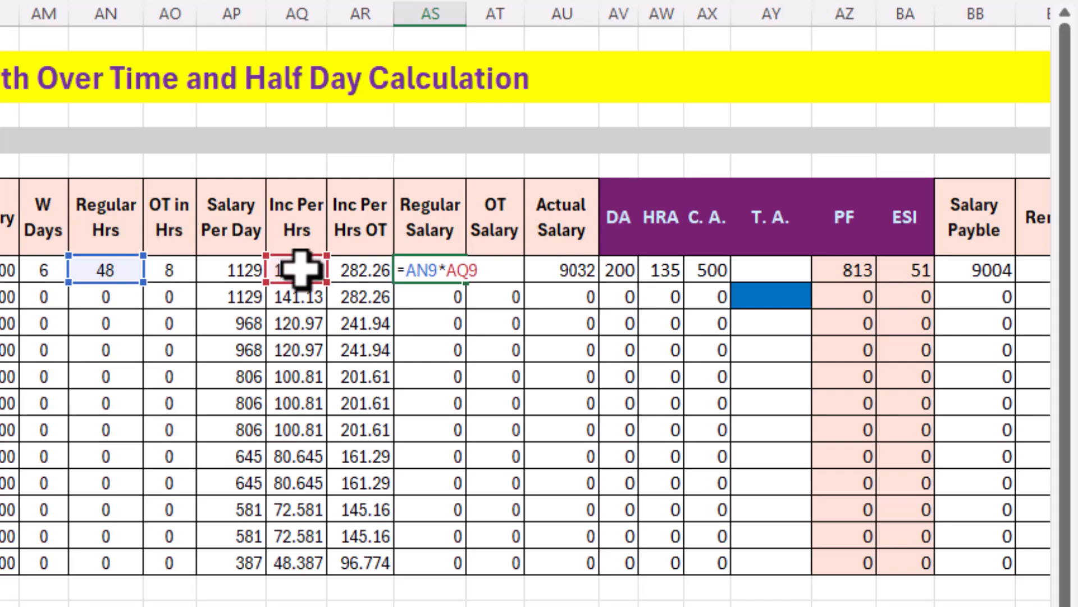
key(ctrl+Return)
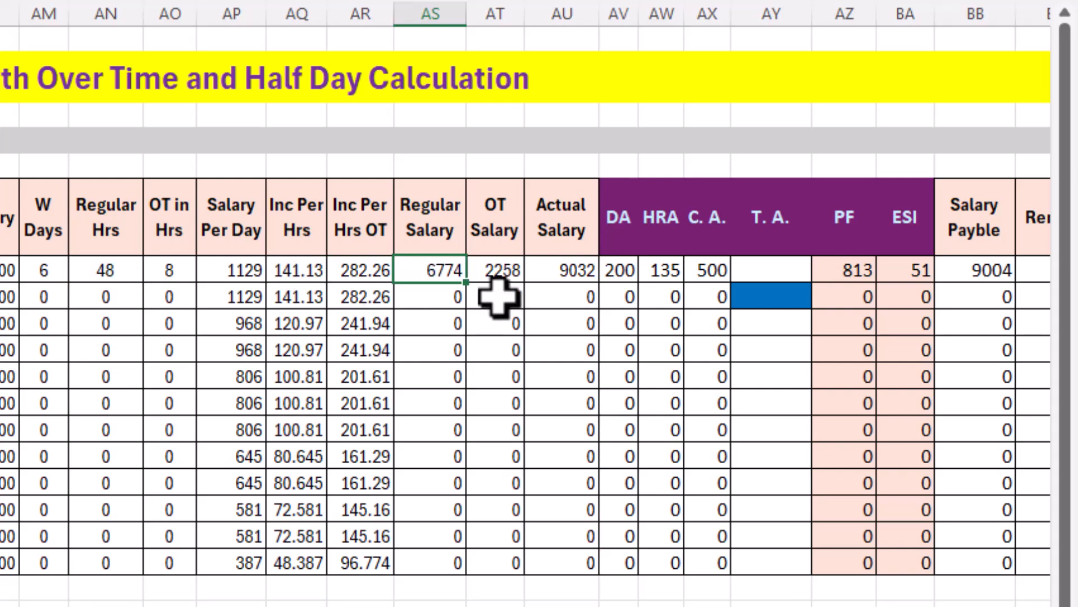
Step: Inspect the first employee's OT Salary formula, then return to that employee's attendance row
click(504, 263)
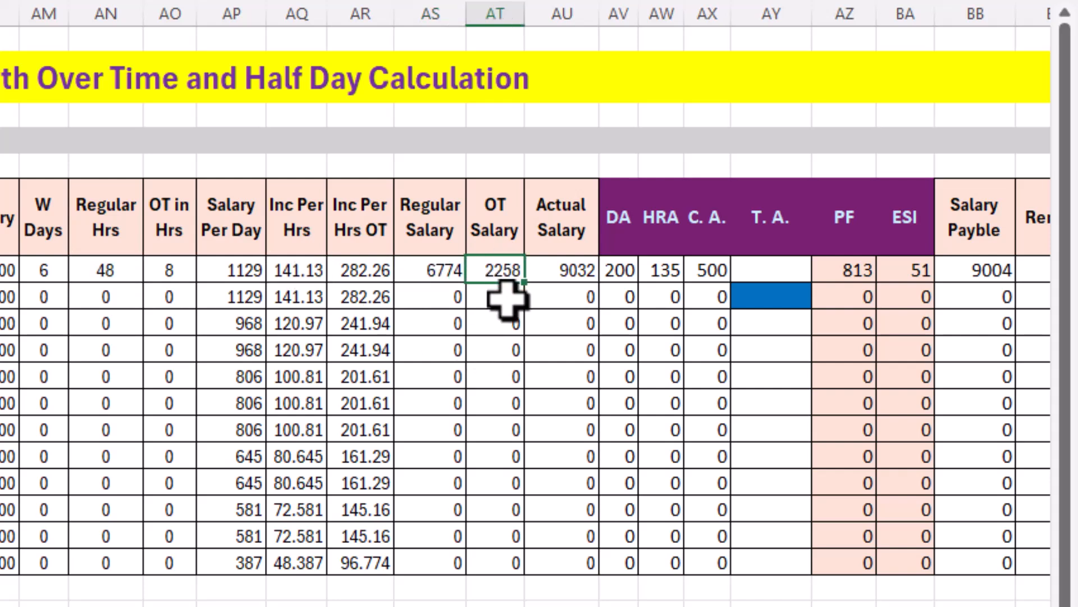
key(F2)
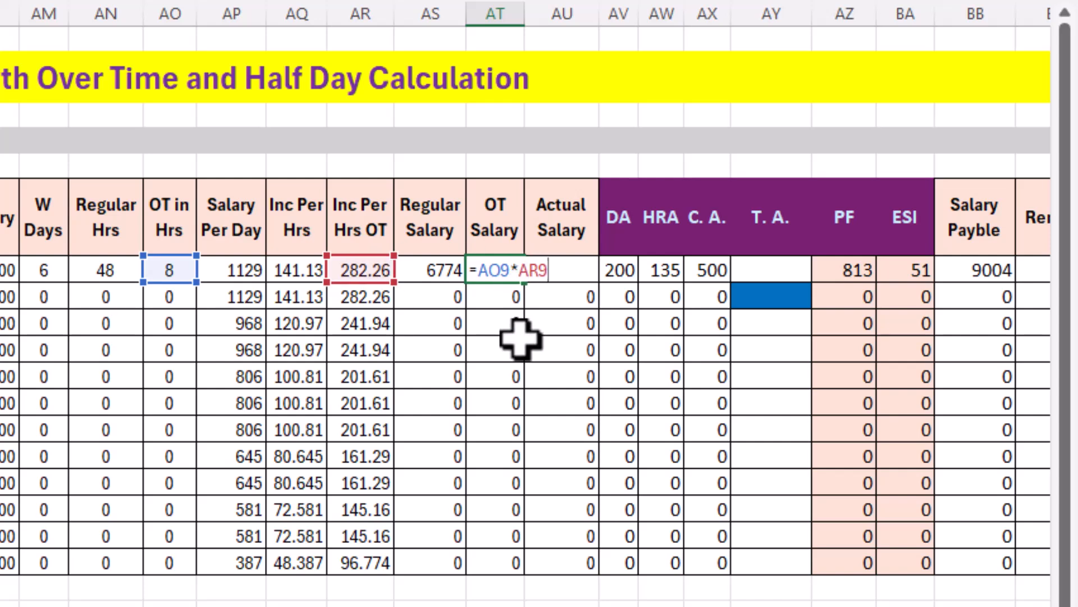
key(ctrl+Return)
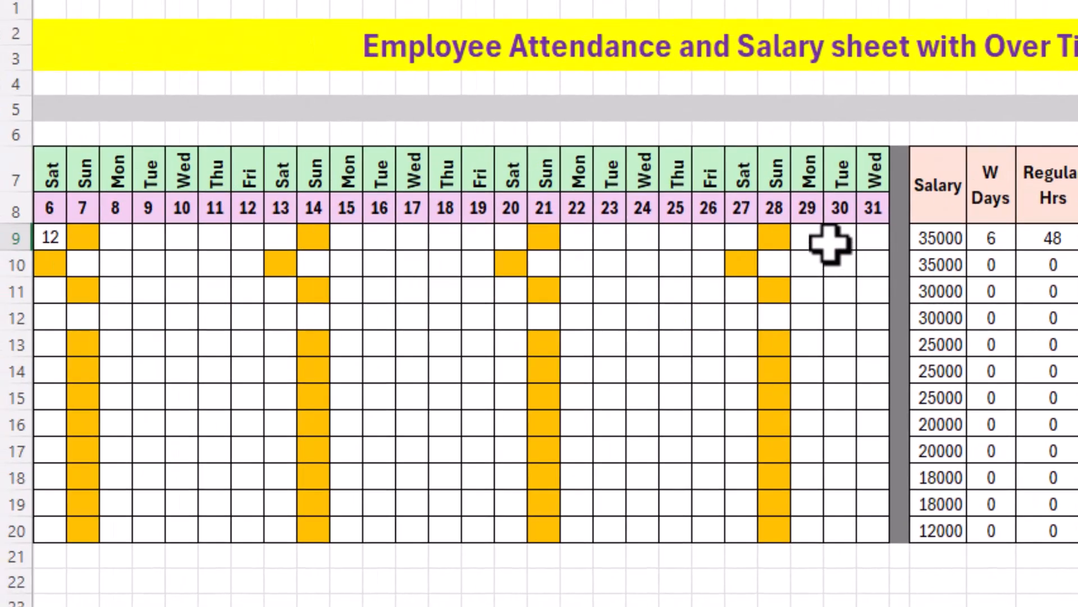
click(831, 244)
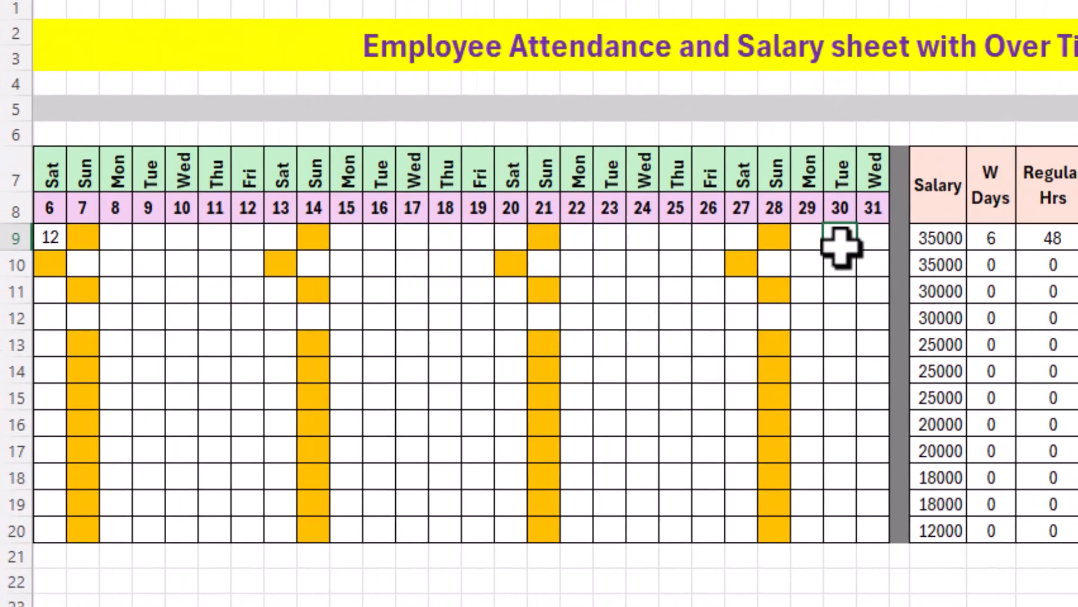
Step: Enter 4 hours on day 30 for the second employee and check that employee's Regular Salary cell
text(4)
key(BackSpace)
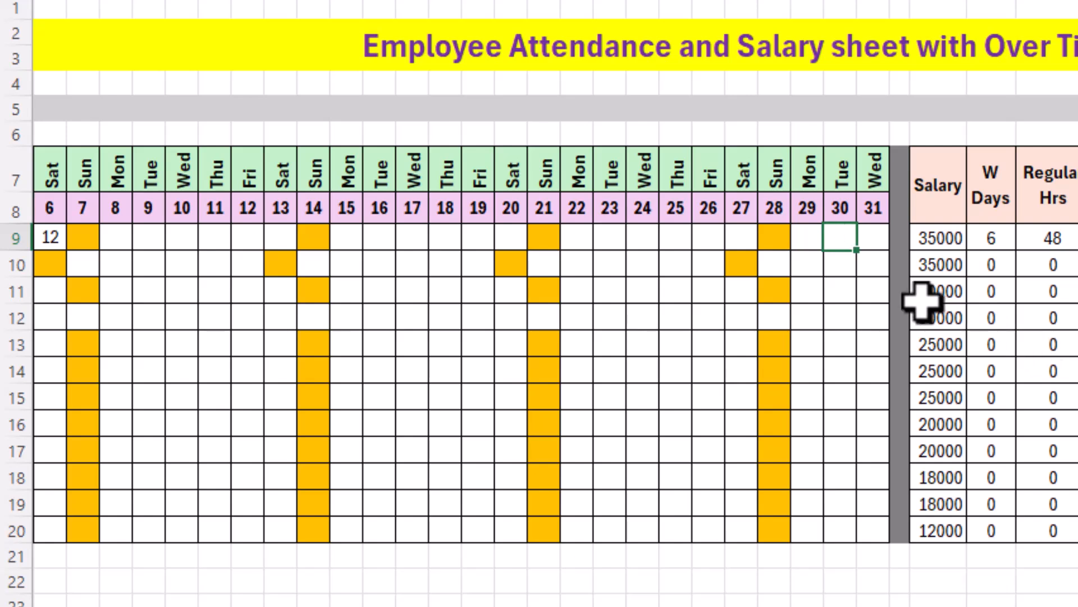
click(842, 270)
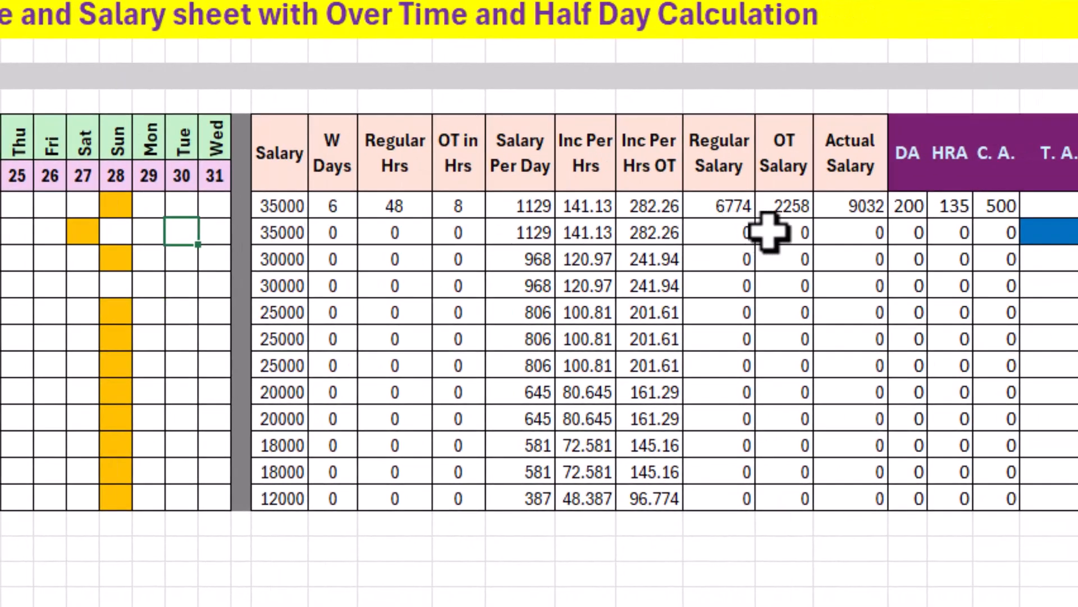
text(4)
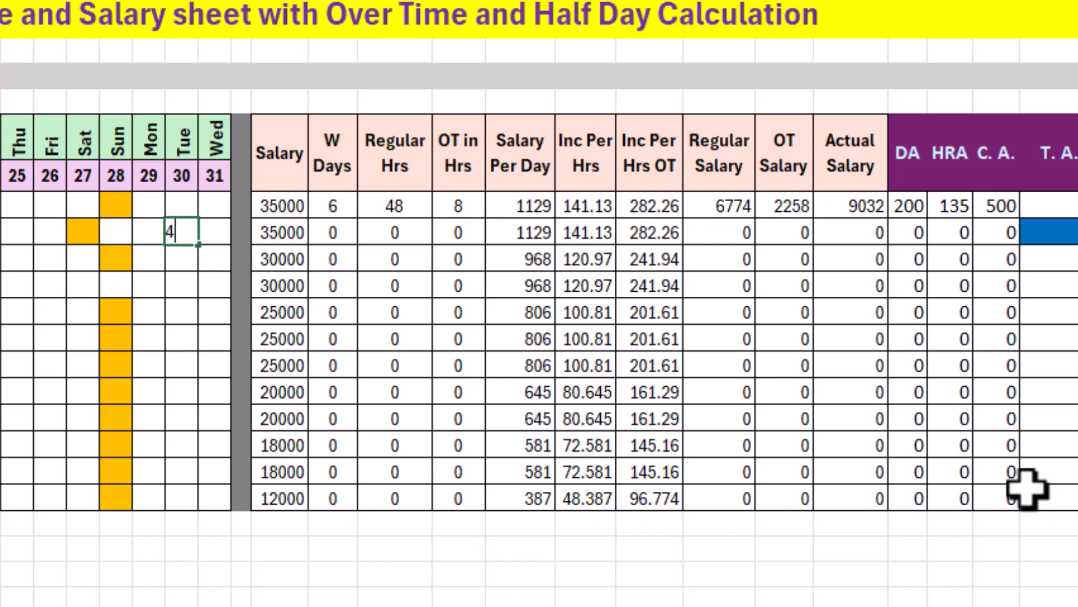
key(Return)
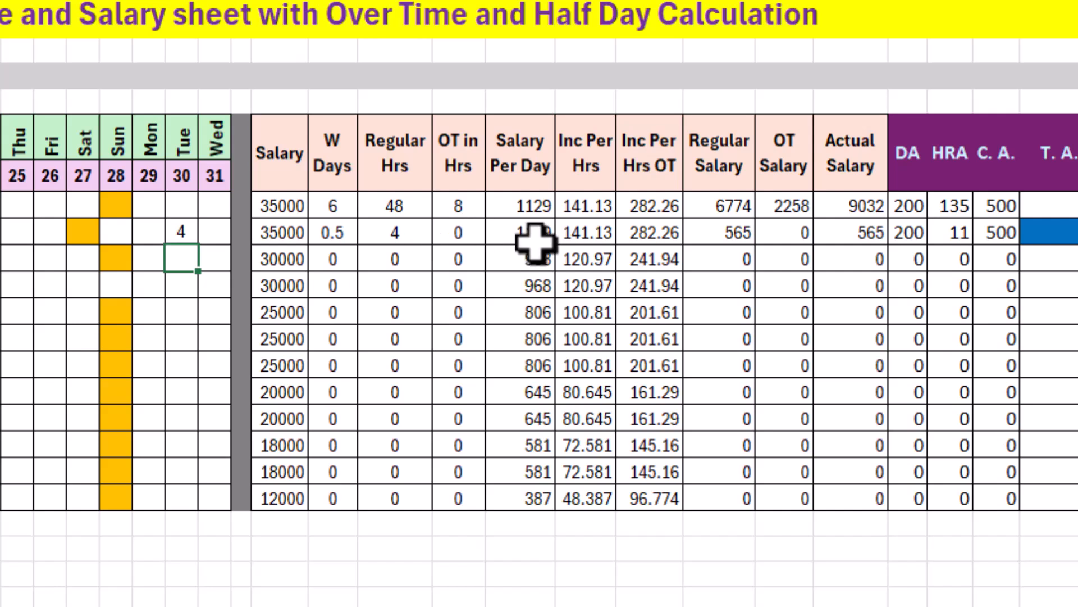
click(719, 230)
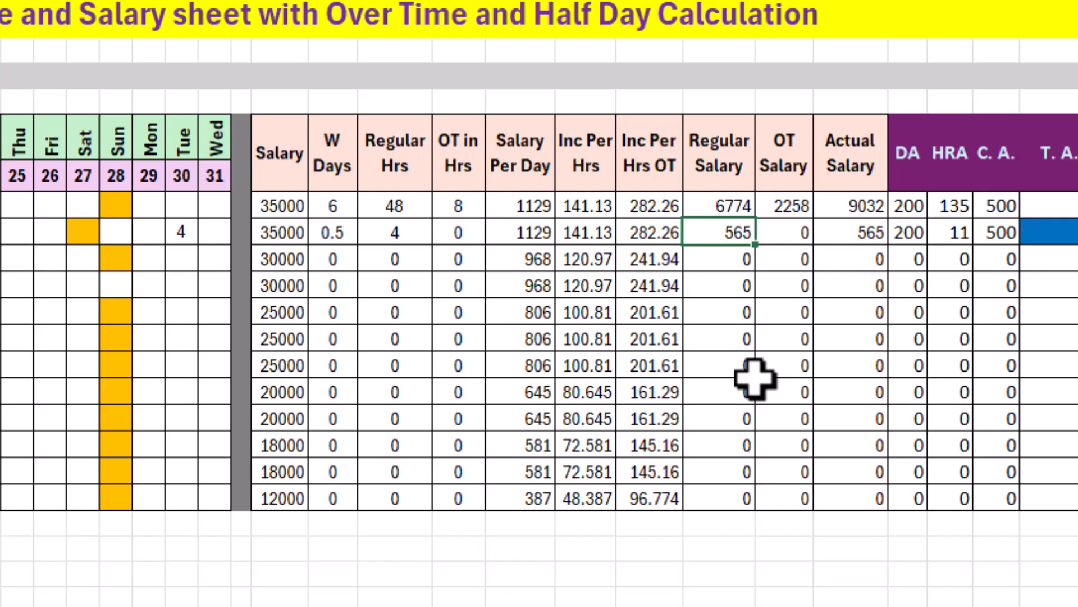
Step: Hide the Inc Per Hrs and Inc Per Hrs OT columns, AQ and AR
drag(584, 159, 617, 157)
scroll(617, 158, up, 2)
drag(587, 14, 633, 12)
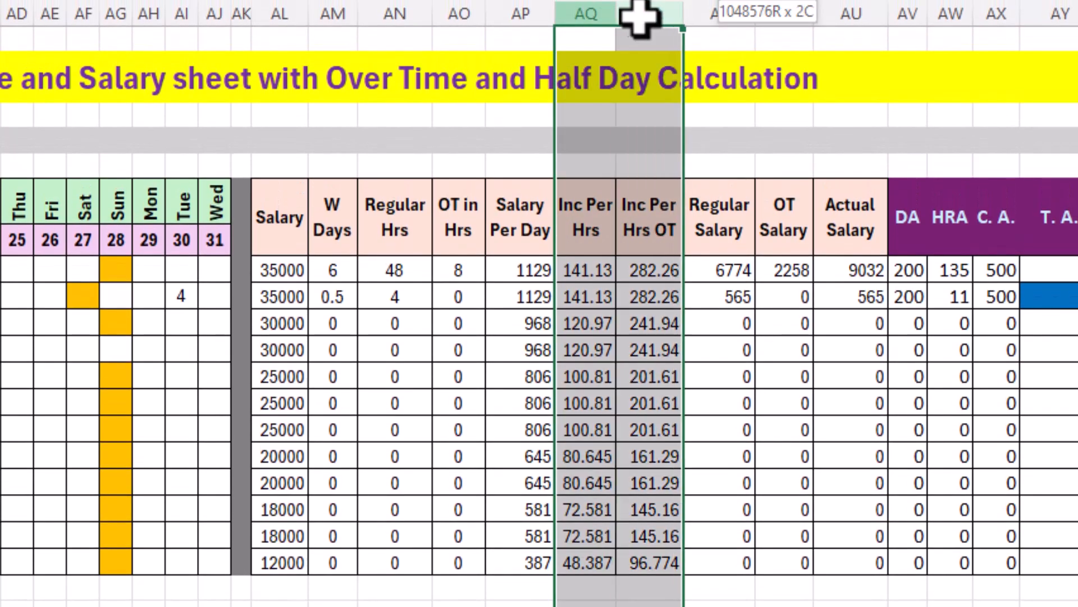
right_click(608, 244)
key(h)
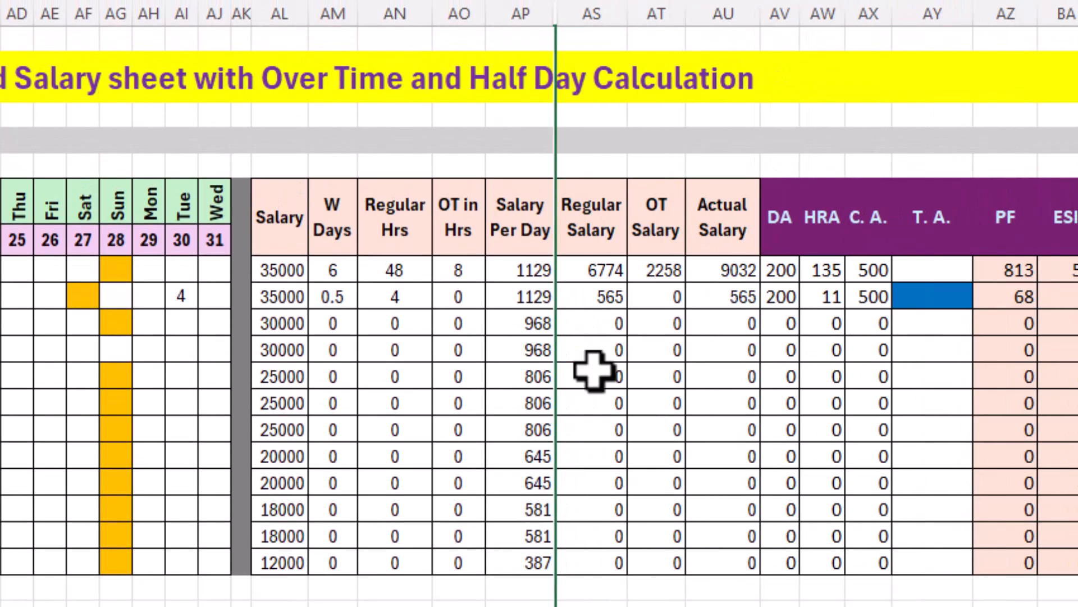
click(593, 369)
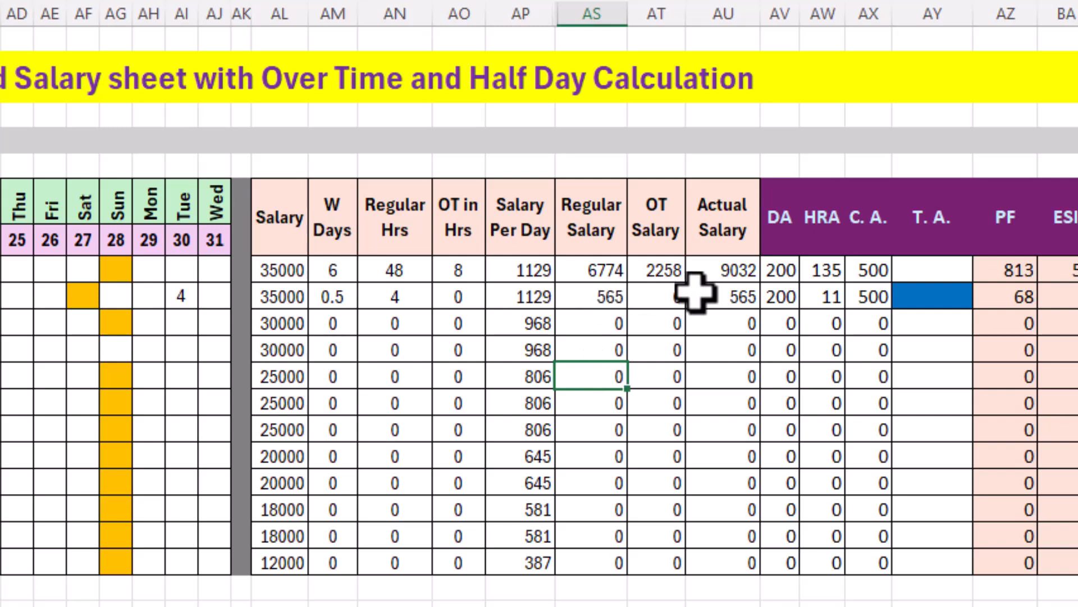
Step: Compare the first employee's Regular Salary and OT Salary cells with the Actual Salary cell that combines them
click(618, 271)
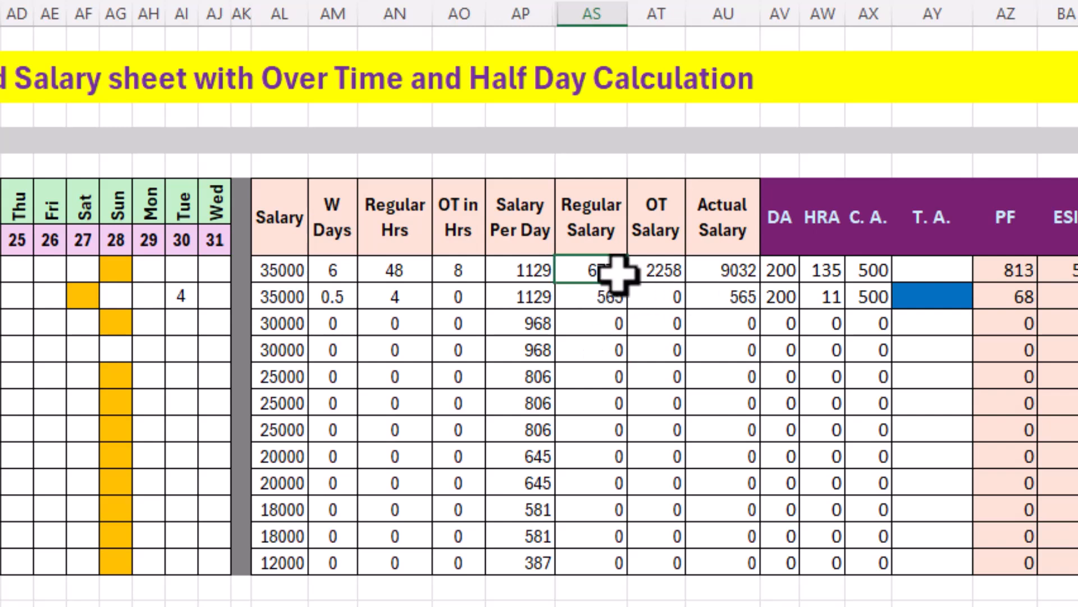
click(662, 271)
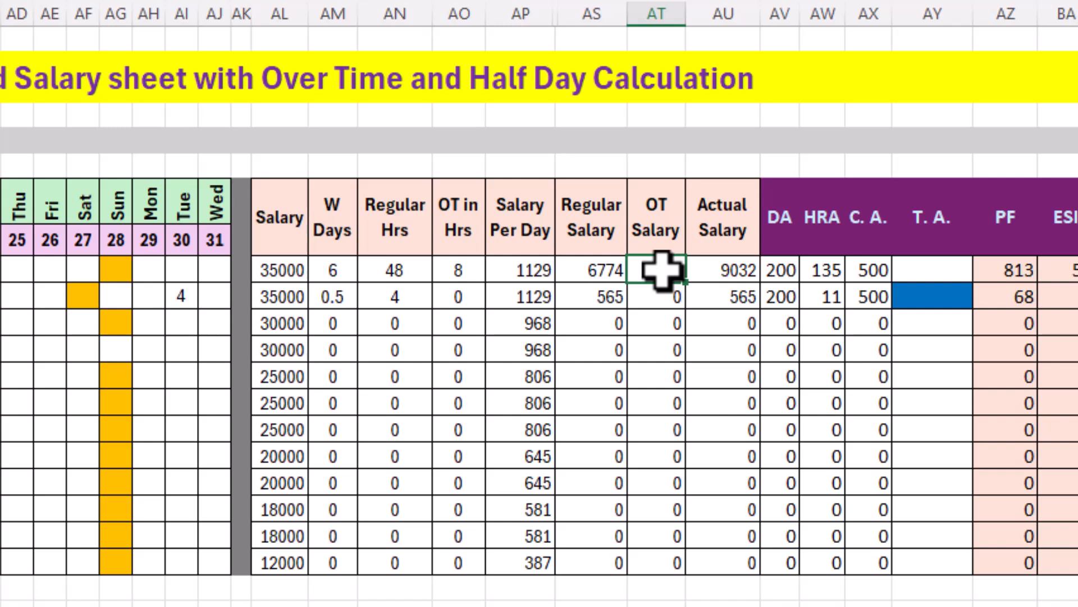
click(712, 274)
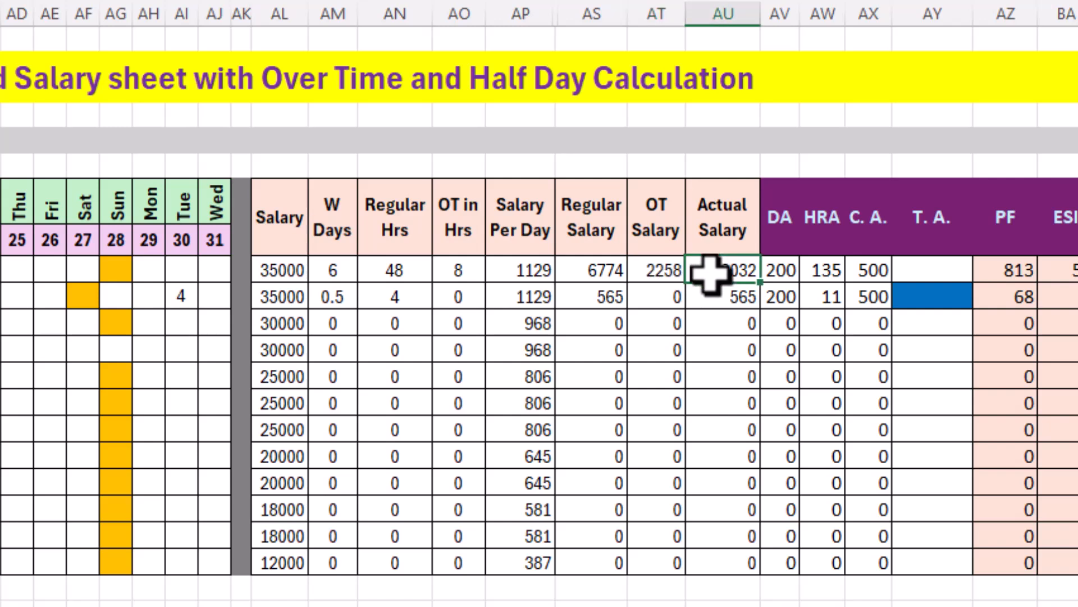
drag(601, 271, 631, 269)
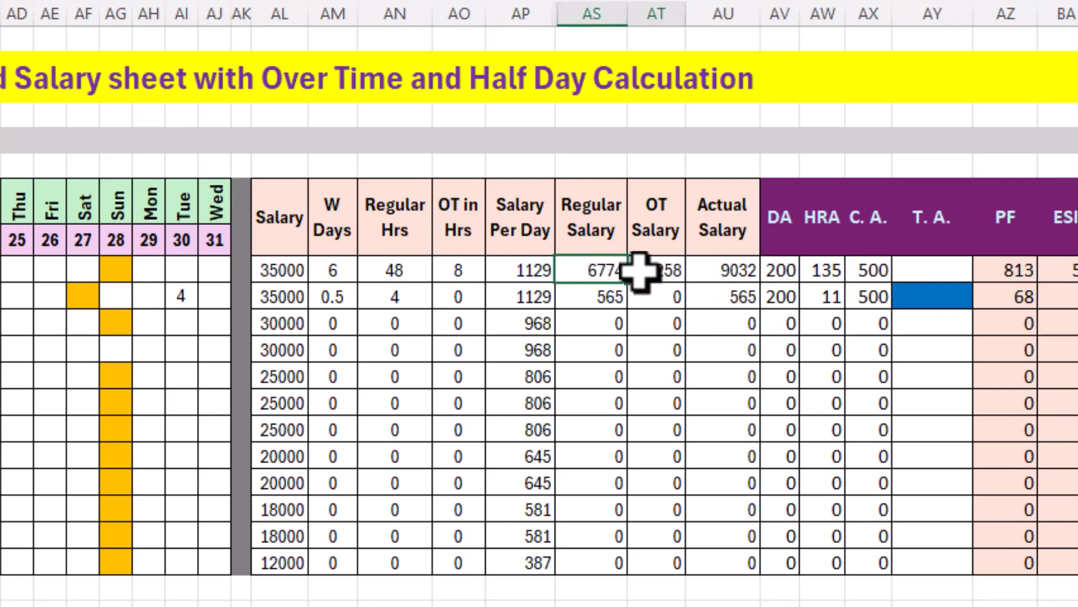
click(723, 272)
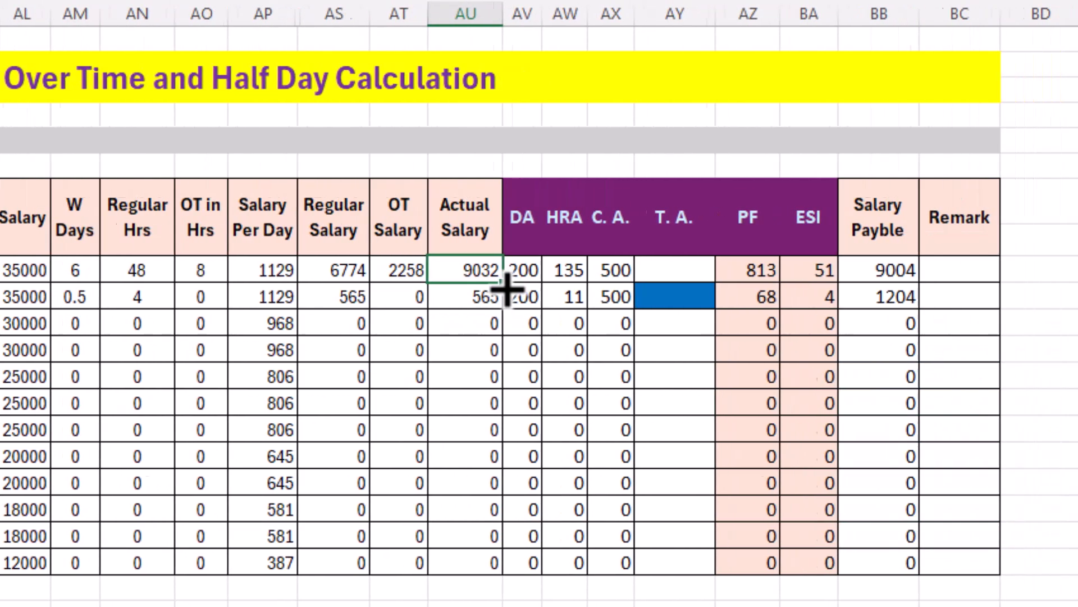
Step: Review the first employee's HRA, C. A., T. A., PF, ESI and Salary Payble cells one after another
click(527, 272)
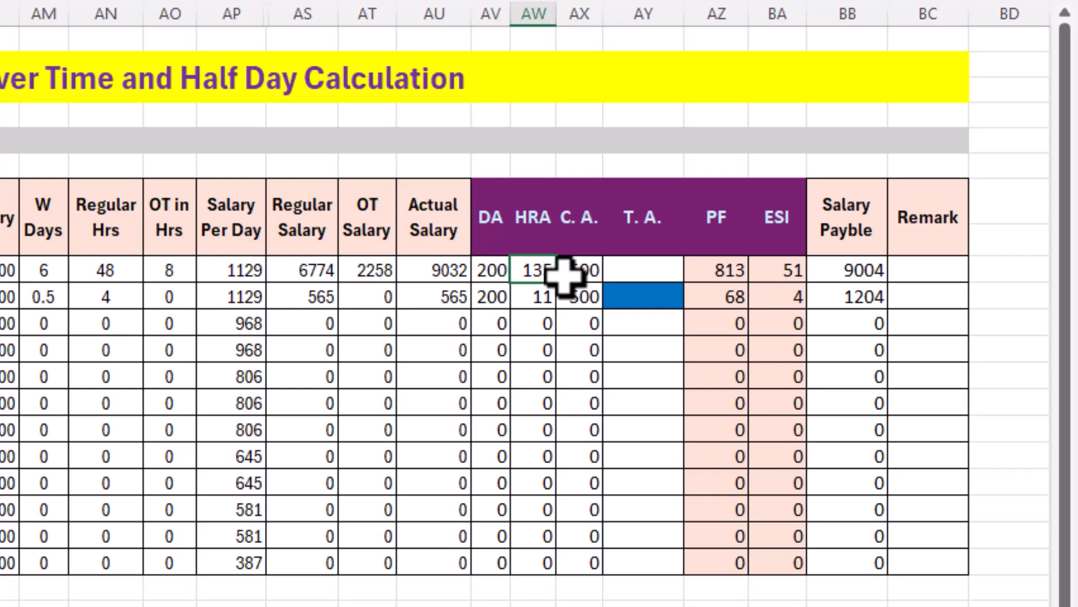
click(573, 271)
click(633, 272)
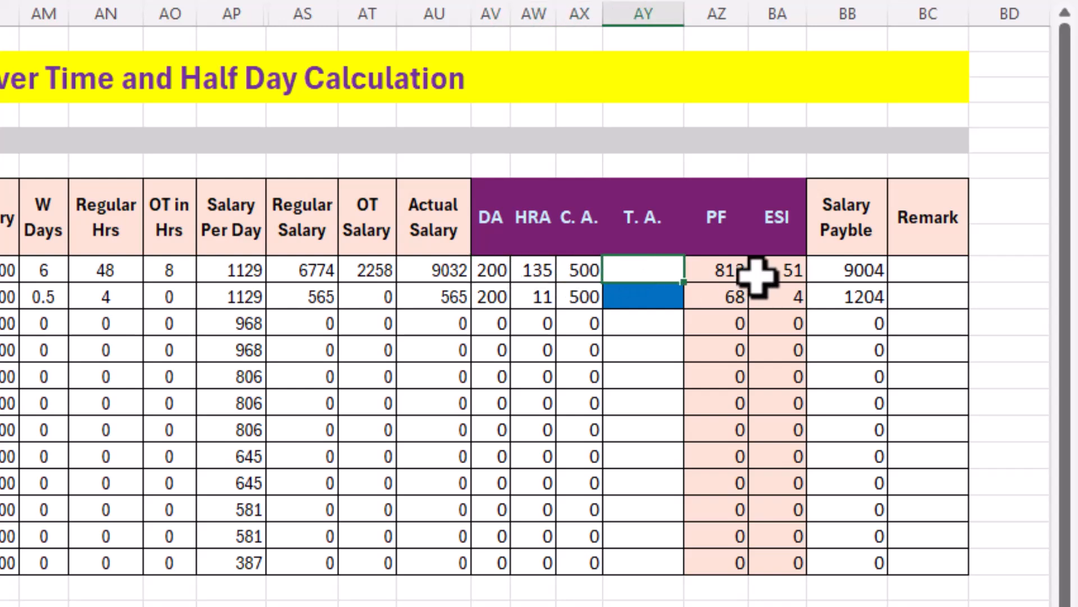
click(730, 270)
click(785, 271)
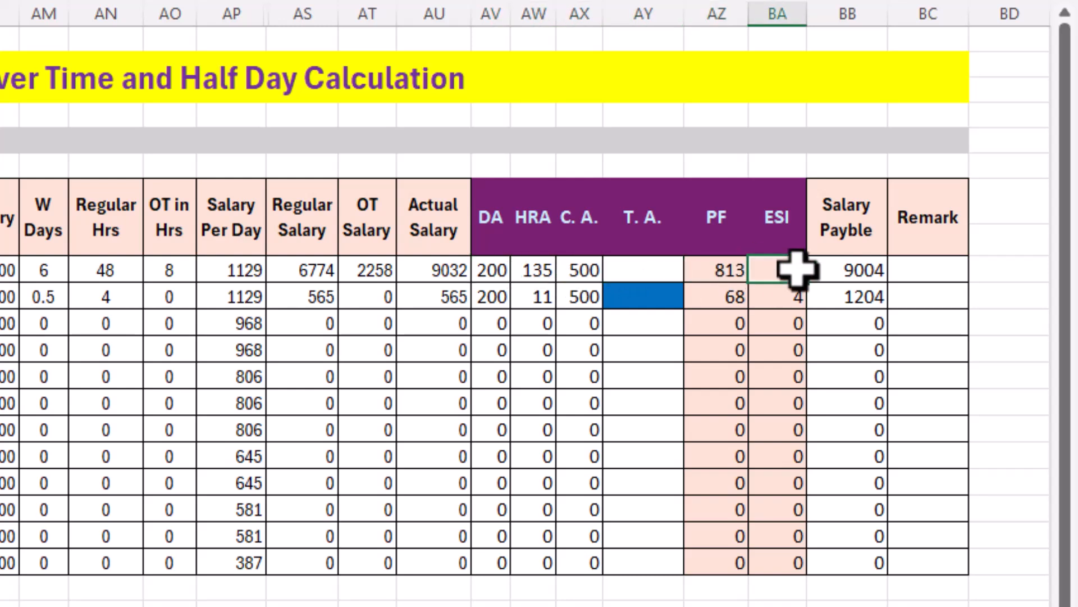
click(826, 271)
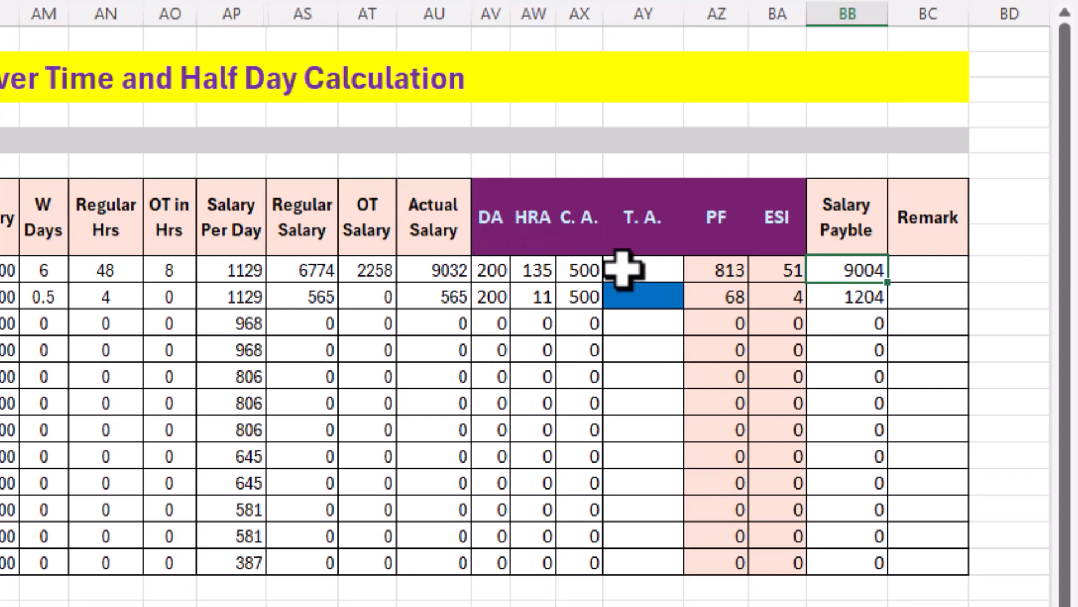
Step: Inspect the first employee's Salary Payble formula and leave it without editing
click(723, 273)
click(824, 273)
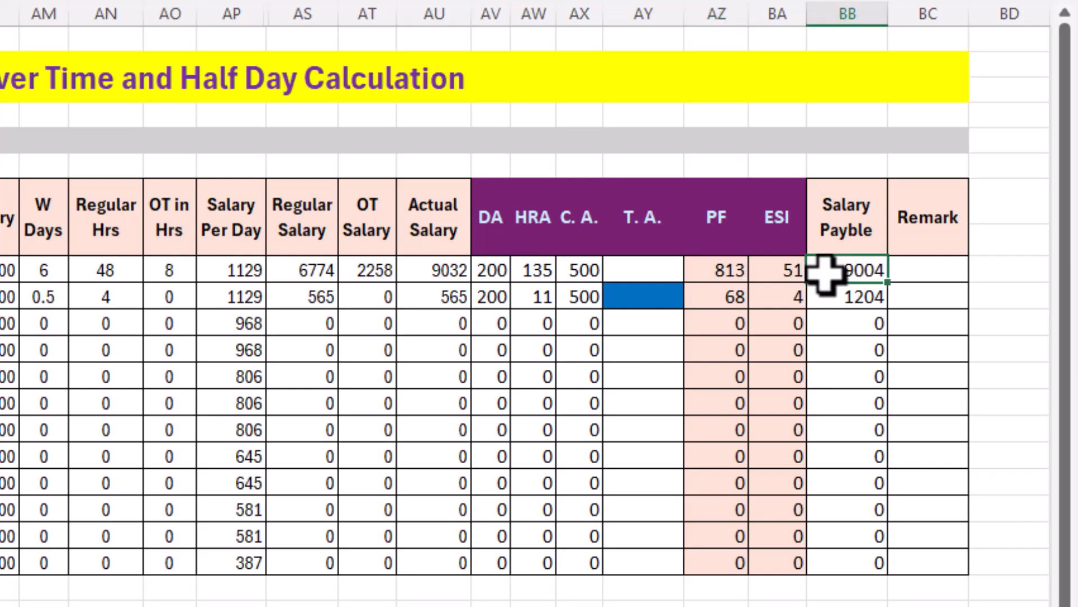
double_click(825, 272)
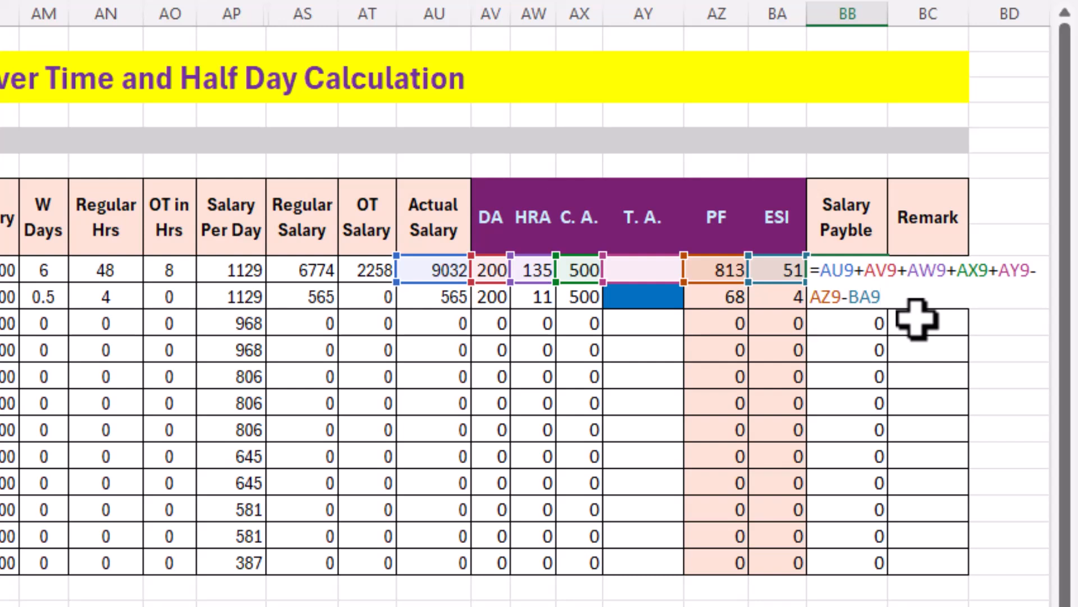
key(Escape)
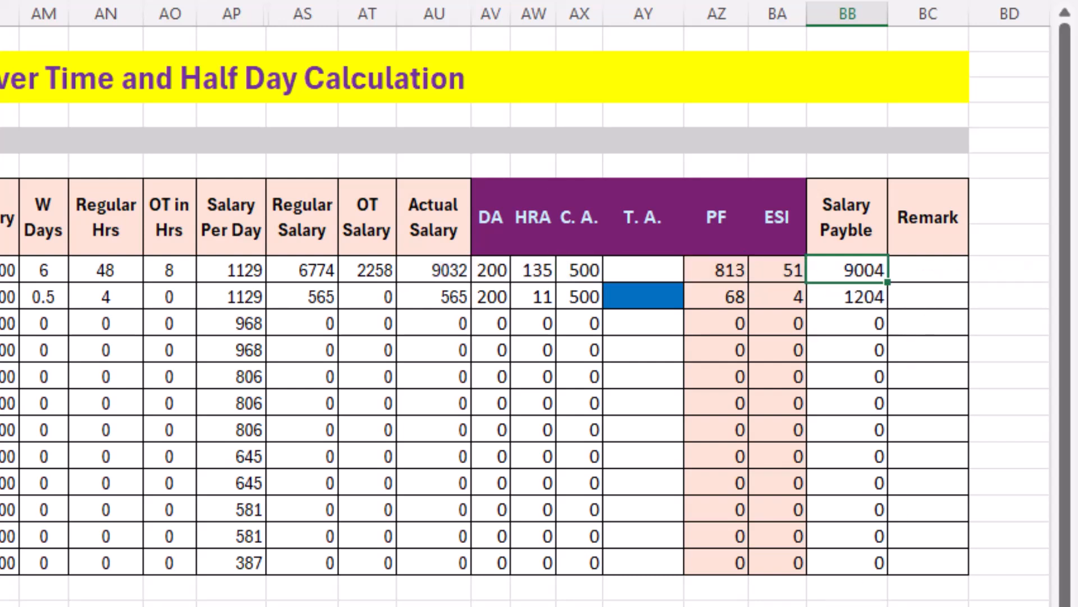
Step: Review the choices offered for the Month and Year cells above the attendance table, keeping the current selections
scroll(526, 315, right, 1)
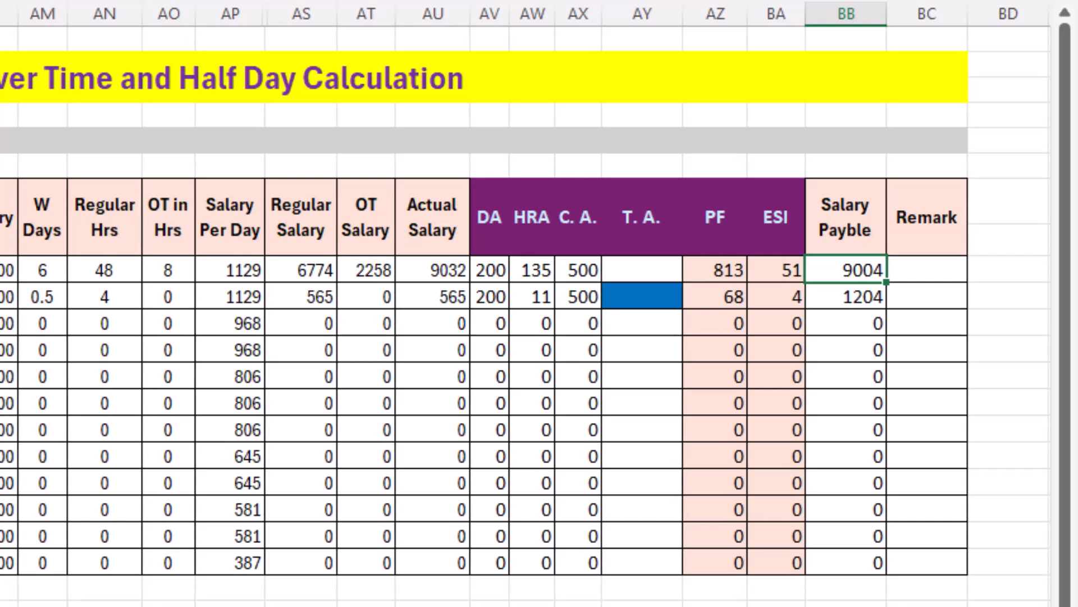
scroll(525, 314, right, 2)
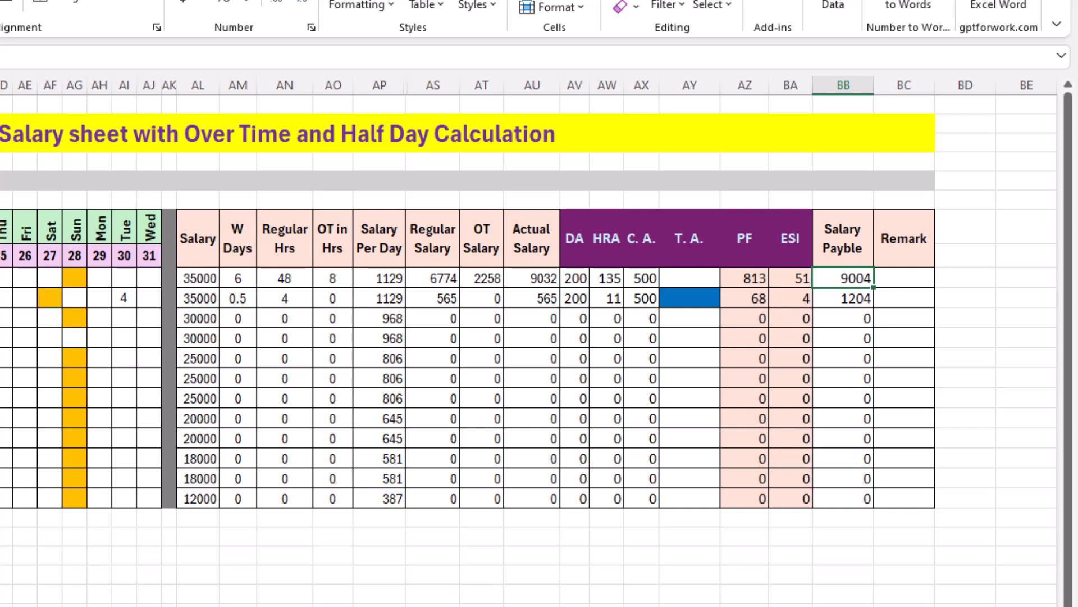
scroll(529, 337, left, 10)
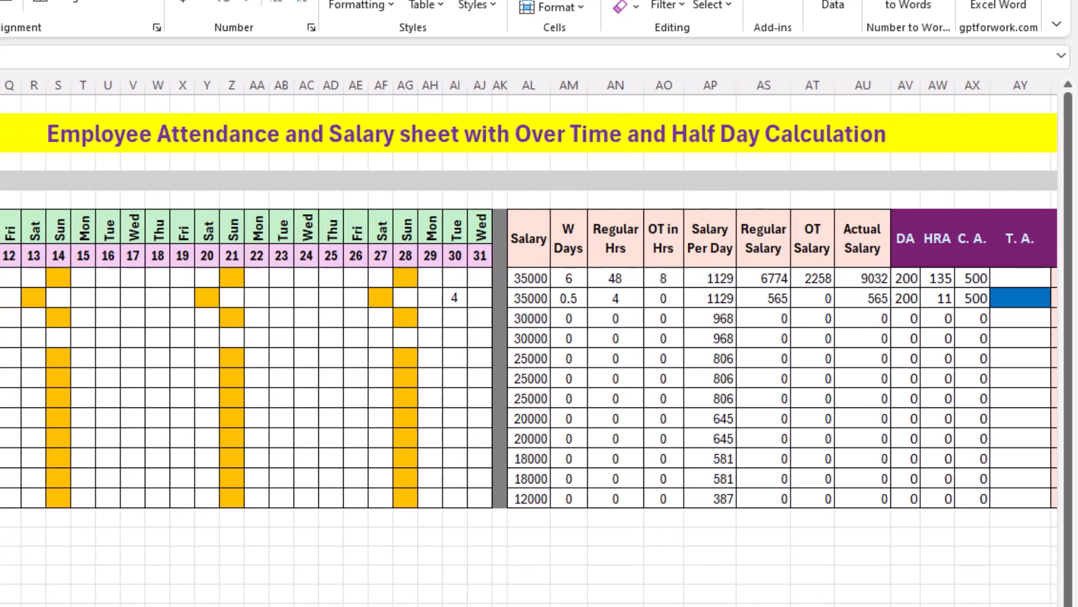
scroll(529, 337, left, 1)
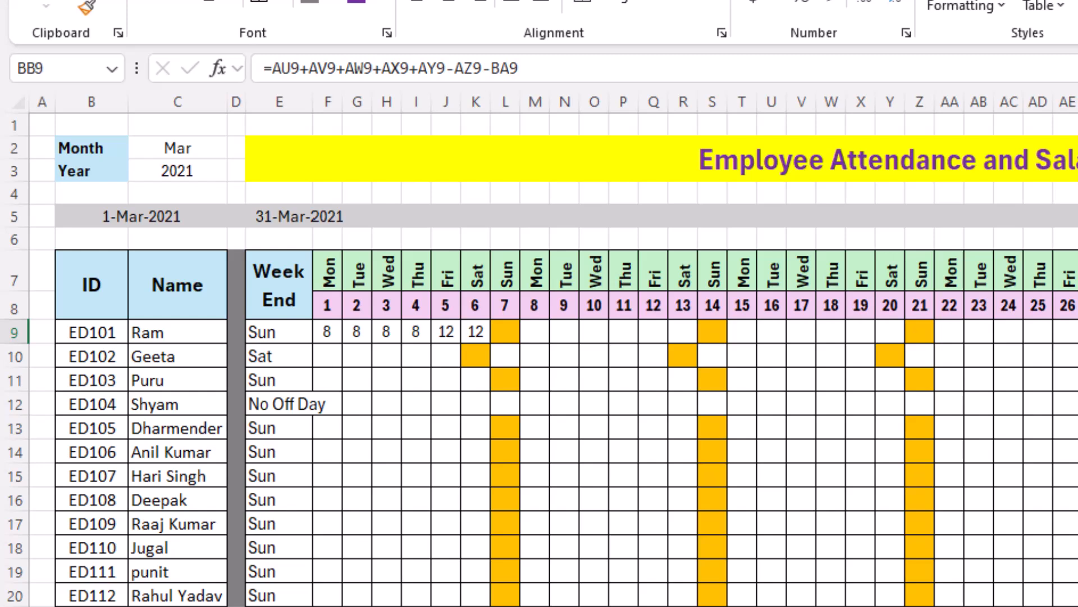
click(209, 149)
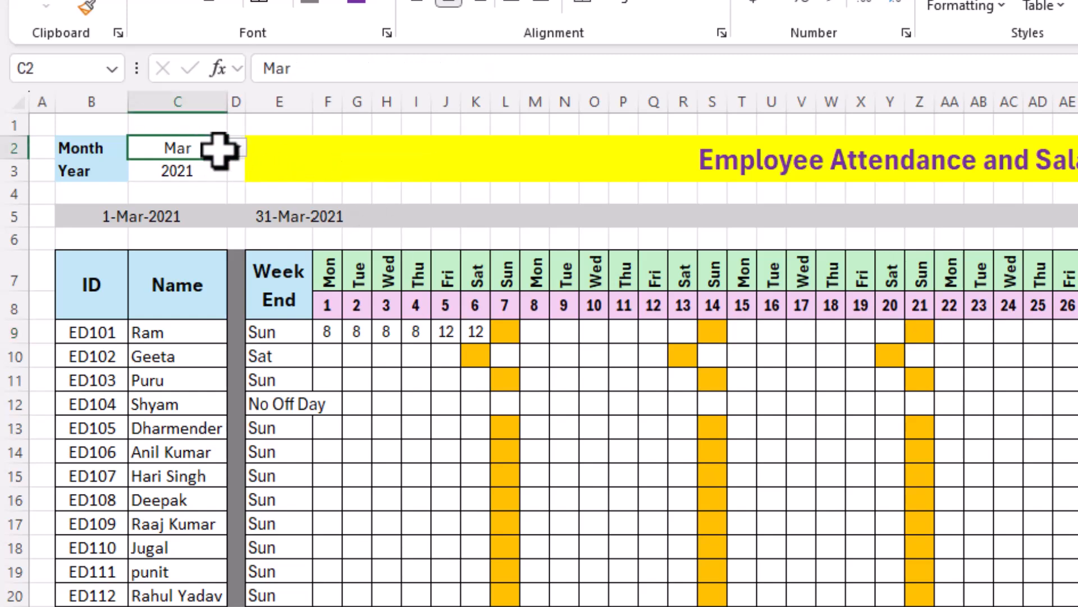
click(238, 148)
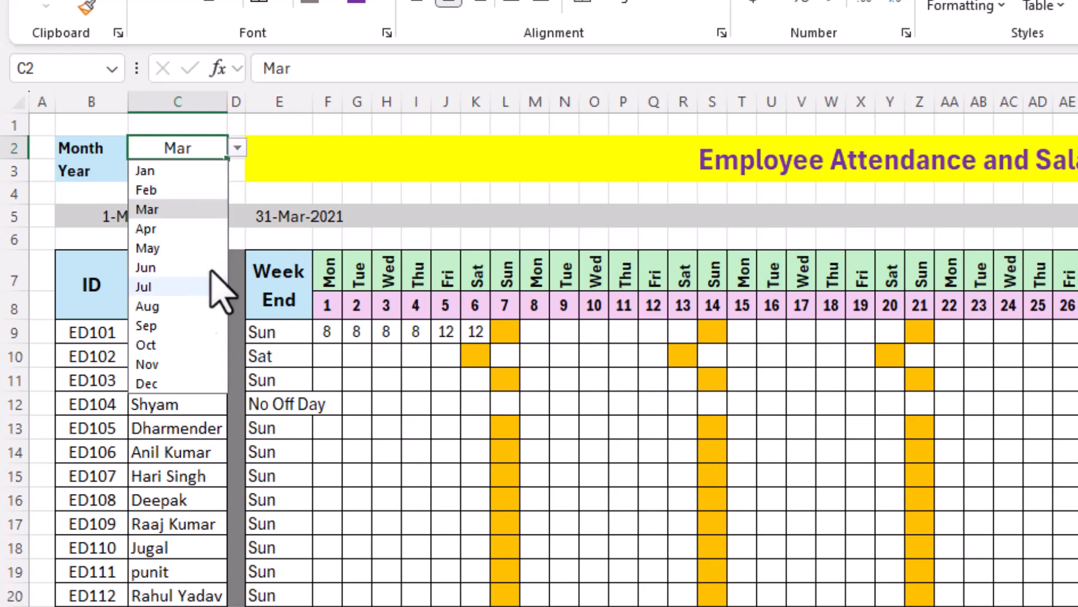
click(239, 149)
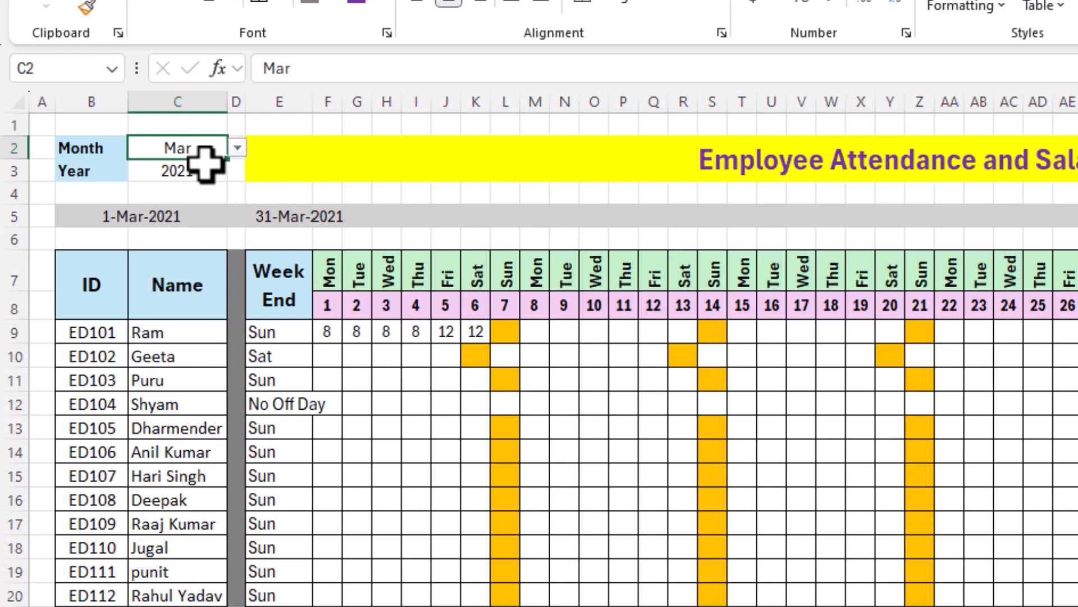
click(205, 169)
click(239, 170)
click(238, 171)
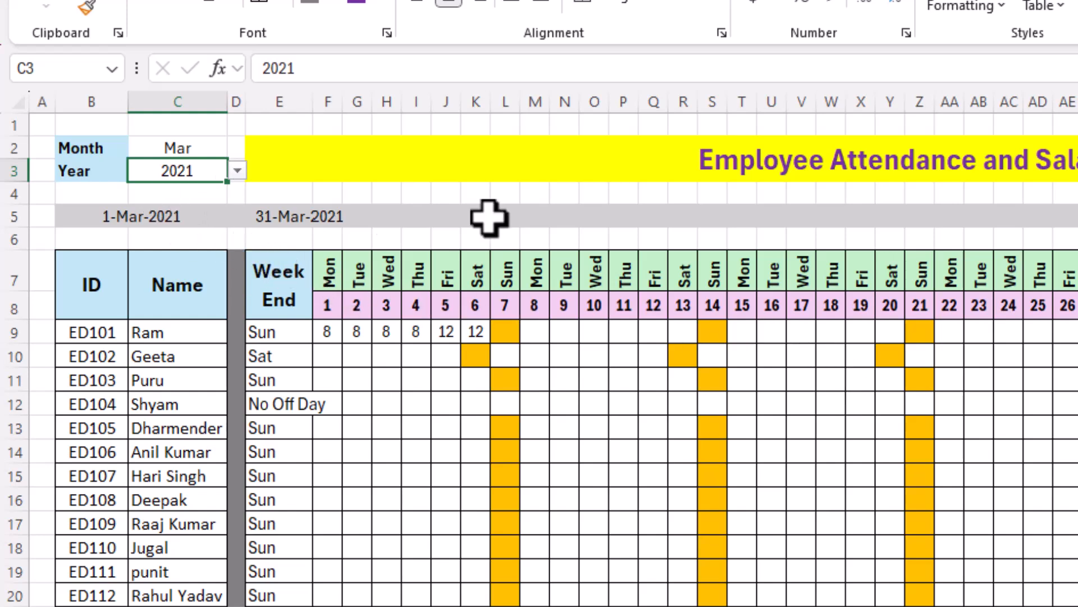
Step: Highlight the daily attendance grid, first the hour cells alone and then together with the day headers, and clear the selection
drag(320, 337, 1073, 570)
click(1038, 502)
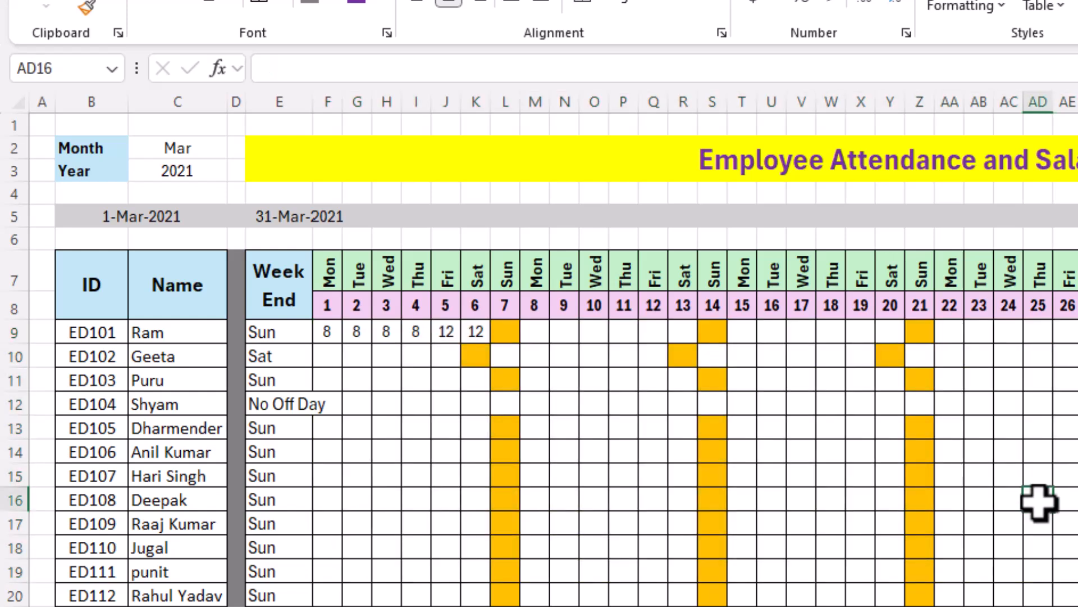
drag(313, 270, 1077, 598)
click(1077, 598)
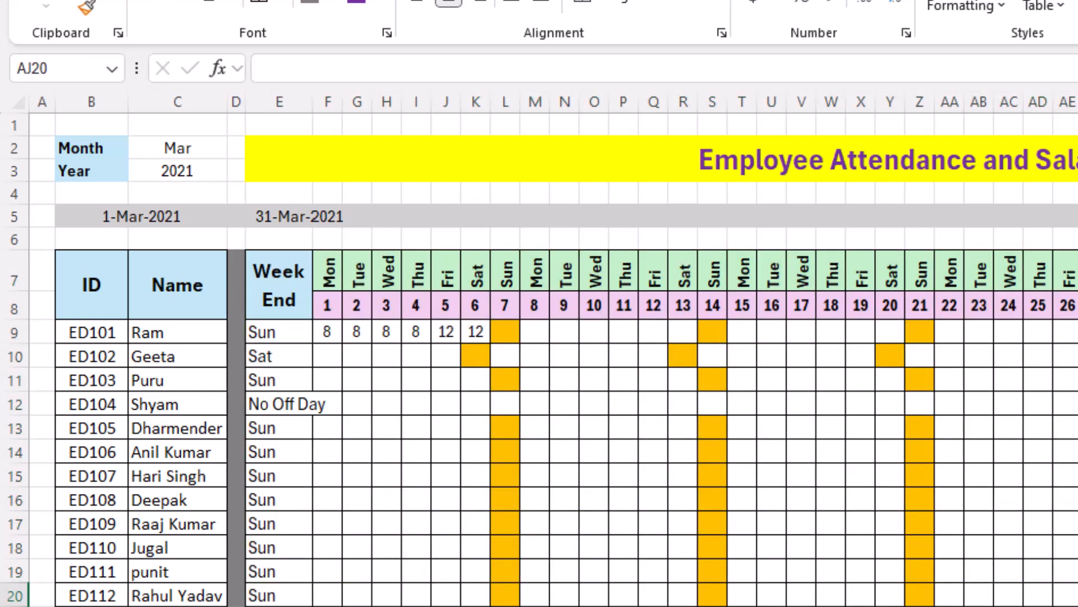
click(652, 475)
Step: Highlight the salary calculation columns and the allowance and deduction columns, then return to an empty cell in the attendance grid
scroll(540, 359, right, 3)
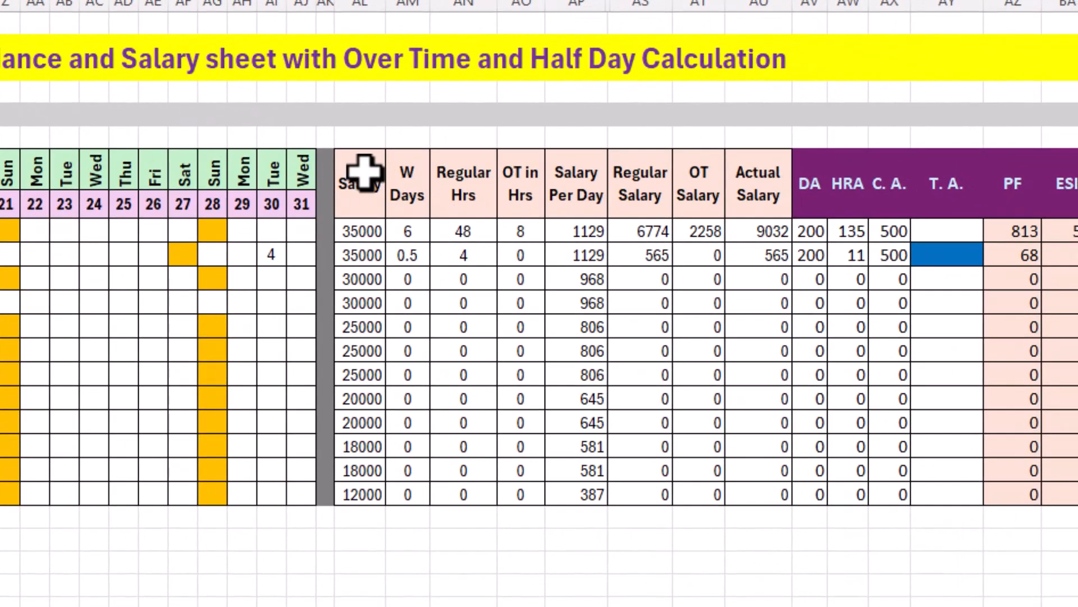
drag(364, 170, 806, 495)
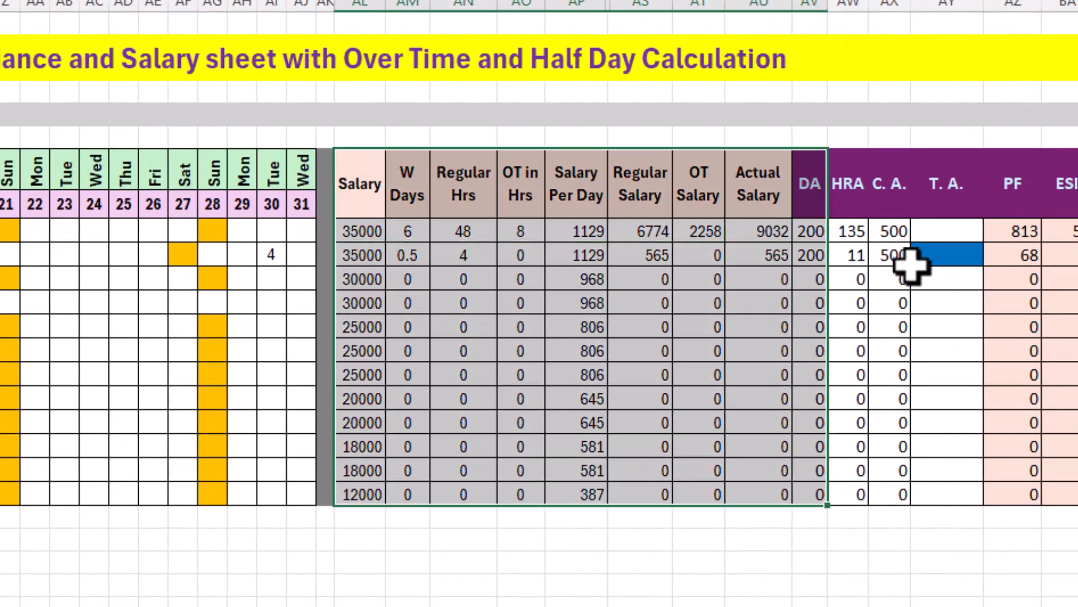
drag(834, 177, 1006, 493)
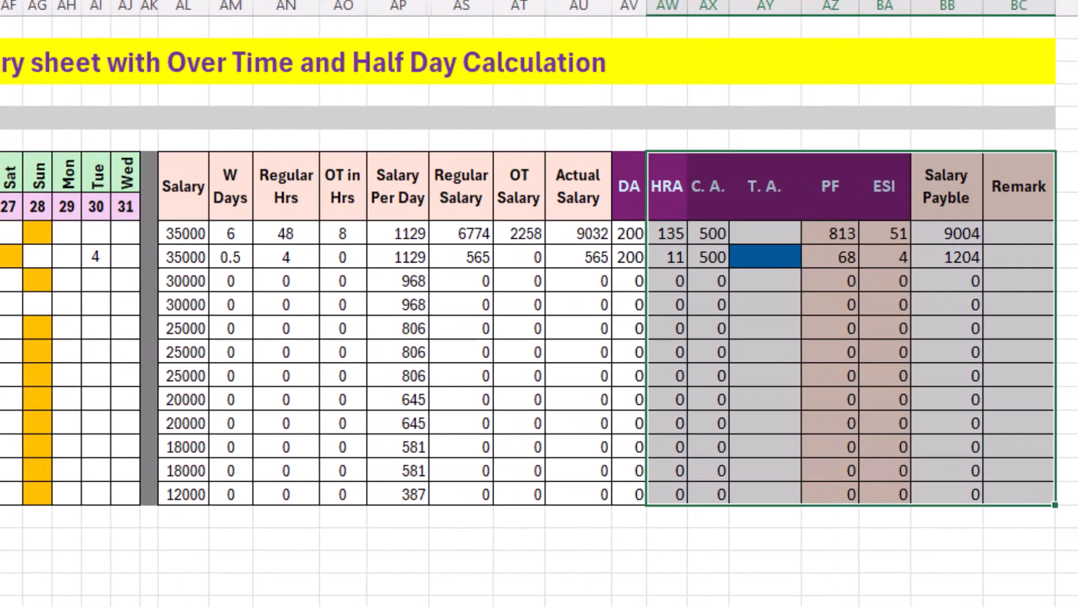
scroll(539, 359, left, 5)
click(654, 402)
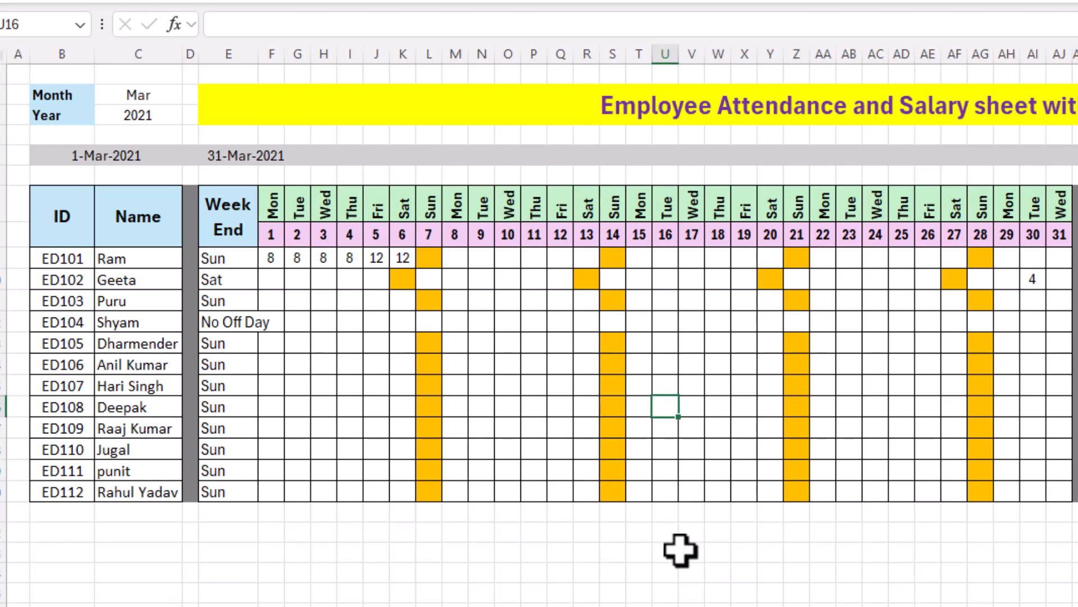